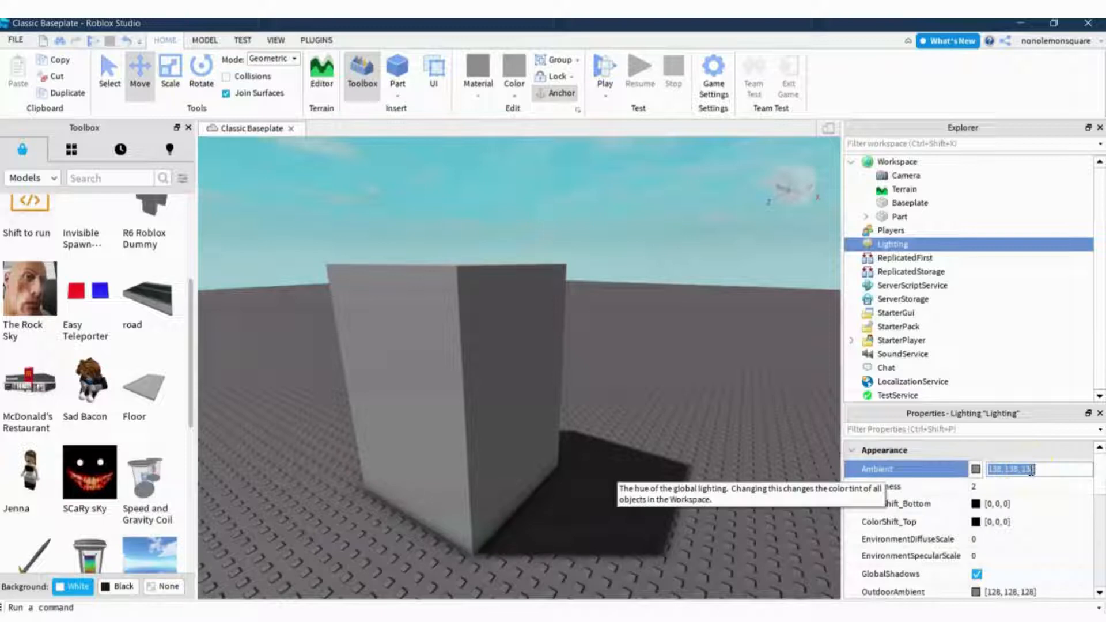
# Set the Lighting service's Ambient color to 255, 255, 255 and inspect the effect on the part.
pyautogui.moveTo(701, 402); pyautogui.dragTo(702, 403, button='right')
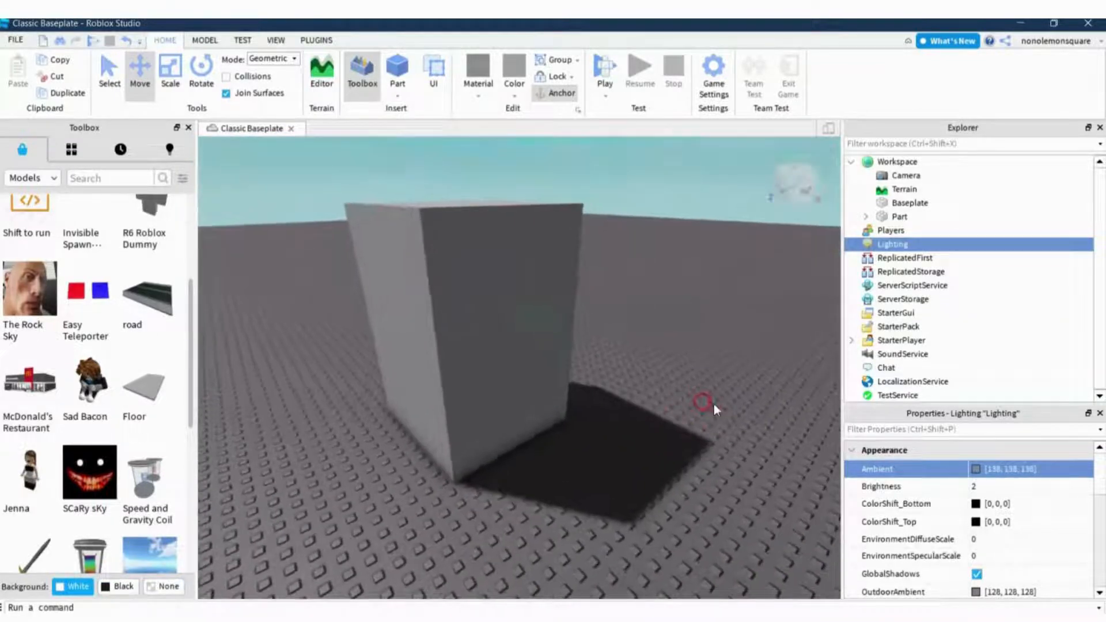
pyautogui.click(973, 469)
pyautogui.write('255,')
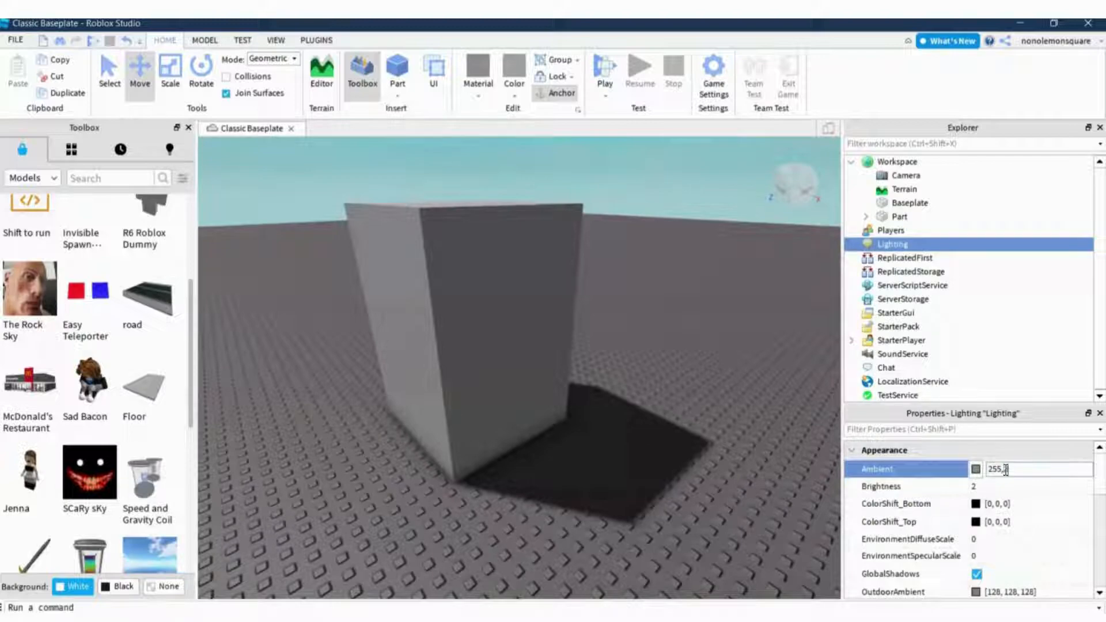
pyautogui.write(' 255, ')
pyautogui.write('25')
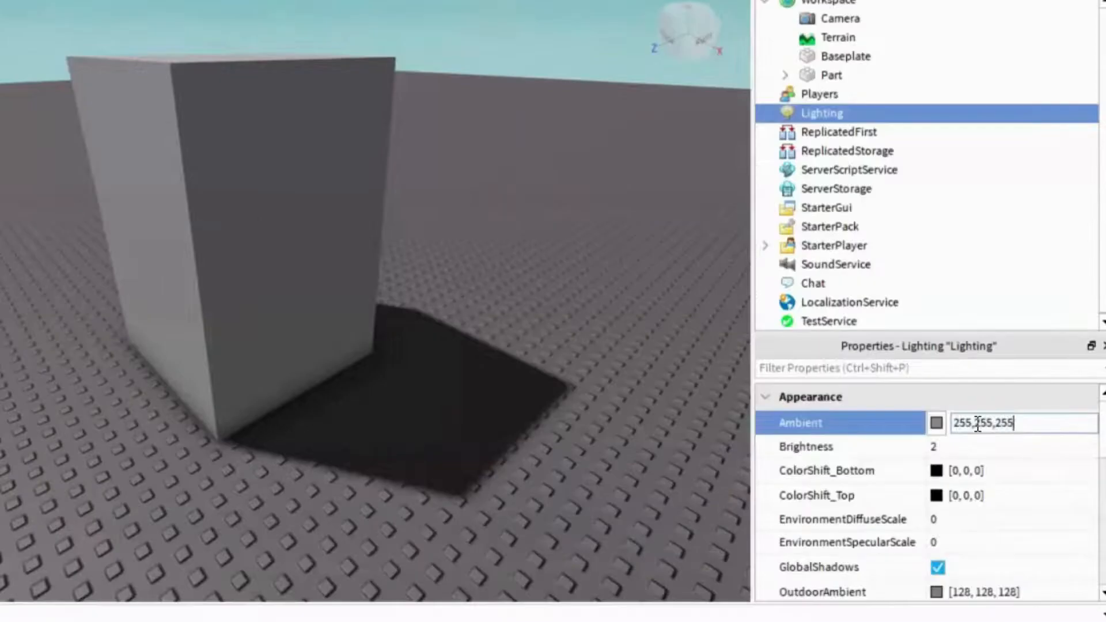
pyautogui.write('5')
pyautogui.press('Return')
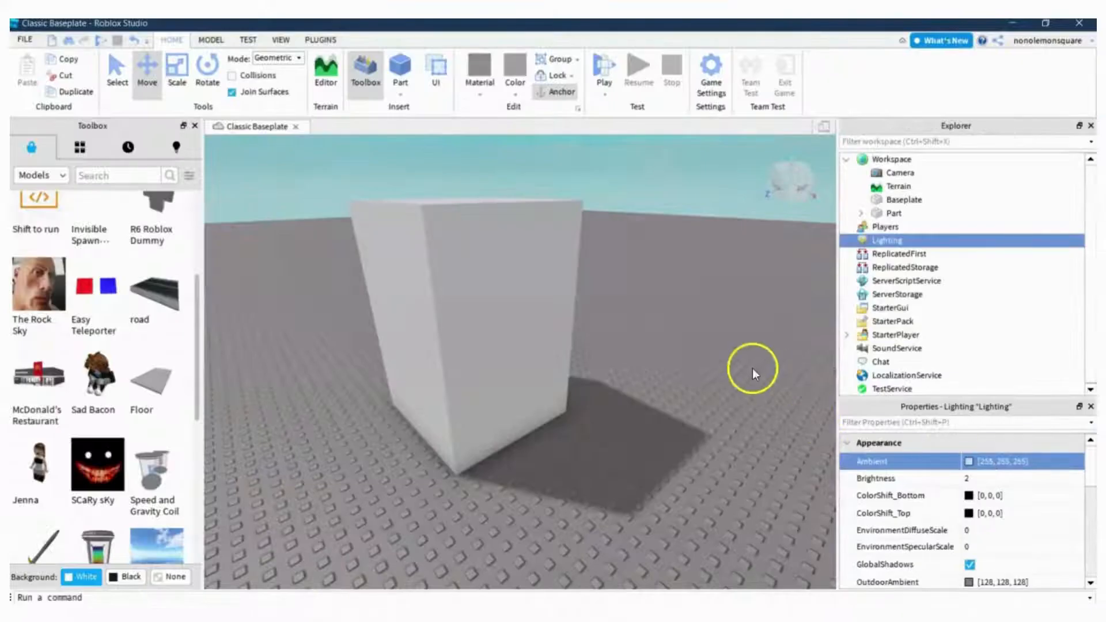
pyautogui.moveTo(745, 368); pyautogui.dragTo(745, 368, button='right')
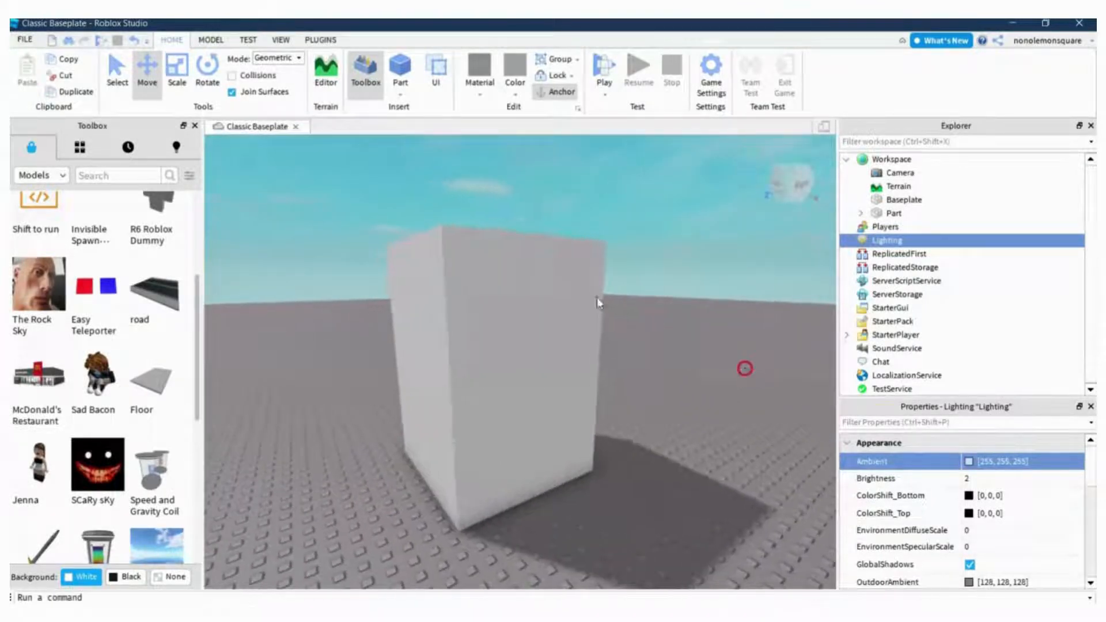
# Try an Ambient color of 600, 600, 600 on the Lighting service, and undo the Ambient changes.
pyautogui.click(1000, 461)
pyautogui.write('00,600,600')
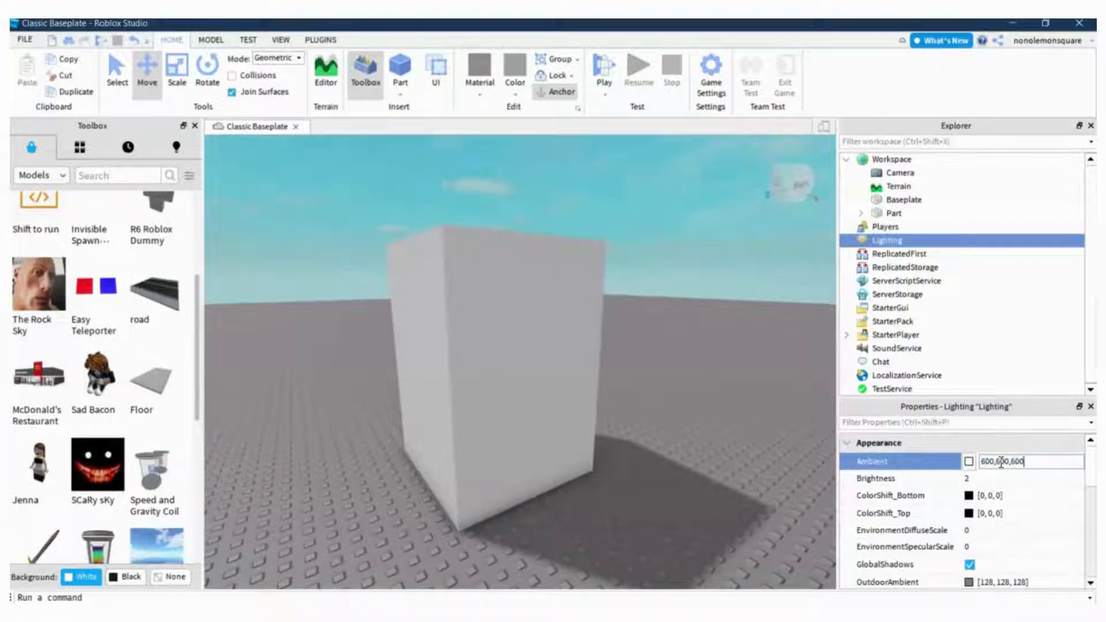
pyautogui.write(',600')
pyautogui.press('Return')
pyautogui.moveTo(733, 377); pyautogui.dragTo(736, 375, button='right')
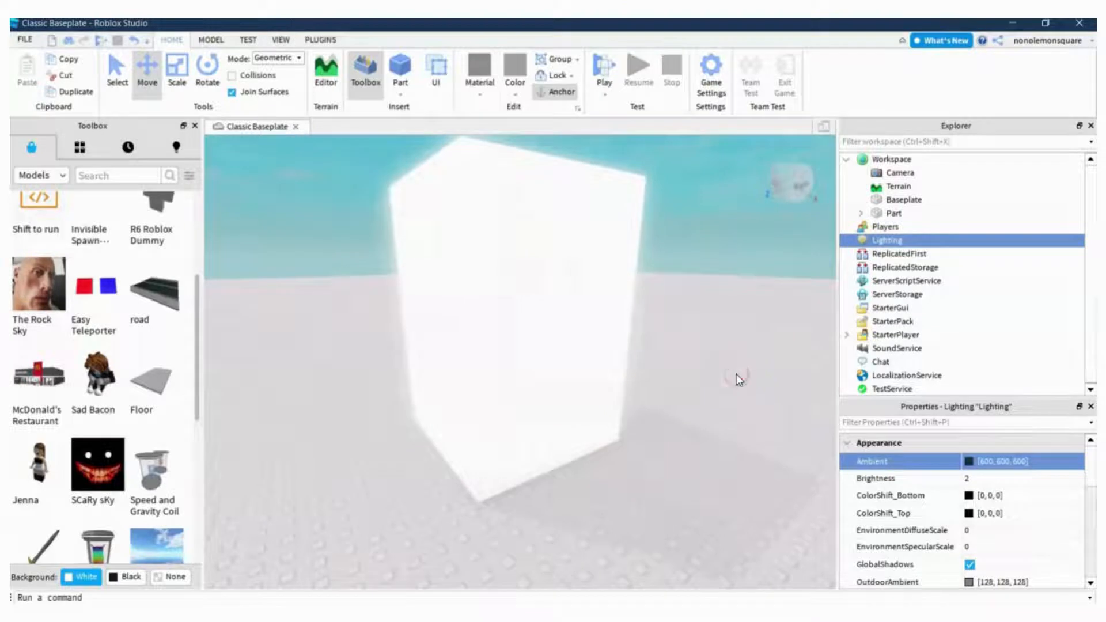
pyautogui.hotkey('ctrl', 'z')
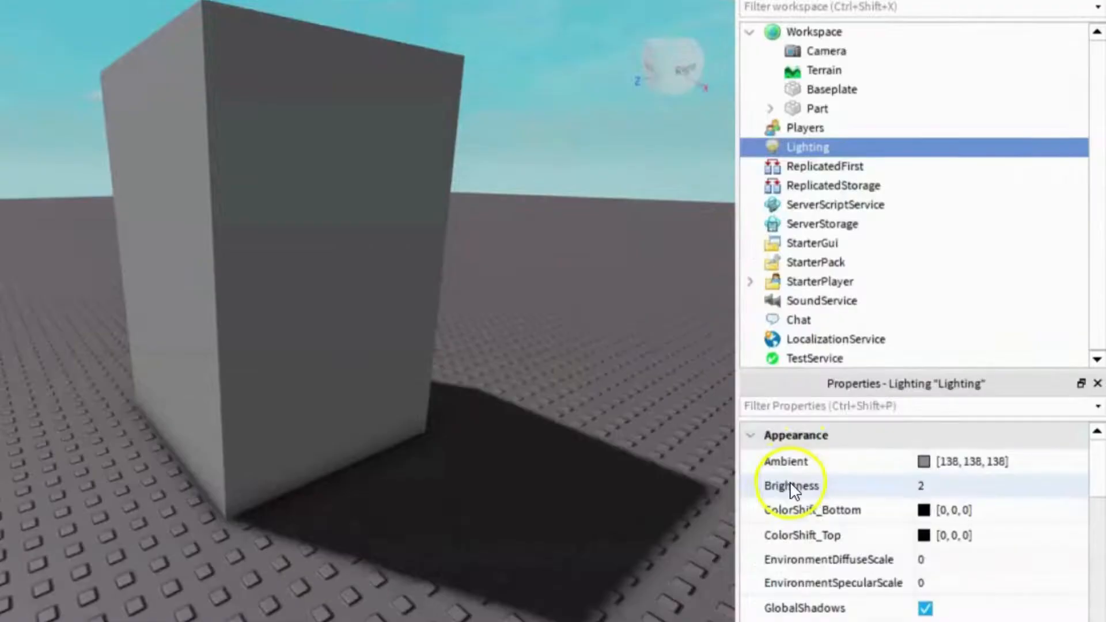
# Try Lighting Brightness values of 2, 5, 8 and 15 in turn to compare their effect on the scene.
pyautogui.click(874, 477)
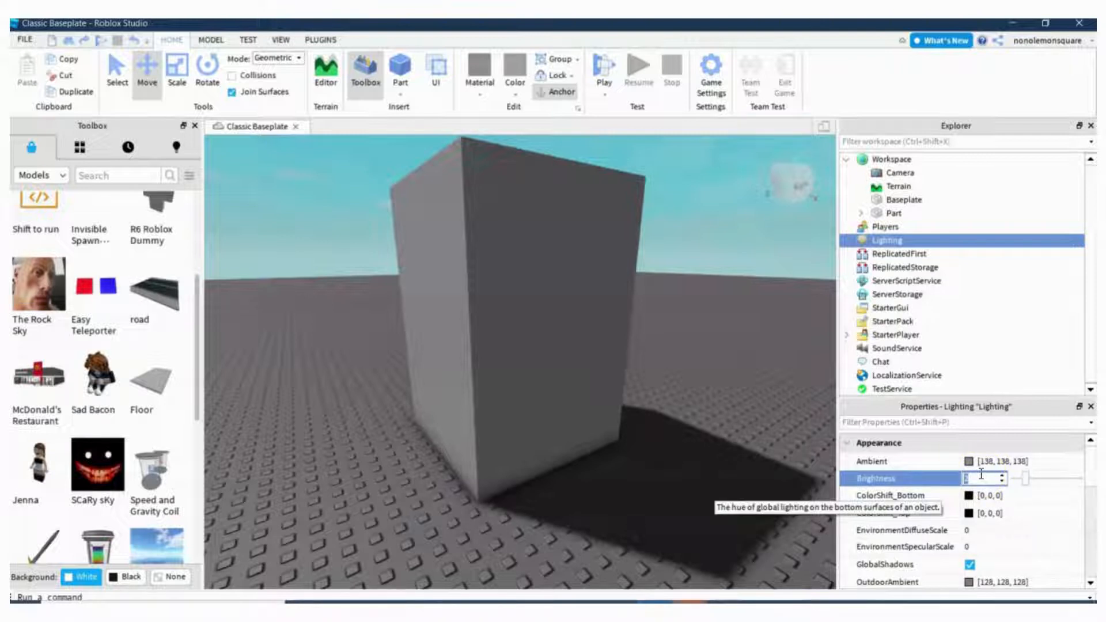
pyautogui.click(980, 474)
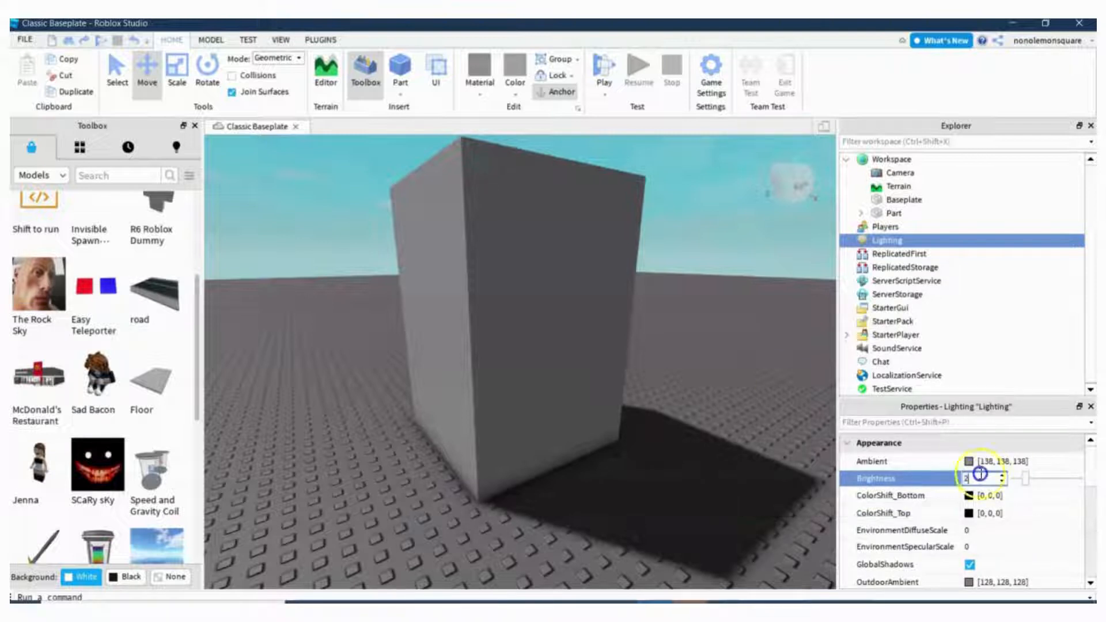
pyautogui.press('BackSpace')
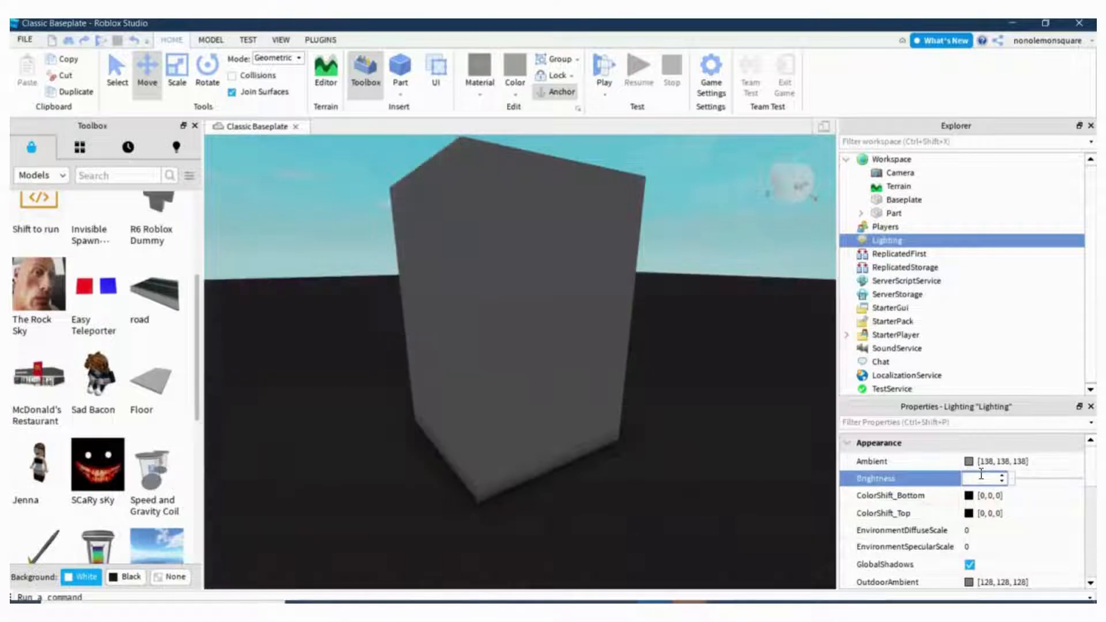
pyautogui.write('2')
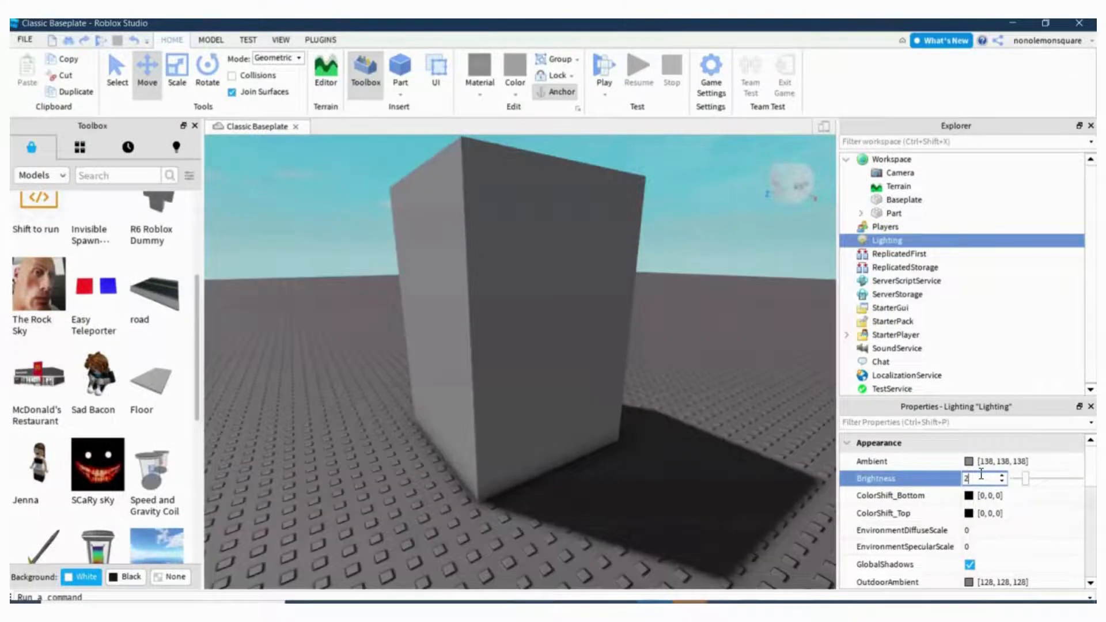
pyautogui.press('BackSpace')
pyautogui.write('5')
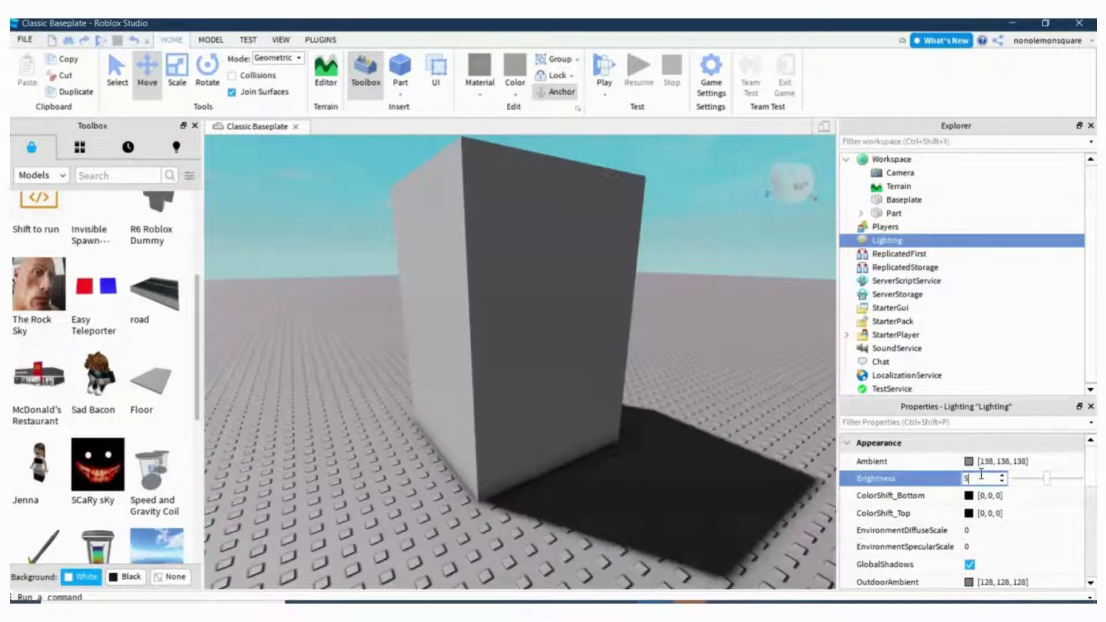
pyautogui.press('BackSpace')
pyautogui.write('8')
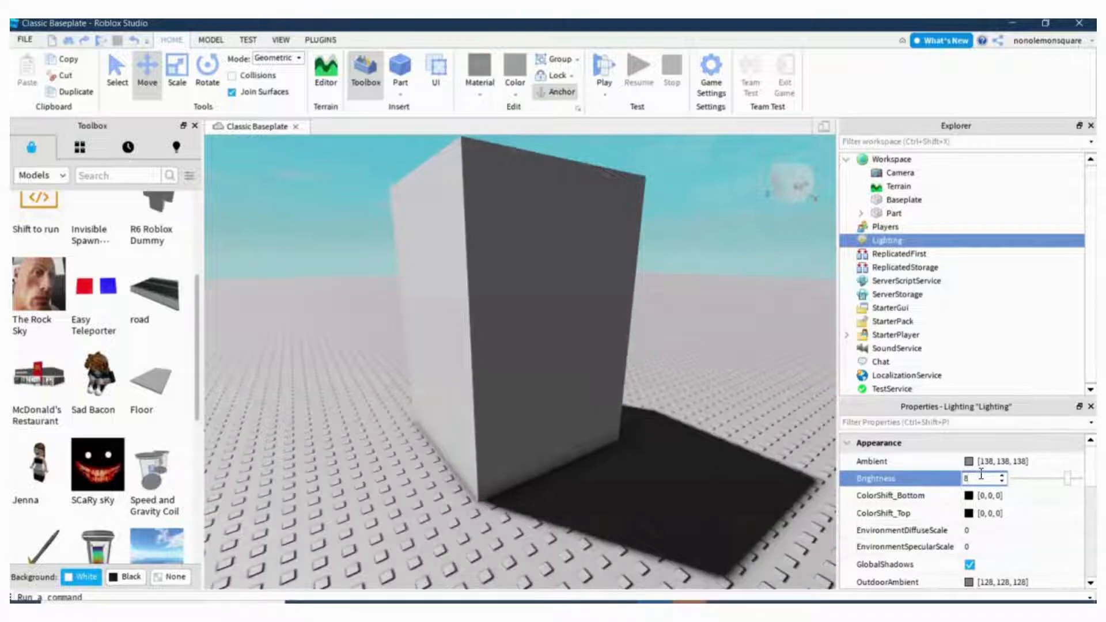
pyautogui.press('BackSpace')
pyautogui.write('15')
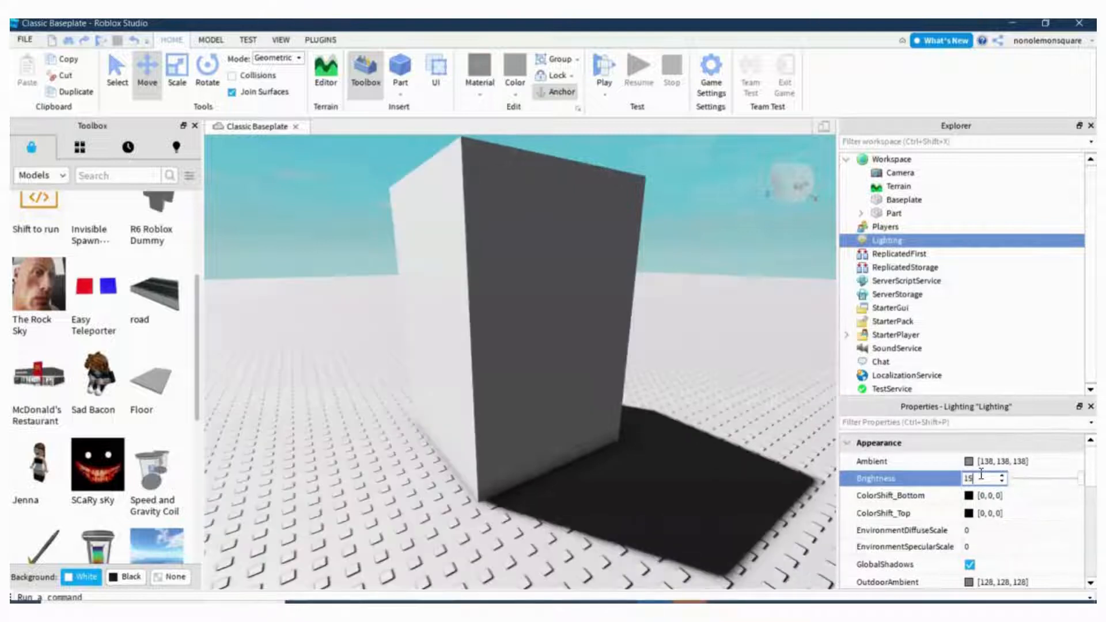
# Try a Lighting Brightness of 300, inspect the part and its shadow, and undo the change.
pyautogui.press('BackSpace')
pyautogui.press('BackSpace')
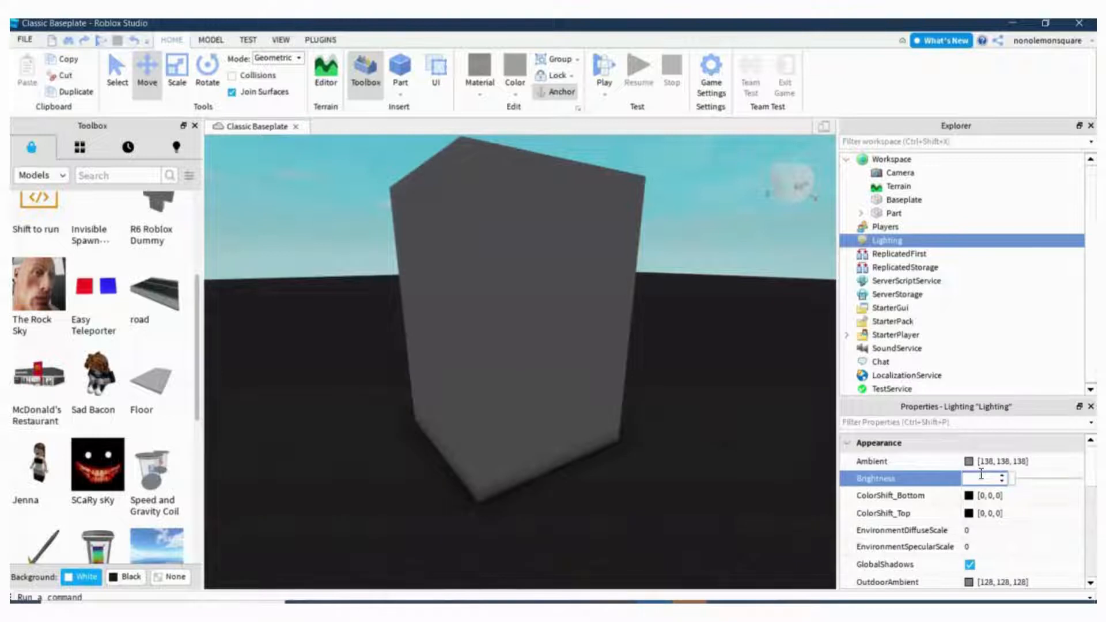
pyautogui.write('300')
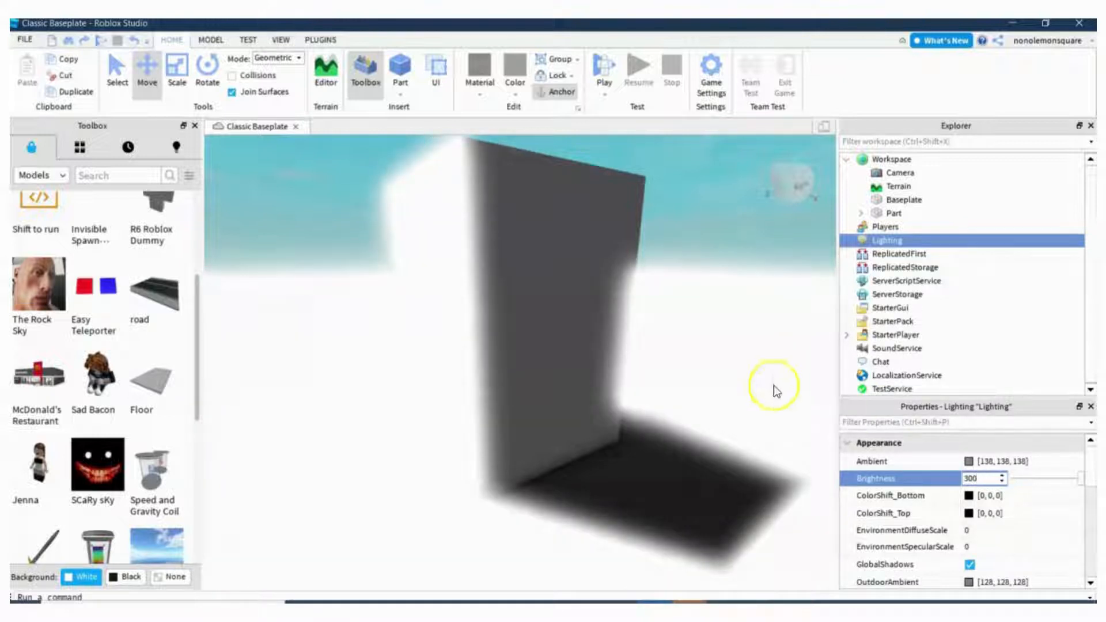
pyautogui.moveTo(657, 356); pyautogui.dragTo(656, 356, button='right')
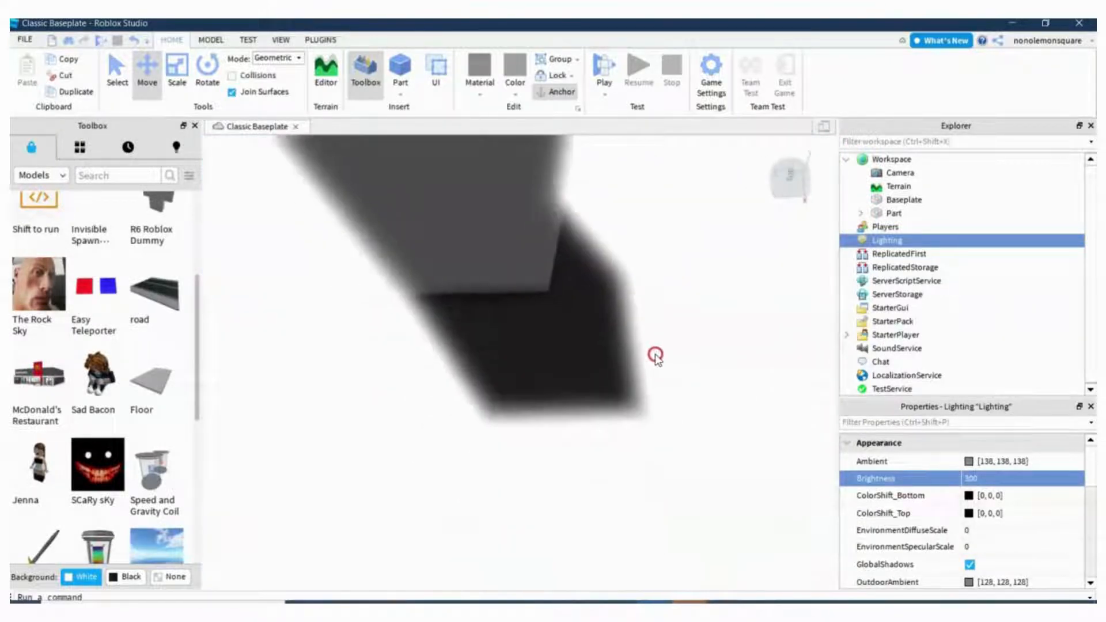
pyautogui.hotkey('ctrl', 'z')
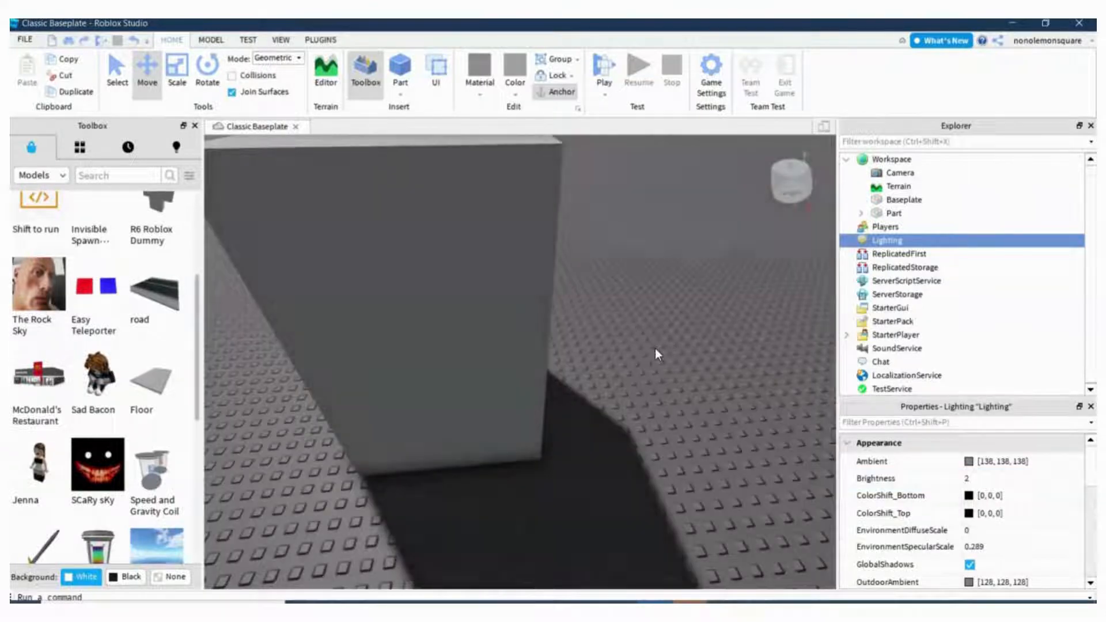
# Set the Lighting's ColorShift_Top to a bright red of 255, 5, 9 using the color picker.
pyautogui.scroll(-3, 606, 391)
pyautogui.moveTo(606, 390); pyautogui.dragTo(606, 391, button='right')
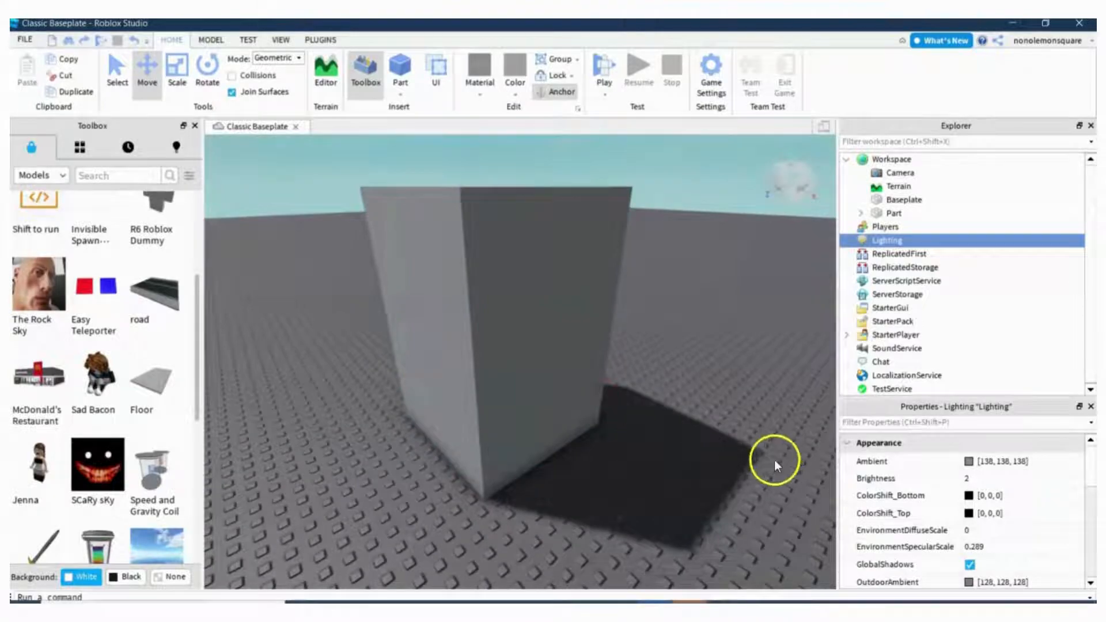
pyautogui.click(898, 495)
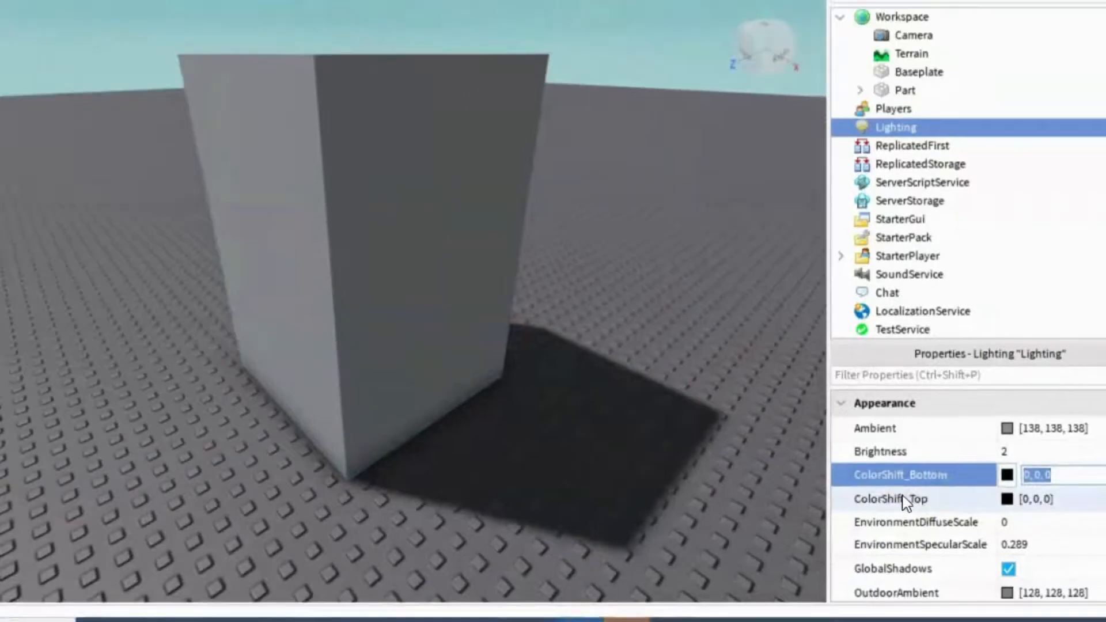
pyautogui.click(867, 493)
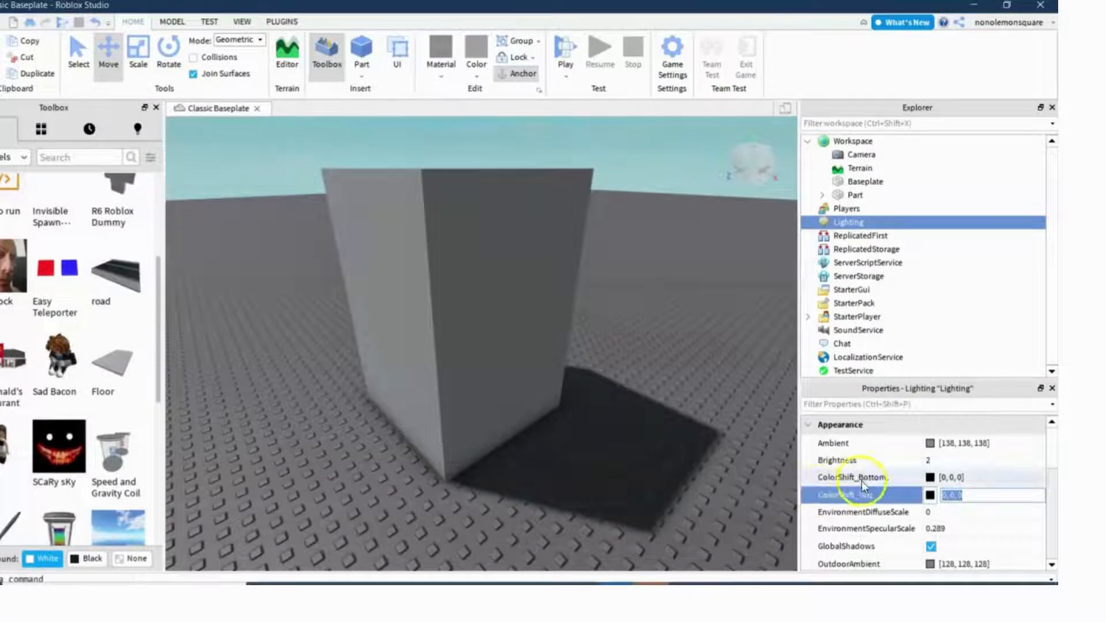
pyautogui.click(930, 495)
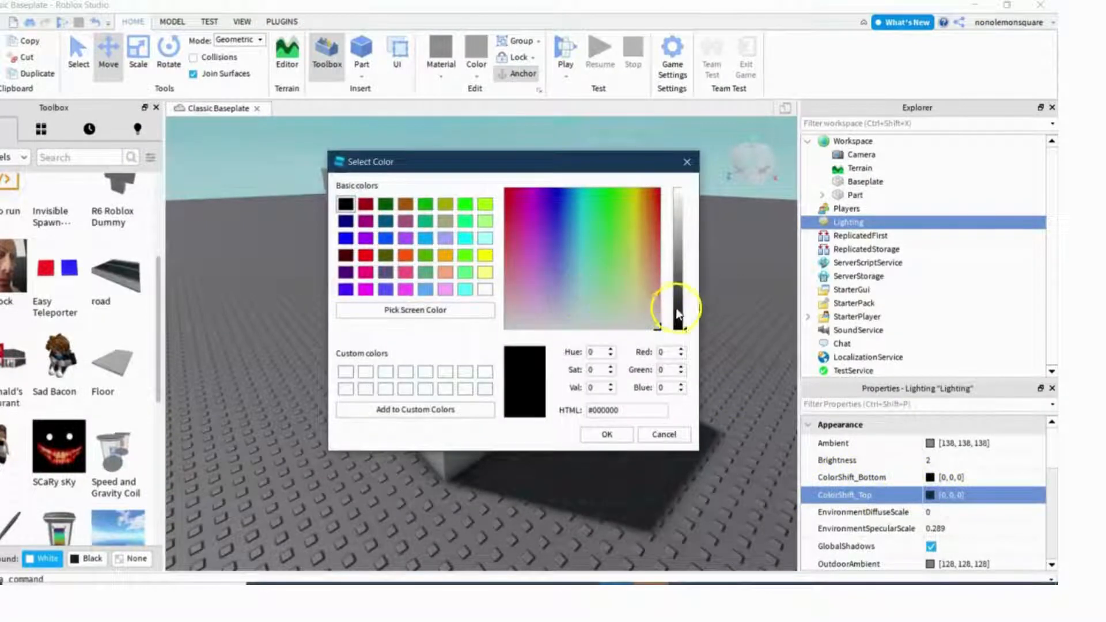
pyautogui.moveTo(685, 327); pyautogui.dragTo(679, 185)
pyautogui.moveTo(655, 323); pyautogui.dragTo(506, 191)
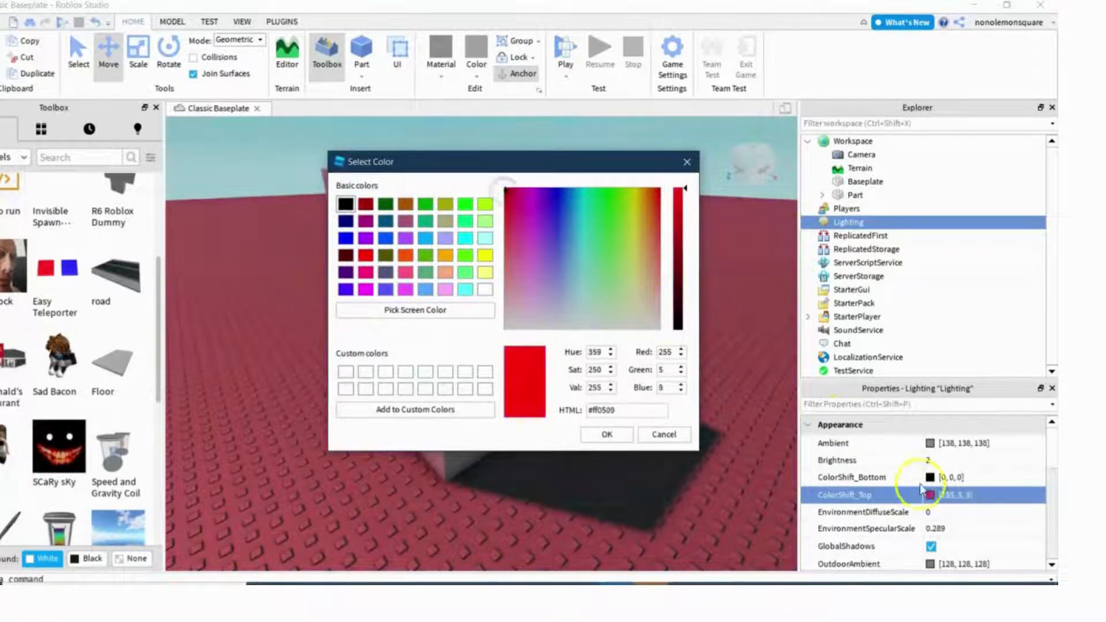
pyautogui.click(606, 435)
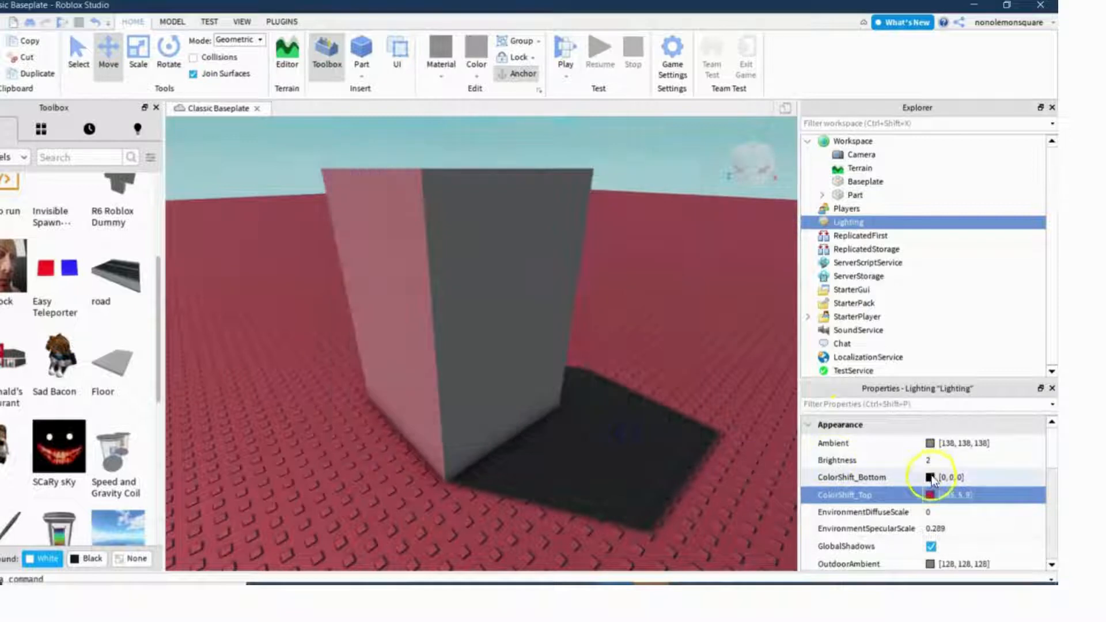
# Set the Lighting's ColorShift_Bottom to a pinkish red of 250, 9, 41 using the color picker.
pyautogui.click(930, 477)
pyautogui.moveTo(683, 326); pyautogui.dragTo(683, 188)
pyautogui.click(576, 251)
pyautogui.moveTo(576, 250); pyautogui.dragTo(509, 193)
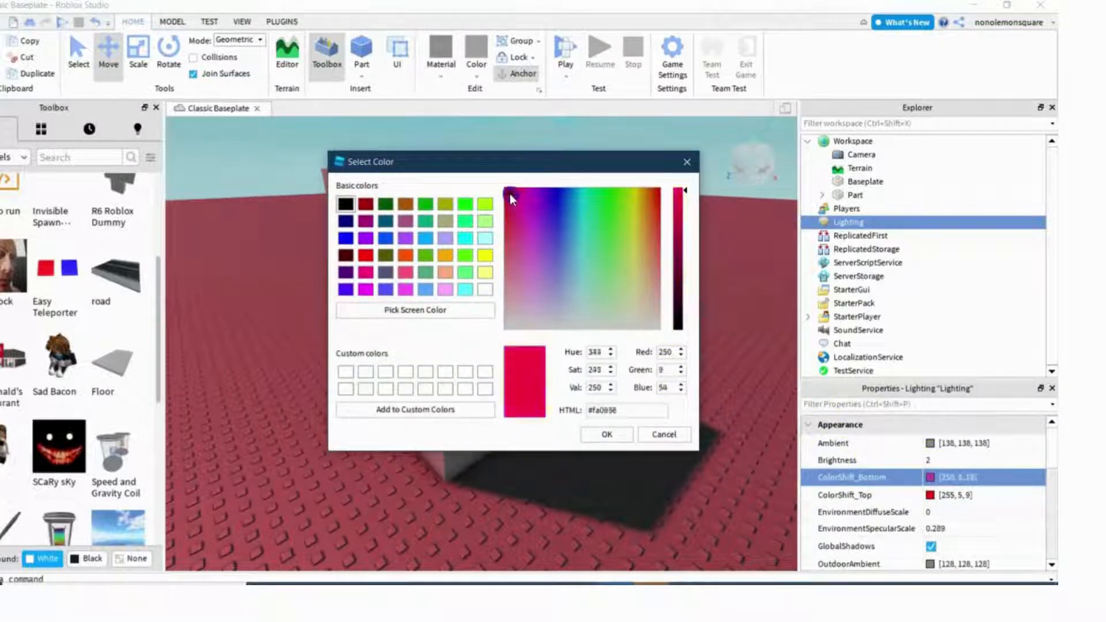
pyautogui.click(619, 436)
# Inspect the tinted part from another side and undo both the ColorShift_Bottom and ColorShift_Top changes.
pyautogui.moveTo(593, 387); pyautogui.dragTo(593, 388, button='right')
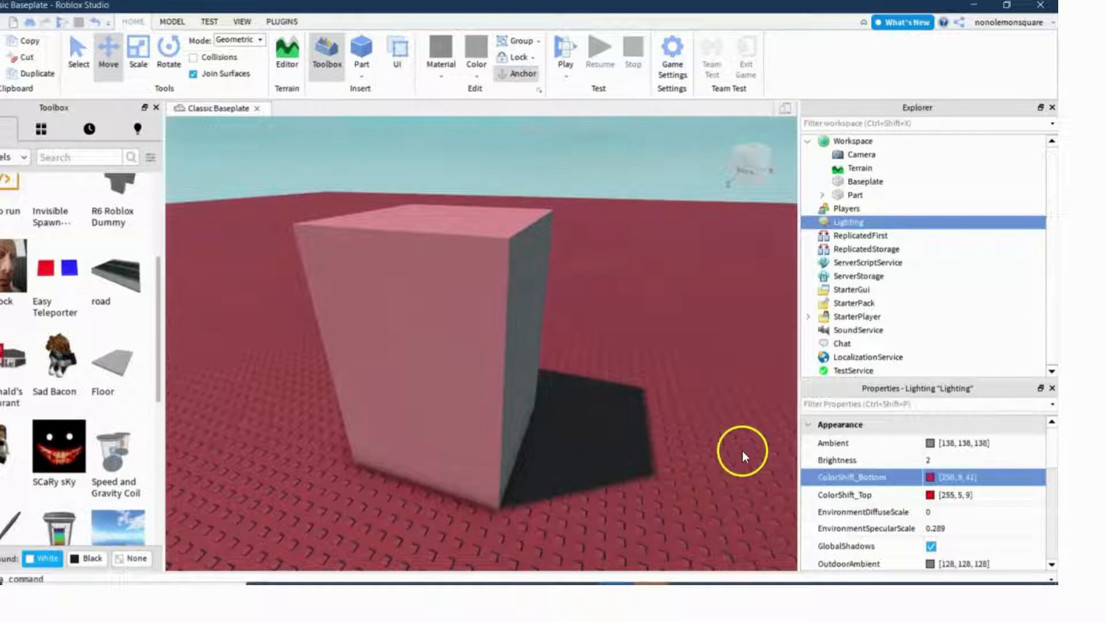
pyautogui.hotkey('ctrl', 'z')
pyautogui.hotkey('ctrl', 'z')
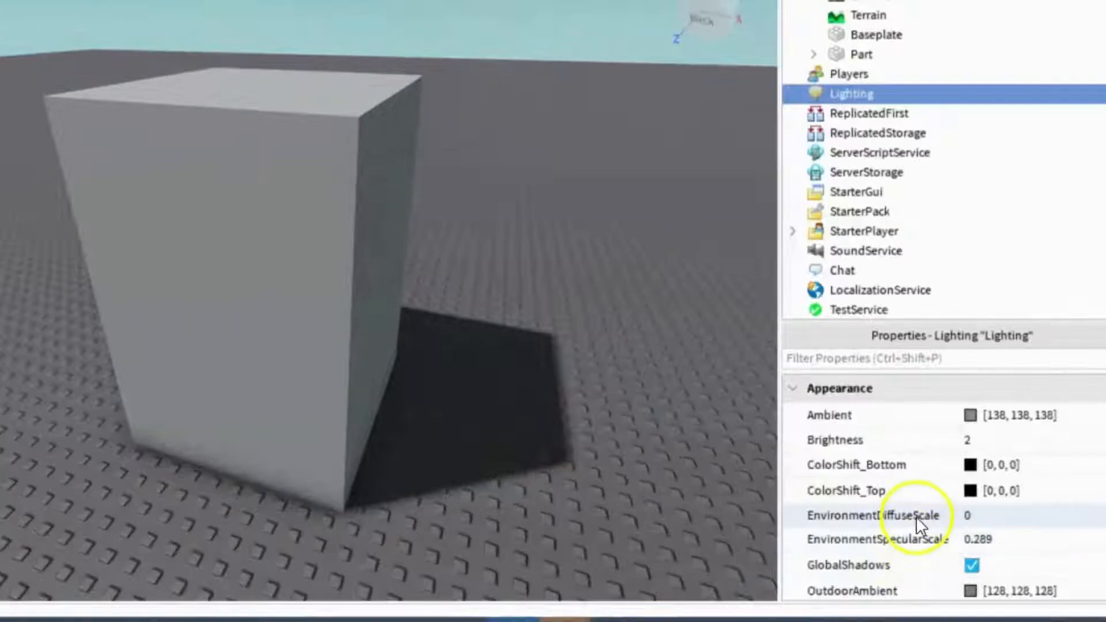
# Try adjusting the Lighting's EnvironmentDiffuseScale, leave it at 0, and reselect the Lighting service.
pyautogui.click(892, 512)
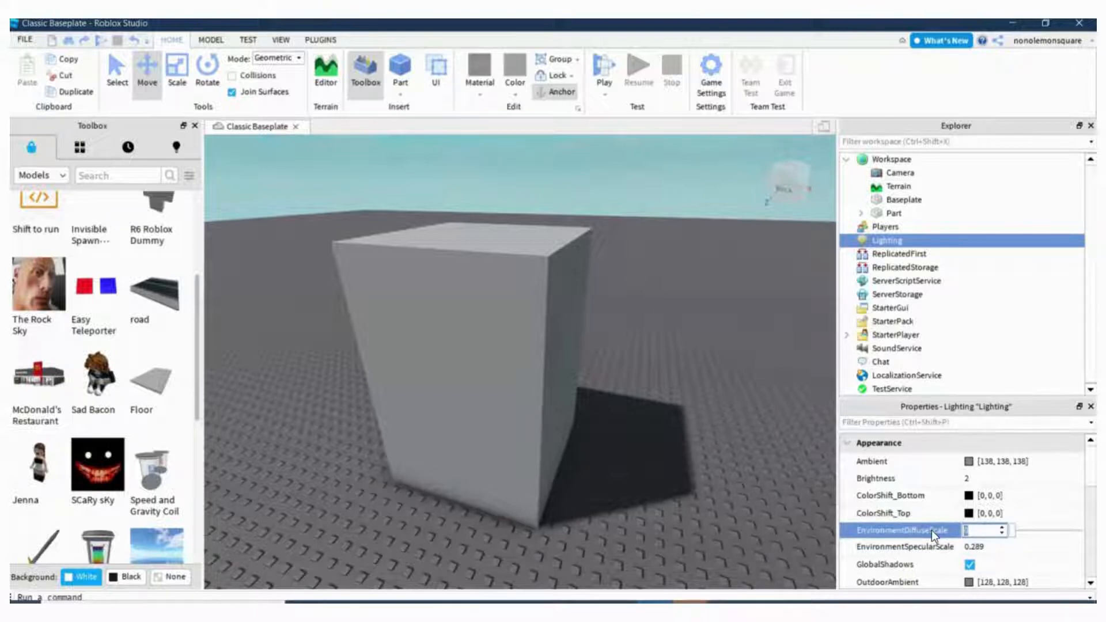
pyautogui.click(931, 461)
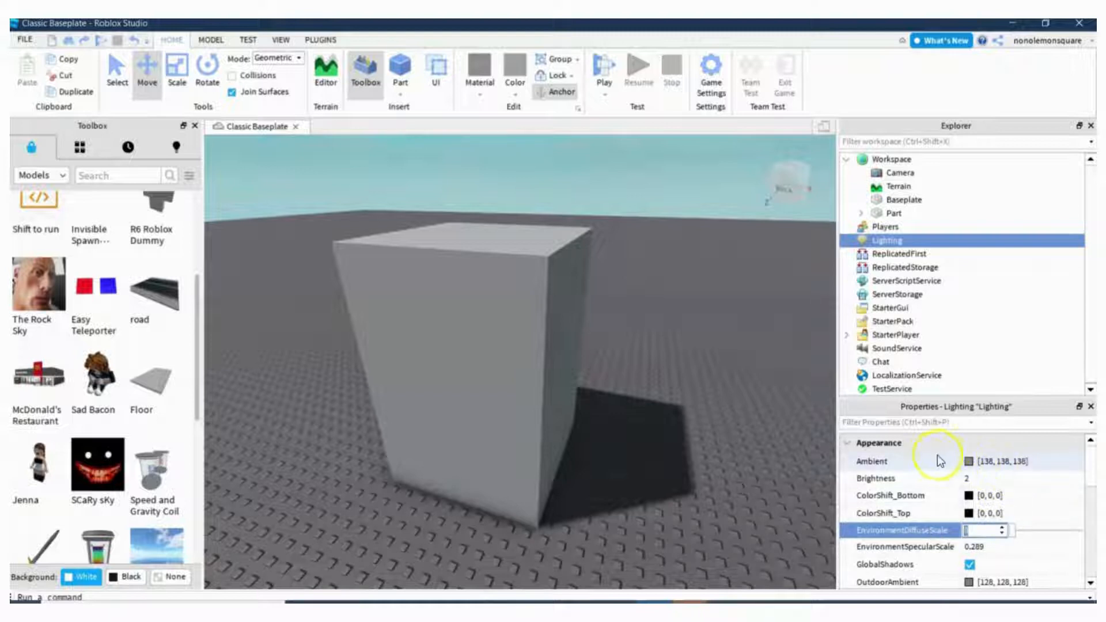
pyautogui.click(923, 579)
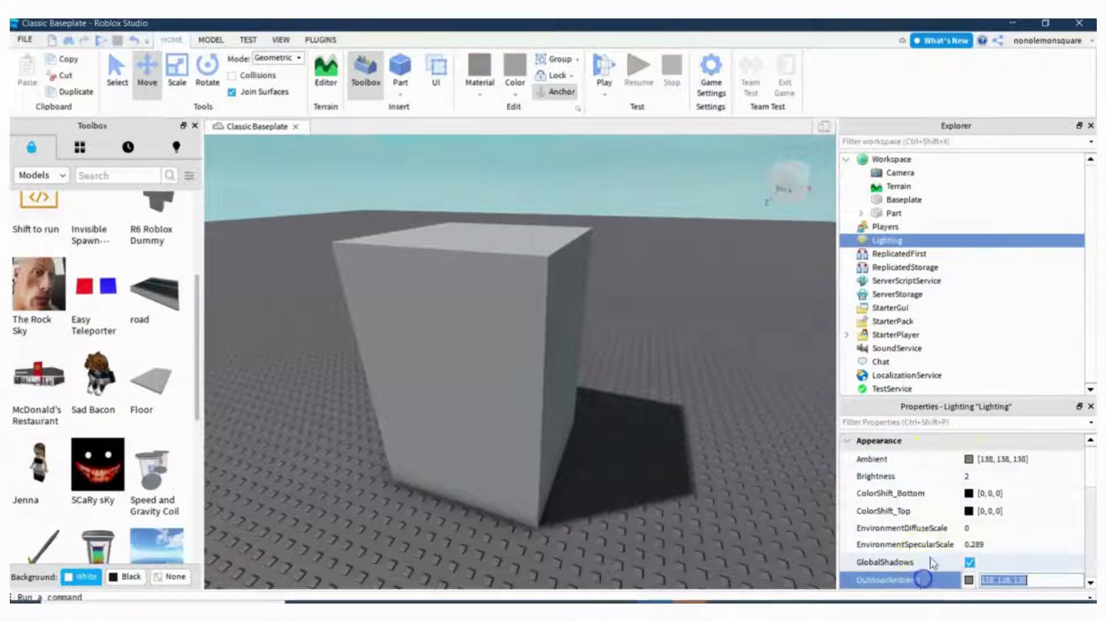
pyautogui.click(923, 527)
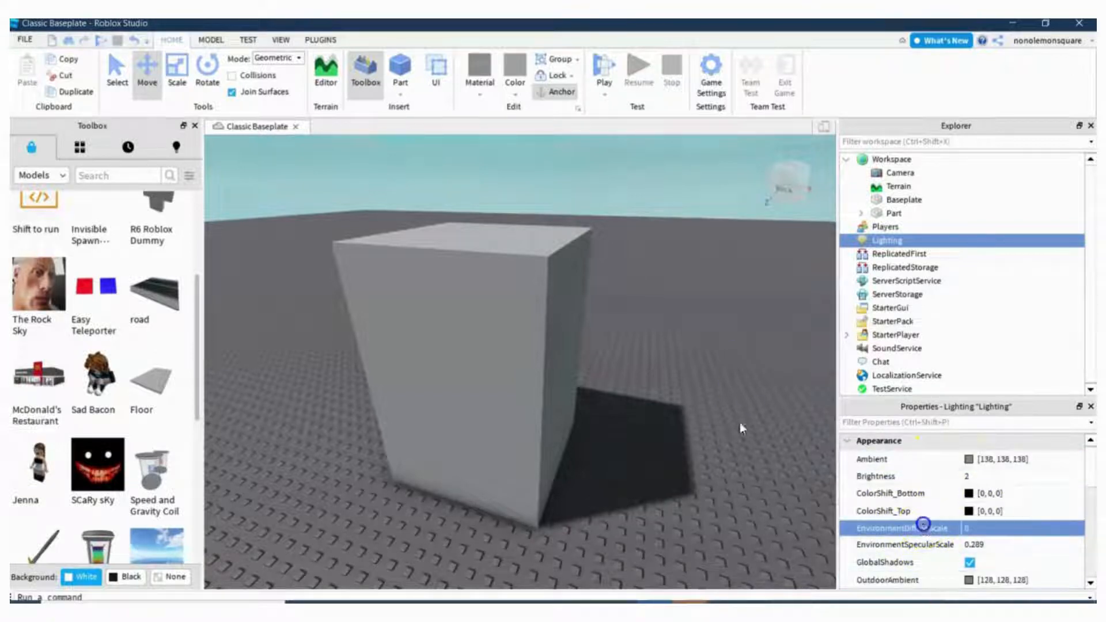
pyautogui.moveTo(1012, 528)
pyautogui.mouseDown()
pyautogui.moveTo(1088, 527)
pyautogui.moveTo(1008, 528)
pyautogui.mouseUp()
pyautogui.click(961, 528)
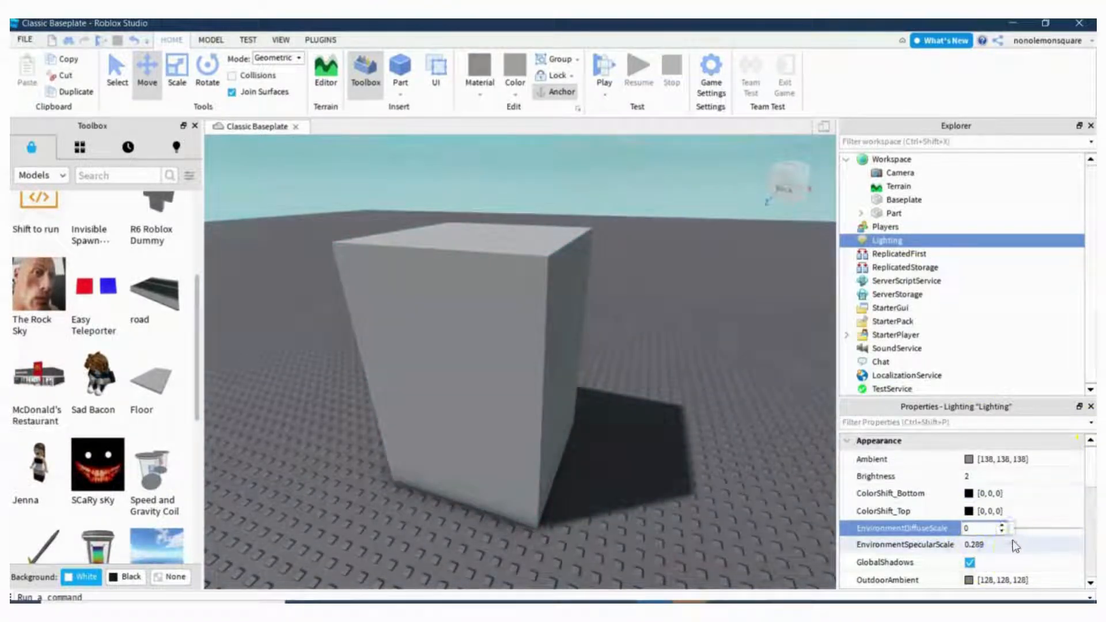
pyautogui.click(670, 437)
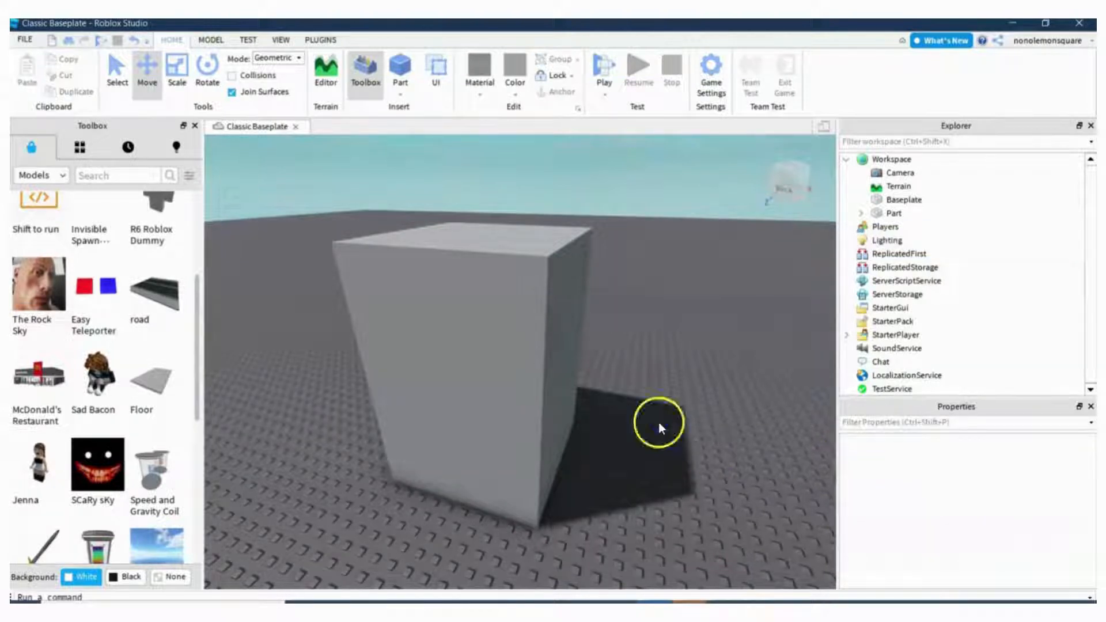
pyautogui.click(891, 240)
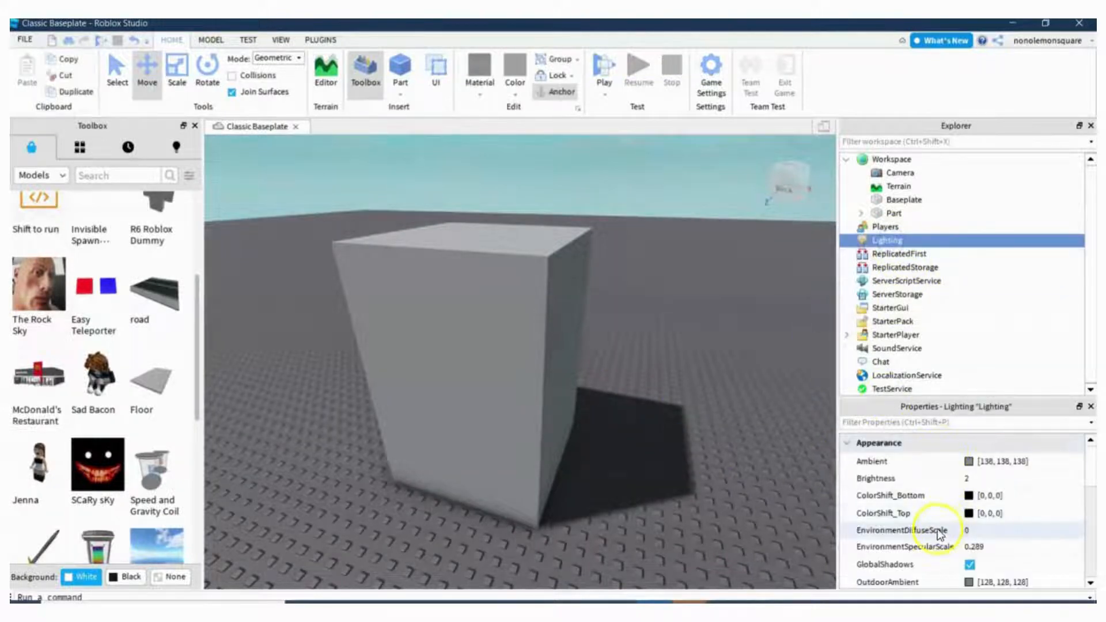
# Set the Lighting's EnvironmentSpecularScale to 1 while viewing the part and its shadow.
pyautogui.click(935, 546)
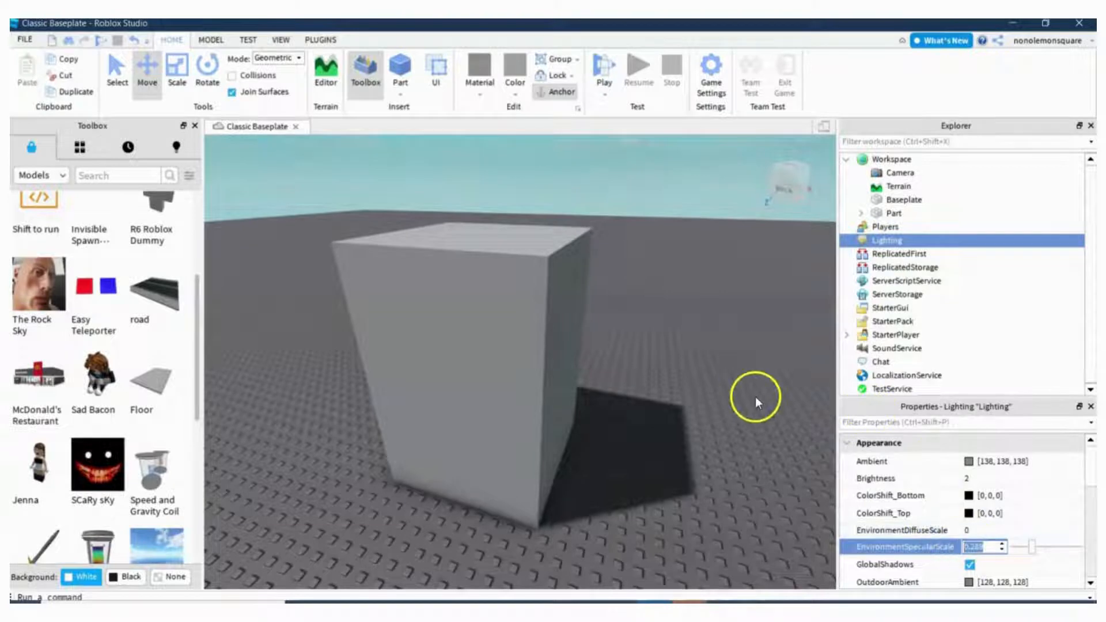
pyautogui.moveTo(666, 384); pyautogui.dragTo(744, 415, button='right')
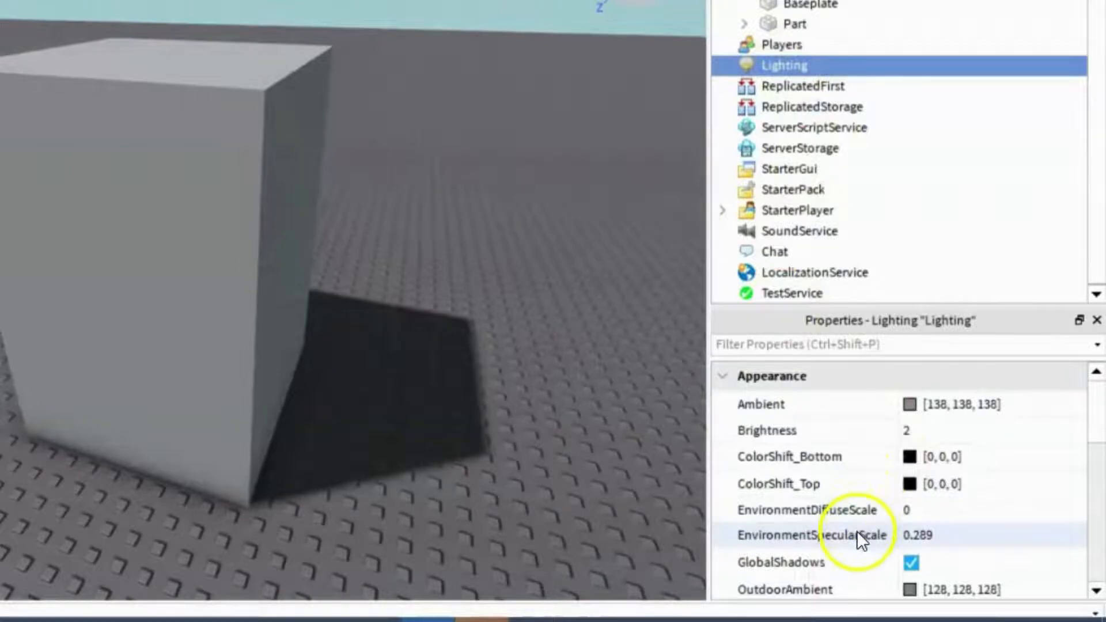
pyautogui.click(911, 534)
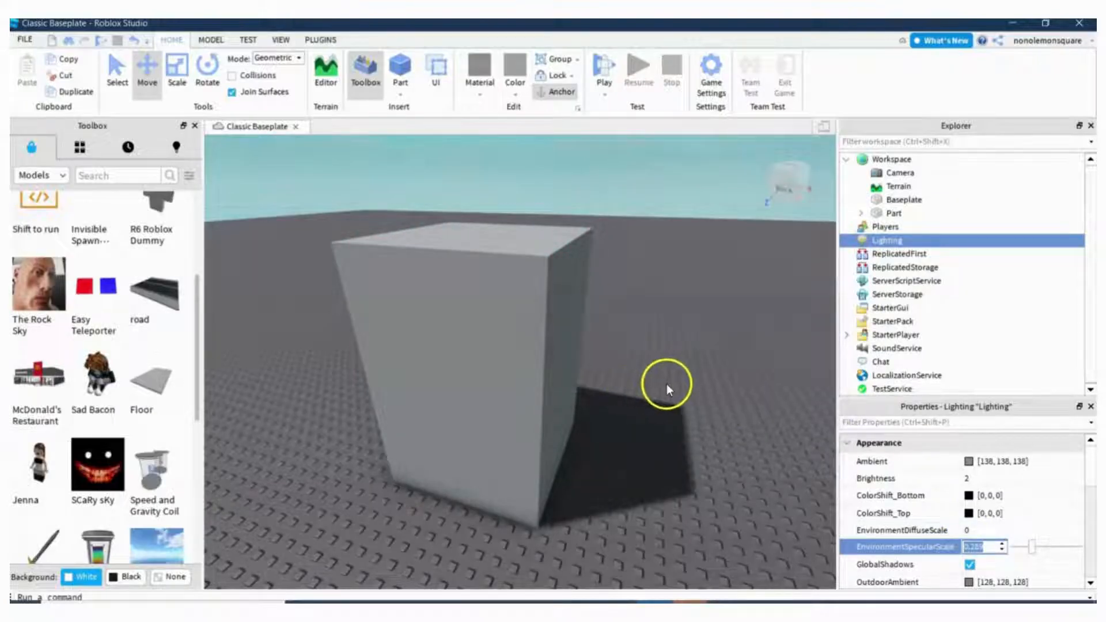
pyautogui.moveTo(666, 383); pyautogui.dragTo(666, 381, button='right')
pyautogui.click(981, 547)
pyautogui.moveTo(1031, 546); pyautogui.dragTo(1088, 554)
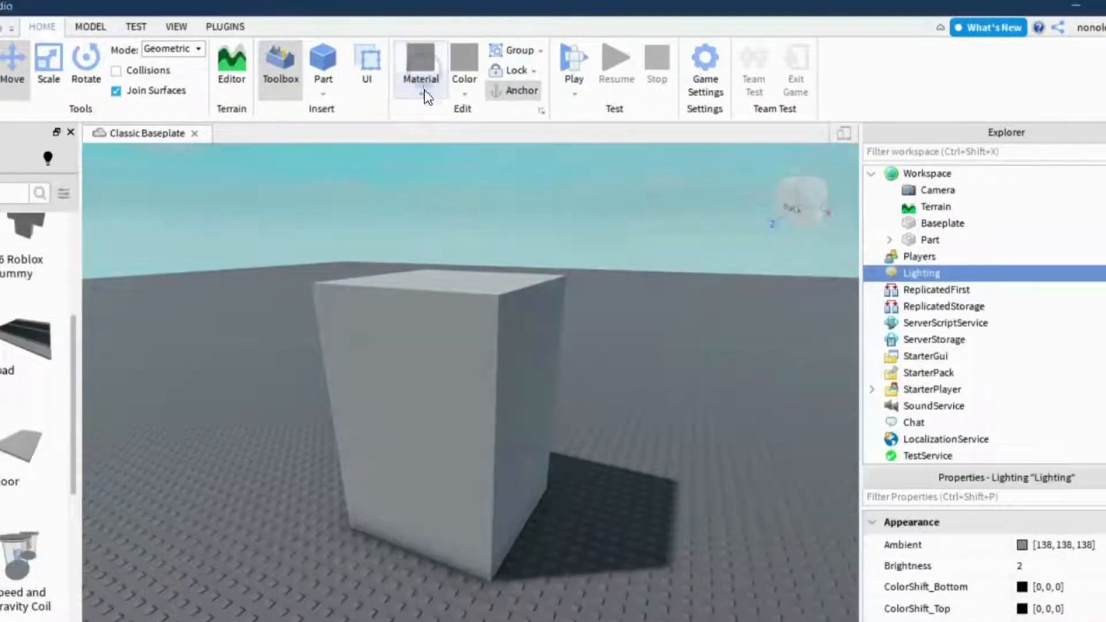
# Check the Material options, then vary the Lighting's EnvironmentSpecularScale and leave it at 1.
pyautogui.click(423, 91)
pyautogui.click(431, 357)
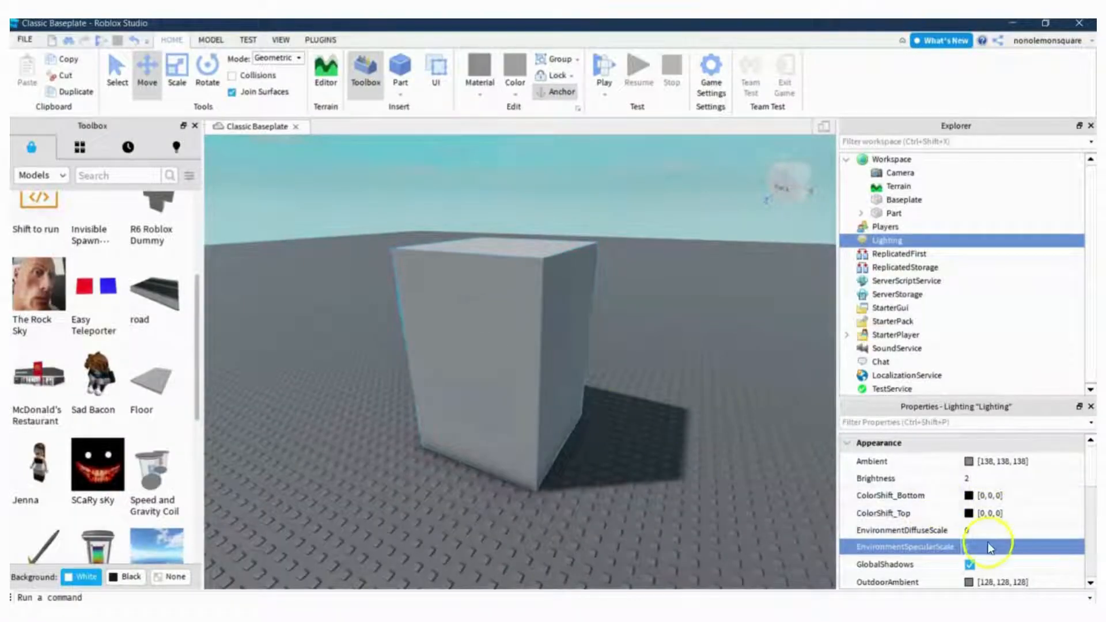
pyautogui.click(988, 546)
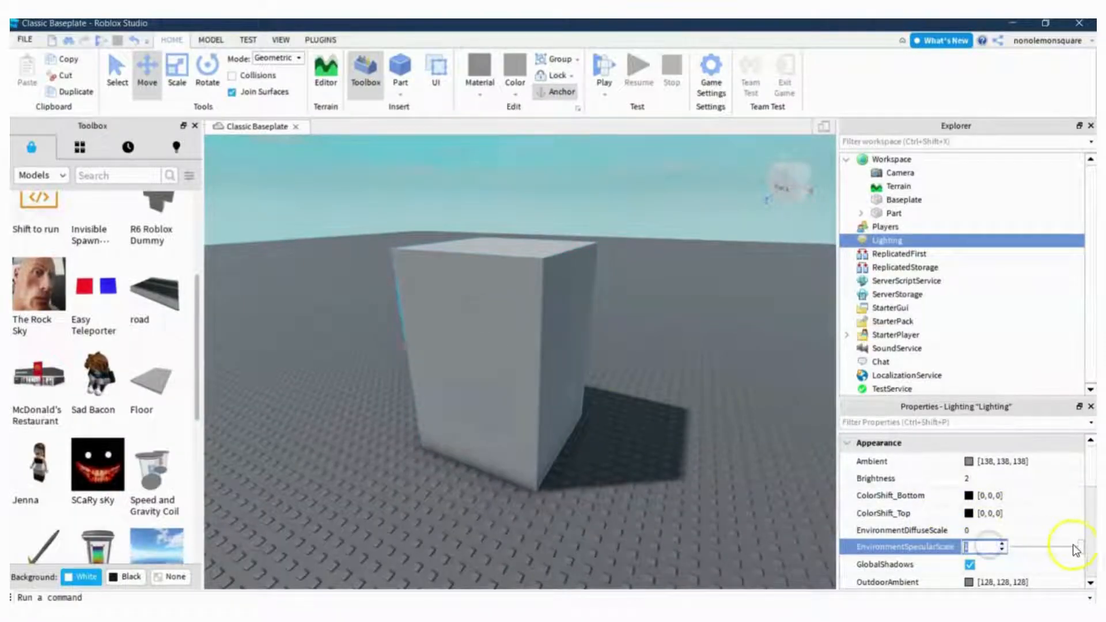
pyautogui.moveTo(1074, 546)
pyautogui.mouseDown()
pyautogui.moveTo(984, 546)
pyautogui.moveTo(1093, 548)
pyautogui.mouseUp()
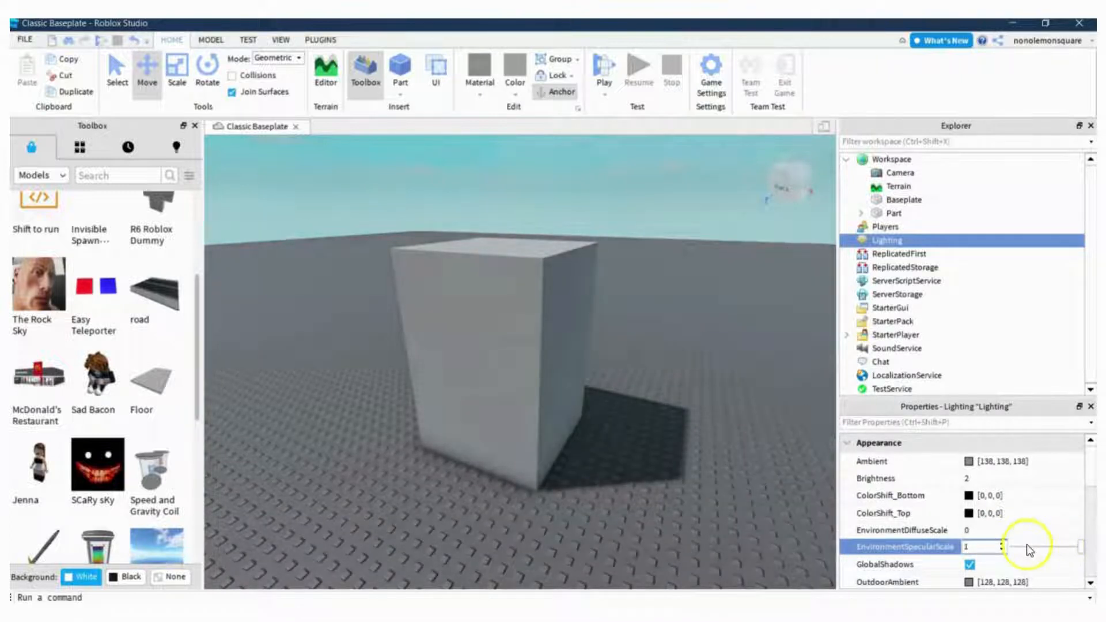
pyautogui.click(672, 278)
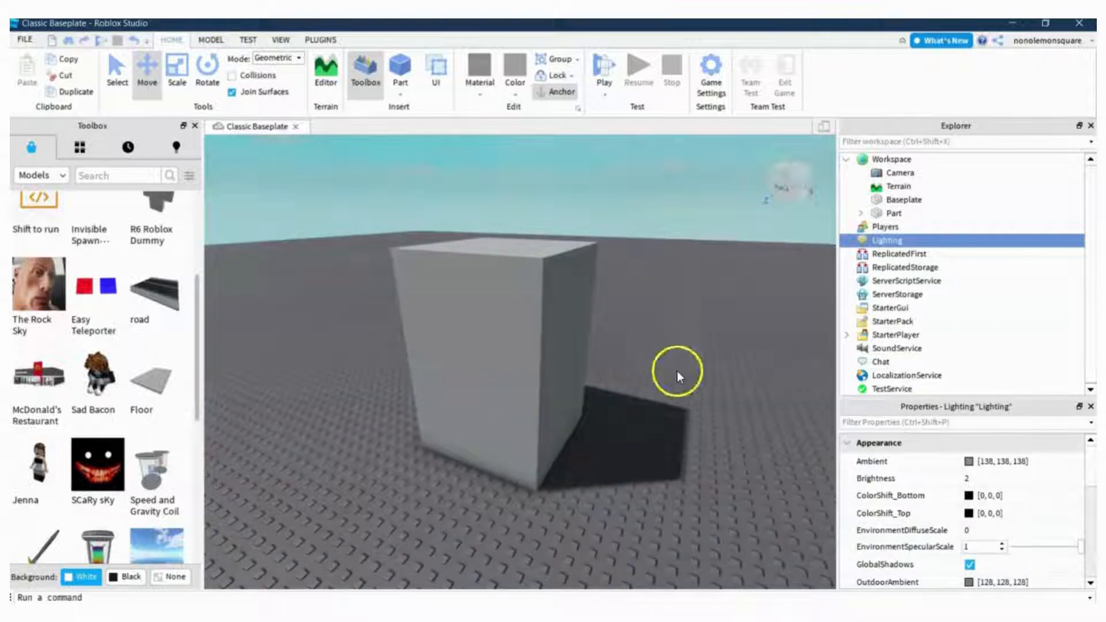
# Try the Lighting's EnvironmentDiffuseScale at 1 and return it to 0.
pyautogui.hotkey('ctrl', 'z')
pyautogui.click(1056, 531)
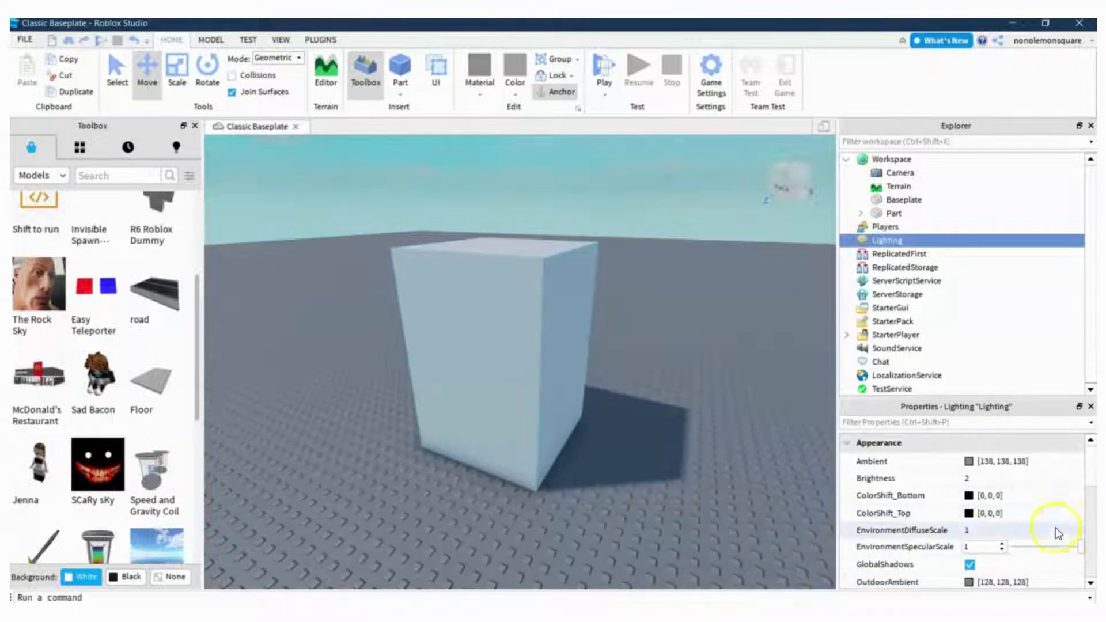
pyautogui.click(987, 534)
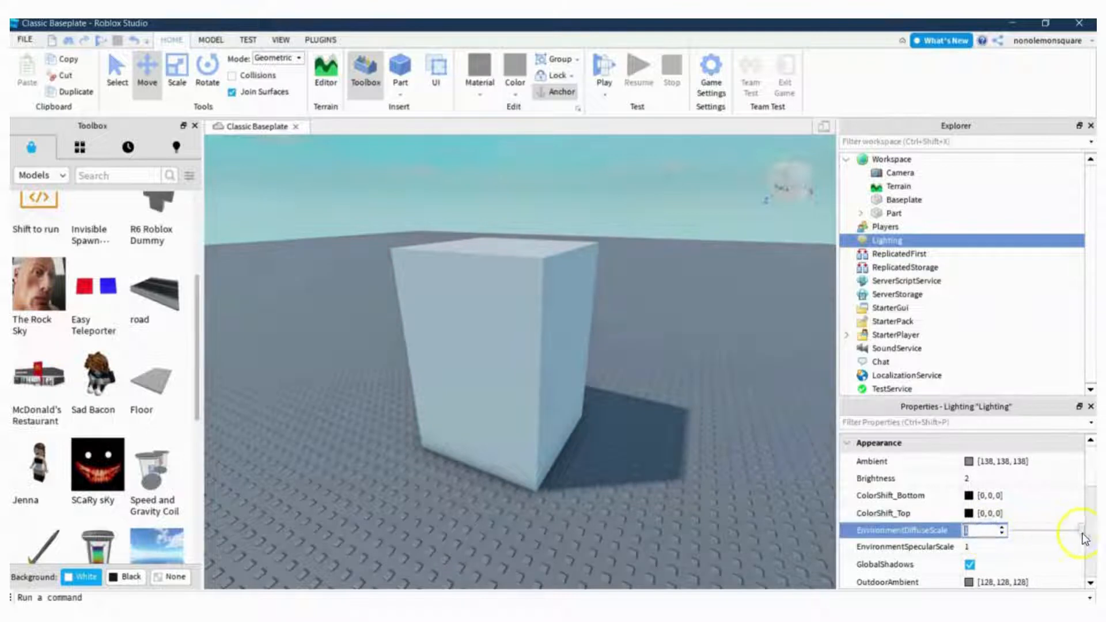
pyautogui.moveTo(1082, 531); pyautogui.dragTo(987, 534)
# Lower the Lighting's EnvironmentSpecularScale to 0.268 and view the part from a lower angle.
pyautogui.click(986, 546)
pyautogui.moveTo(1079, 554); pyautogui.dragTo(1035, 552)
pyautogui.moveTo(682, 432); pyautogui.dragTo(682, 432, button='right')
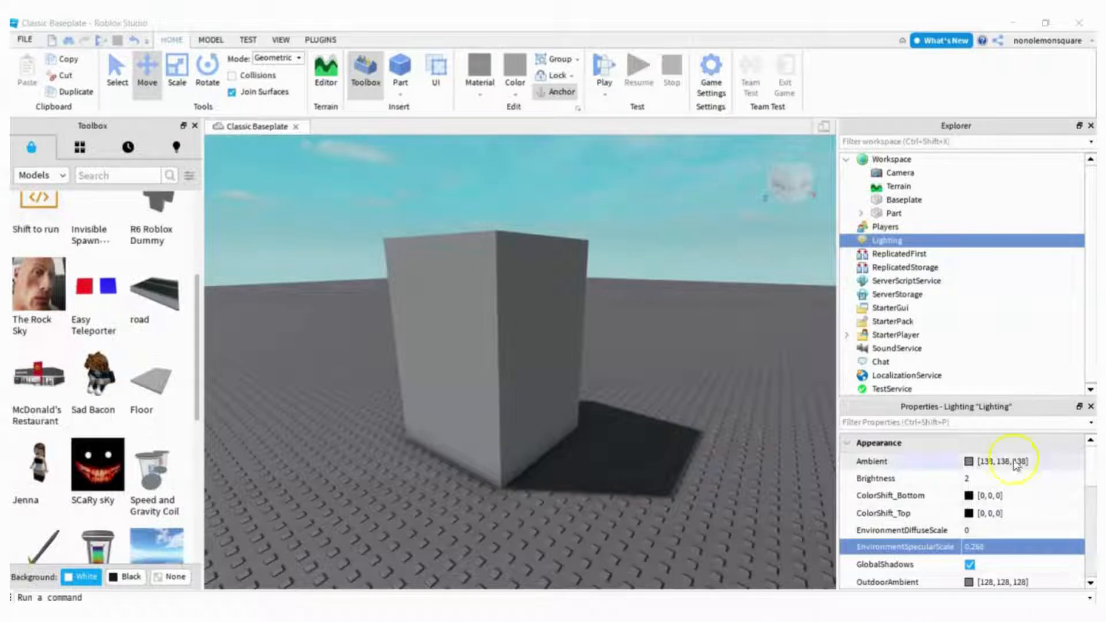
# Turn the Lighting's GlobalShadows off and back on while viewing the part's shadow up close.
pyautogui.click(907, 566)
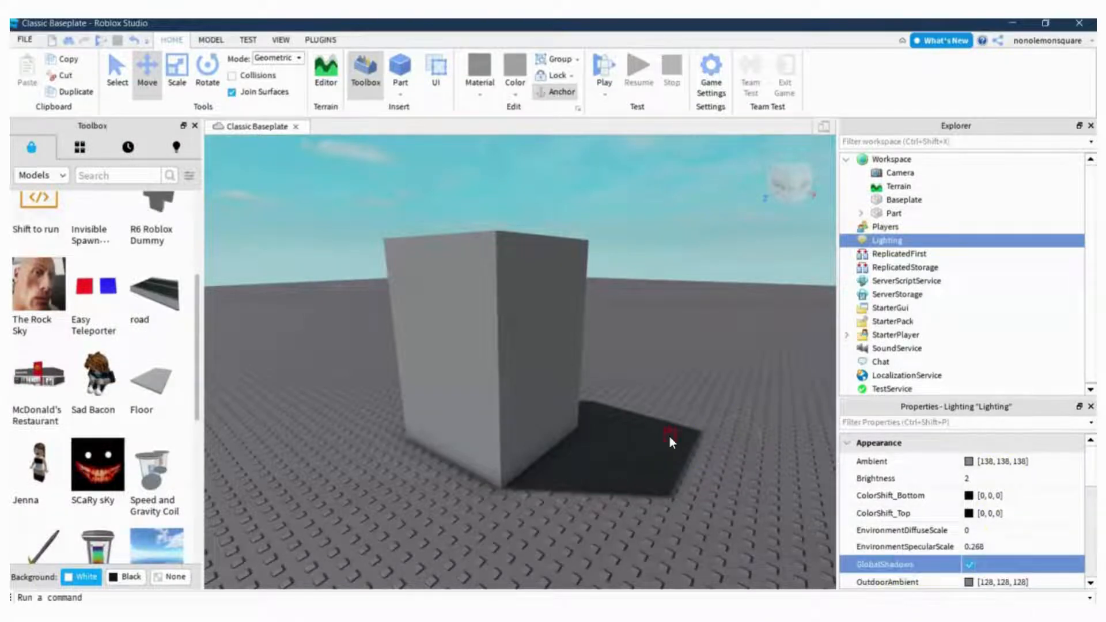
pyautogui.scroll(3, 669, 437)
pyautogui.moveTo(669, 437); pyautogui.dragTo(668, 437, button='right')
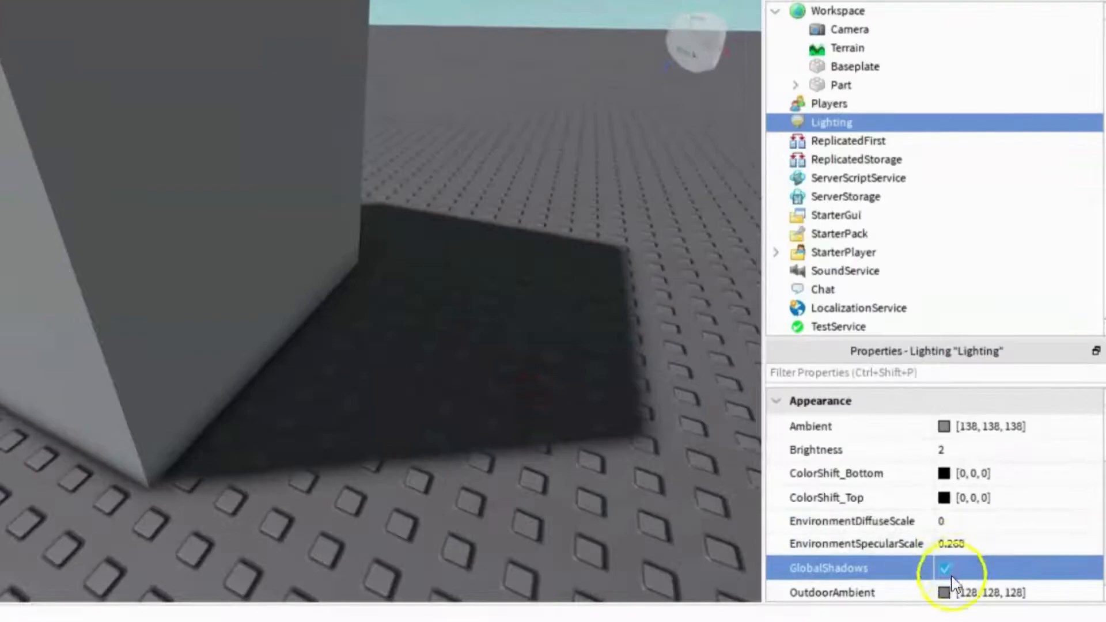
pyautogui.click(971, 565)
pyautogui.click(971, 565)
pyautogui.click(948, 569)
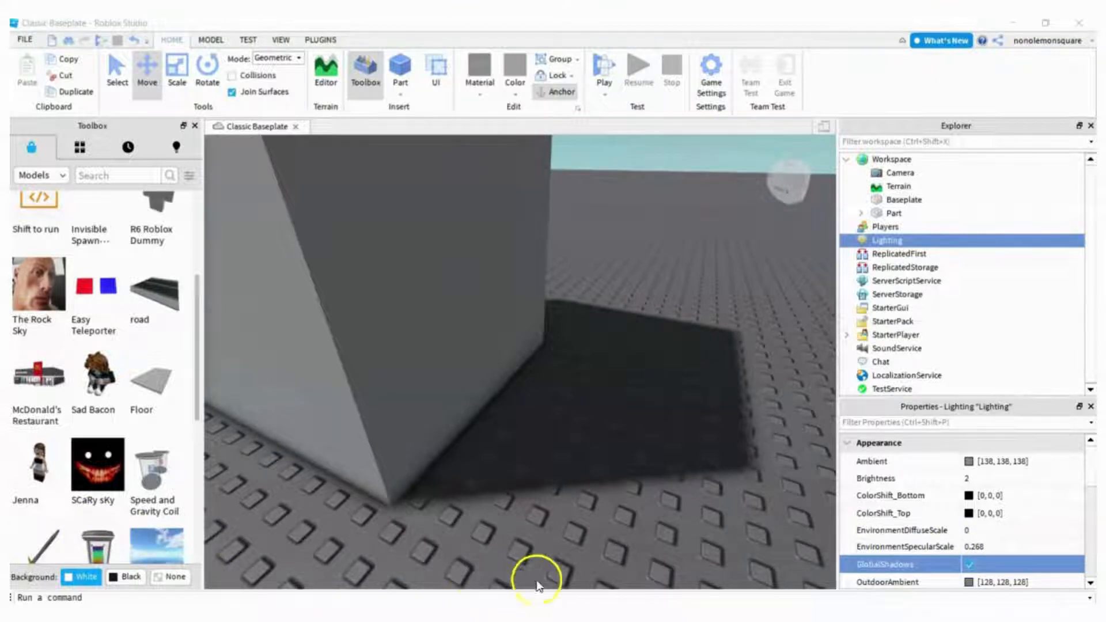
# Read the OutdoorAmbient description and set that Lighting property to a dark red of 188, 0, 35 using the color picker.
pyautogui.scroll(-2, 951, 472)
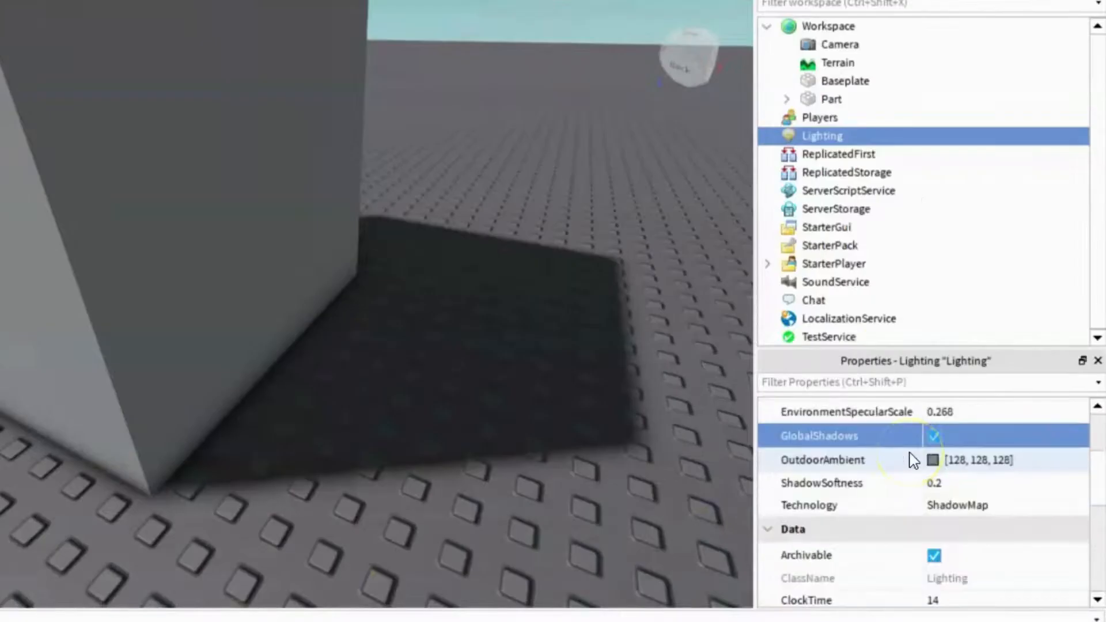
pyautogui.click(913, 461)
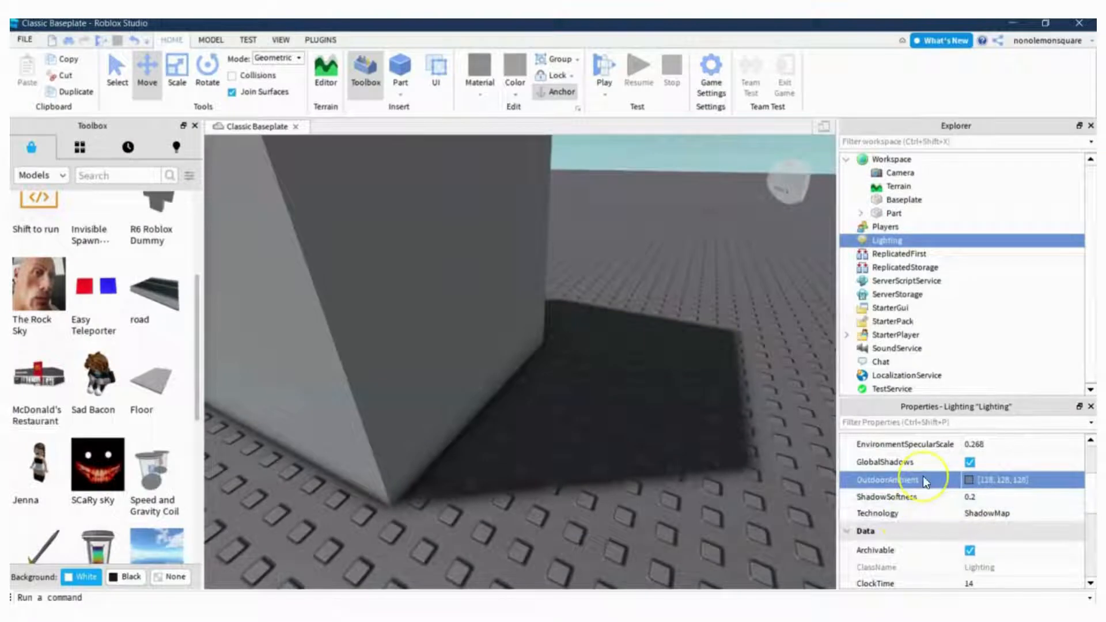
pyautogui.moveTo(923, 480)
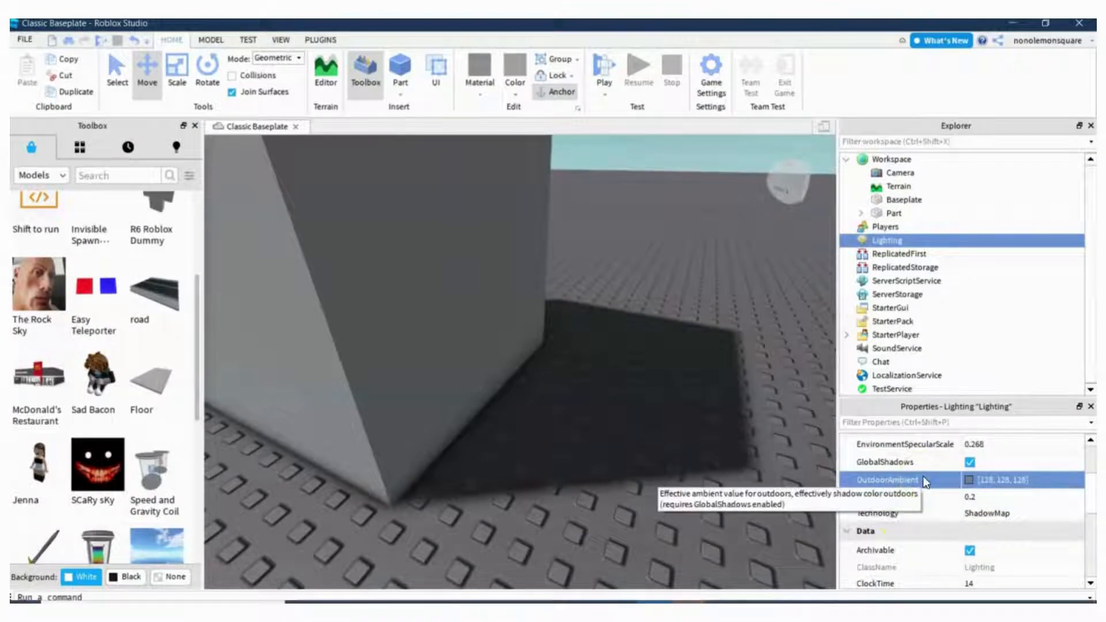
pyautogui.click(938, 480)
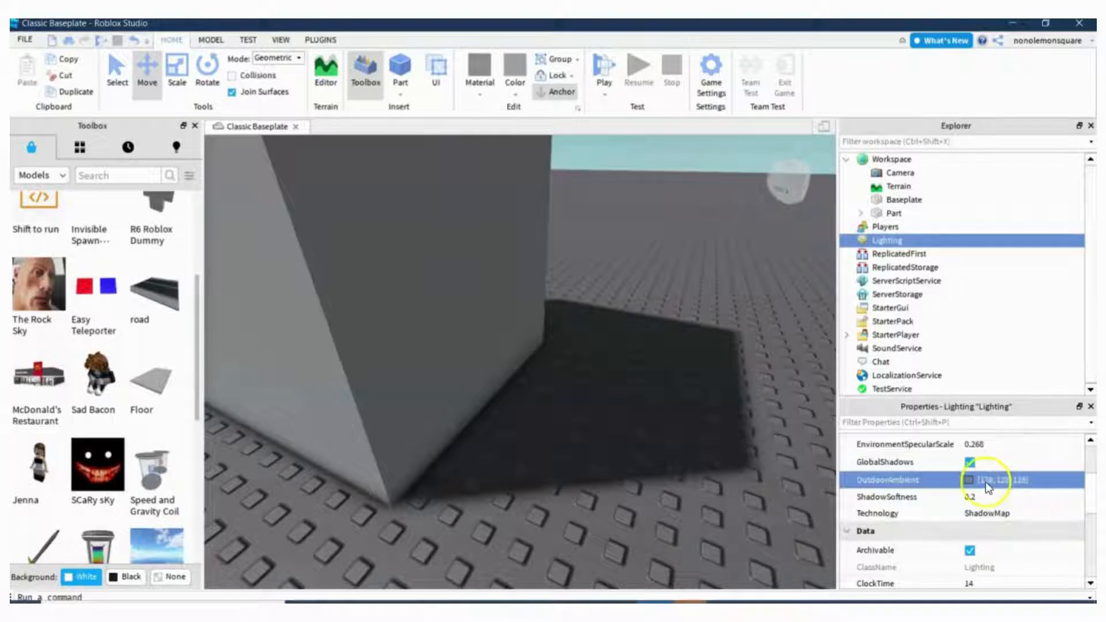
pyautogui.click(969, 480)
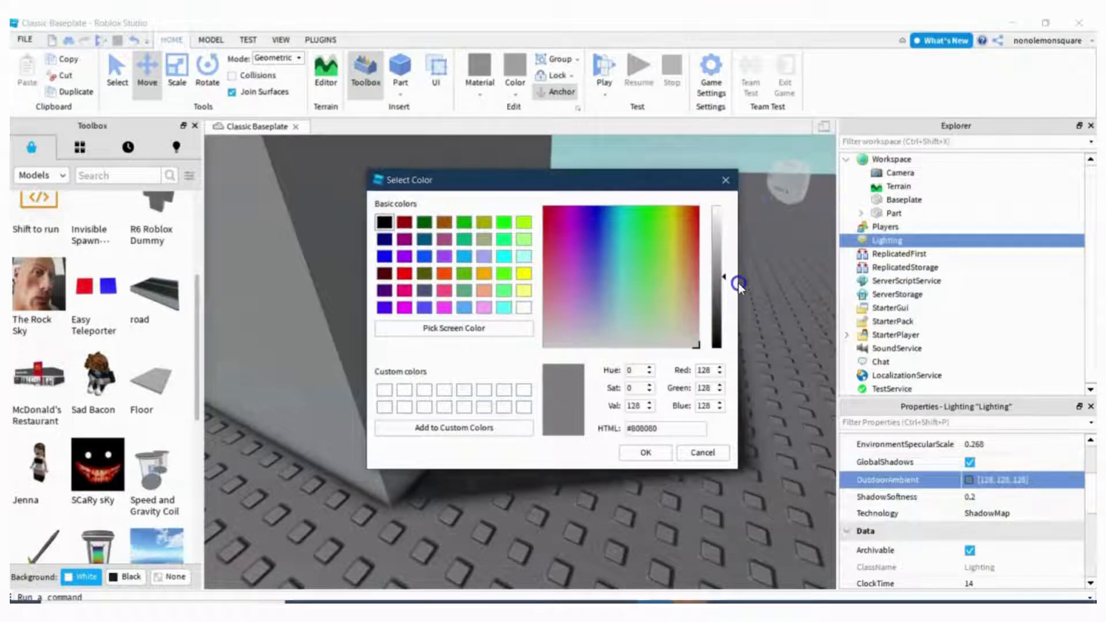
pyautogui.moveTo(693, 348); pyautogui.dragTo(548, 206)
pyautogui.click(714, 219)
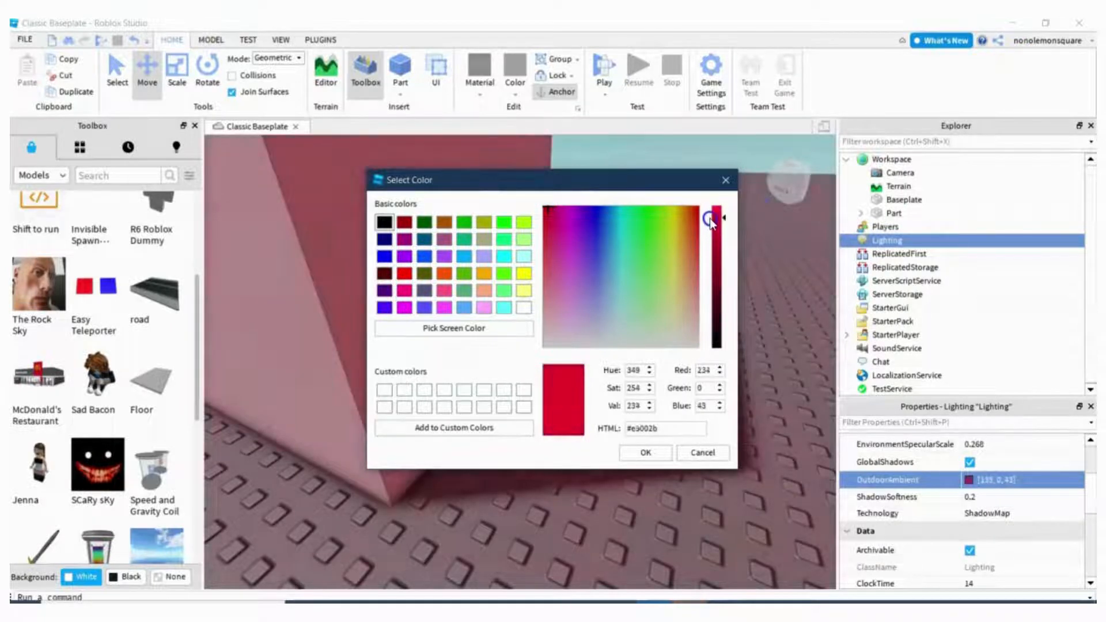
pyautogui.moveTo(710, 209); pyautogui.dragTo(710, 243)
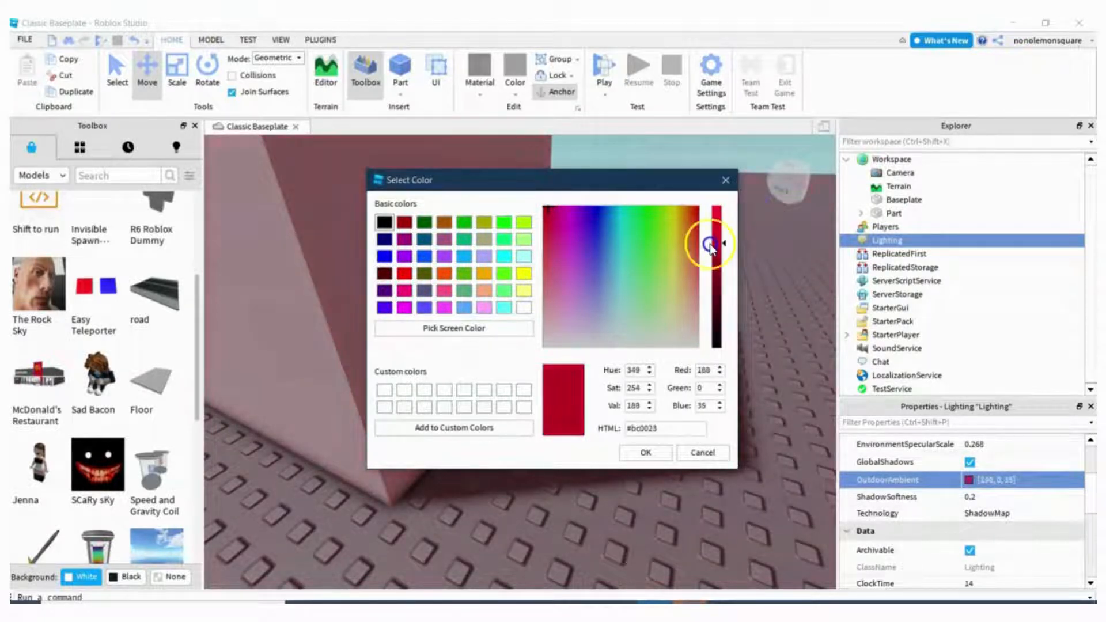
pyautogui.click(644, 454)
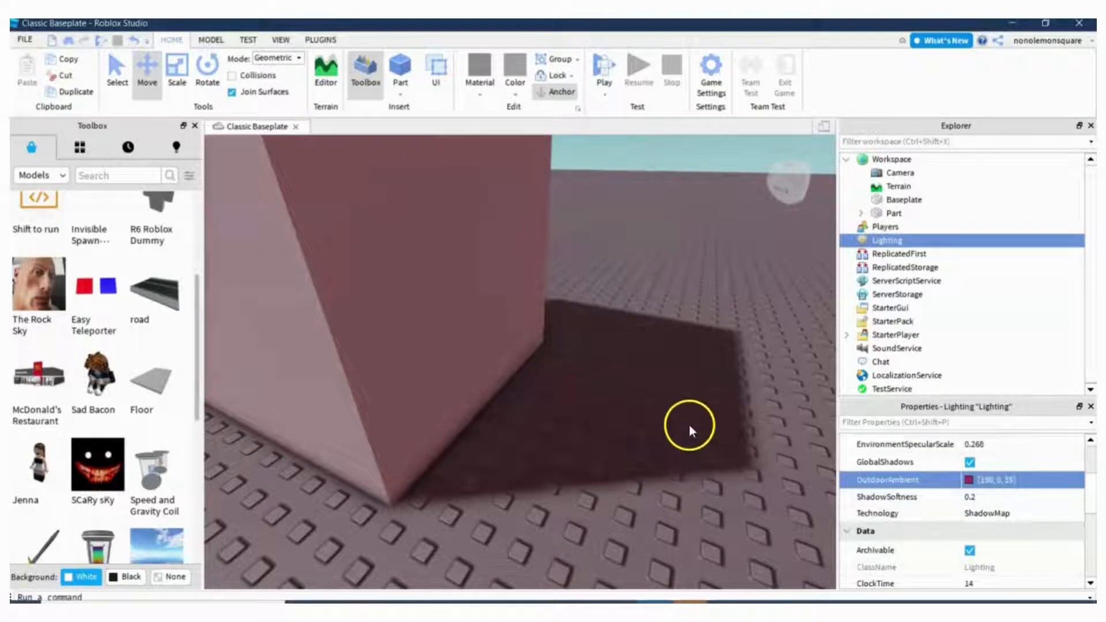
# Inspect the tinted part from above and undo the OutdoorAmbient color change.
pyautogui.moveTo(669, 419); pyautogui.dragTo(670, 420, button='right')
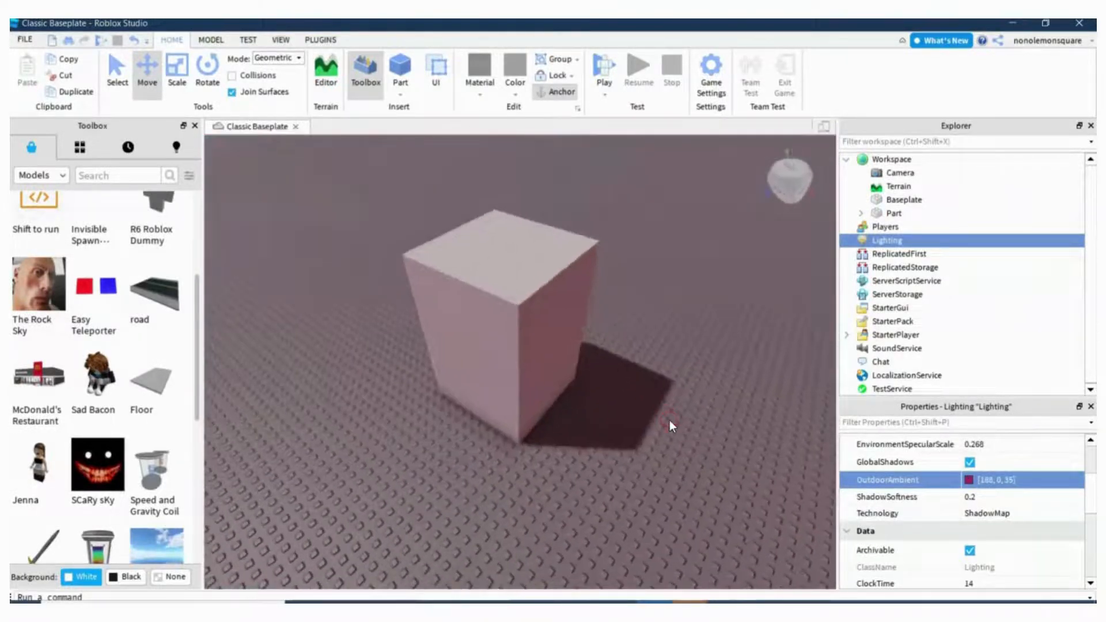
pyautogui.hotkey('ctrl', 'z')
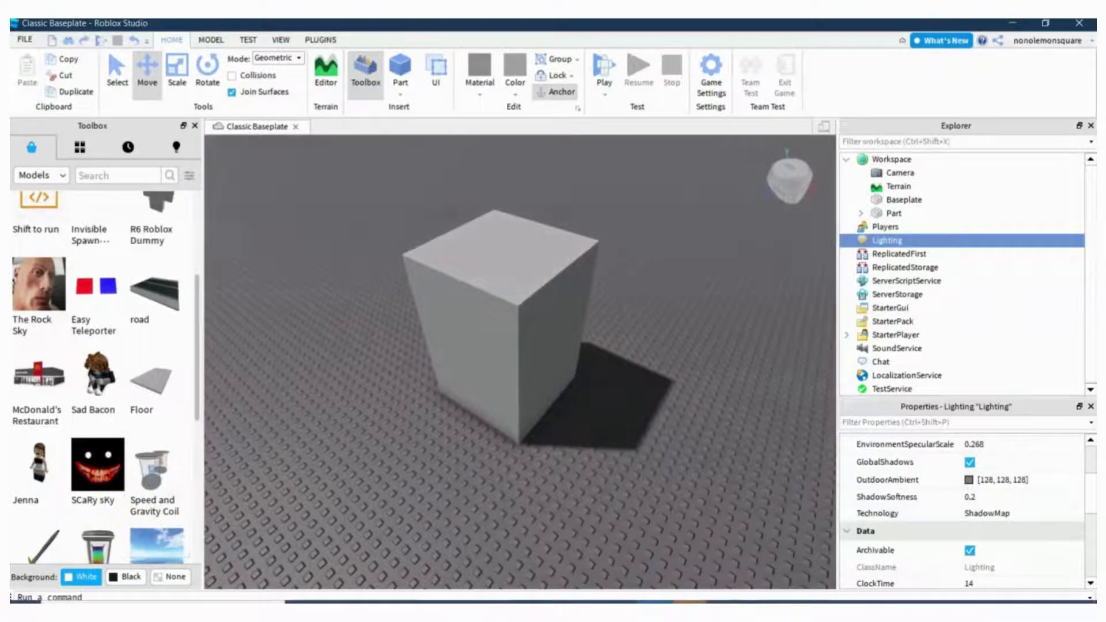
# Set the Lighting's ShadowSoftness to 0.15 and inspect the part's shadow.
pyautogui.click(962, 497)
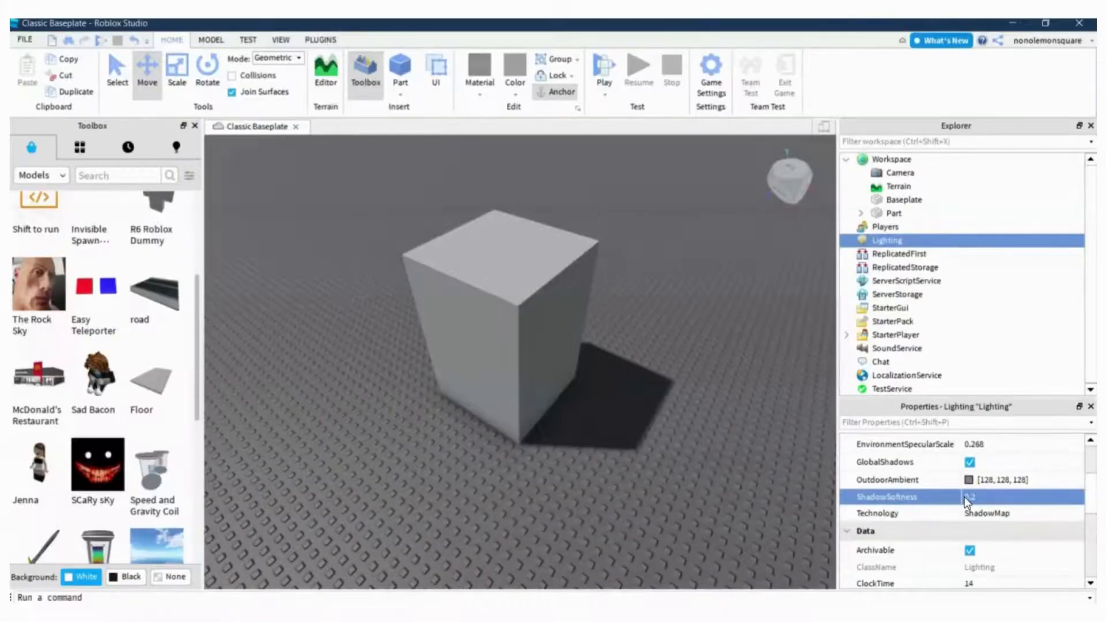
pyautogui.click(975, 498)
pyautogui.moveTo(1021, 497); pyautogui.dragTo(1026, 499)
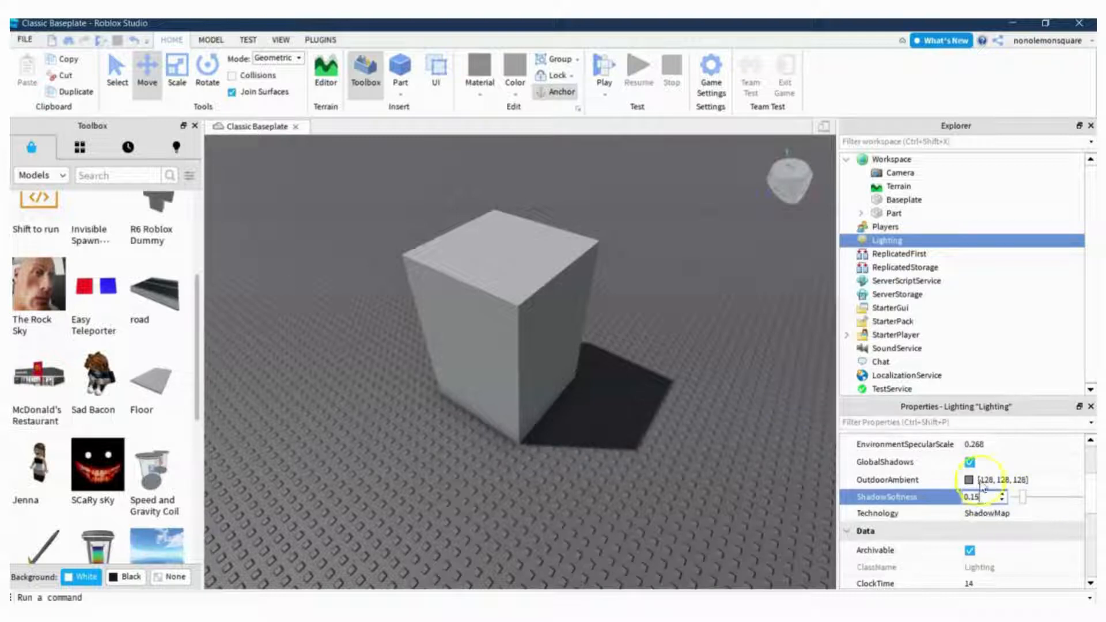
pyautogui.moveTo(634, 402); pyautogui.dragTo(634, 402, button='right')
# Raise the Lighting's ShadowSoftness to 1 and examine the shadow's edge up close.
pyautogui.click(1006, 494)
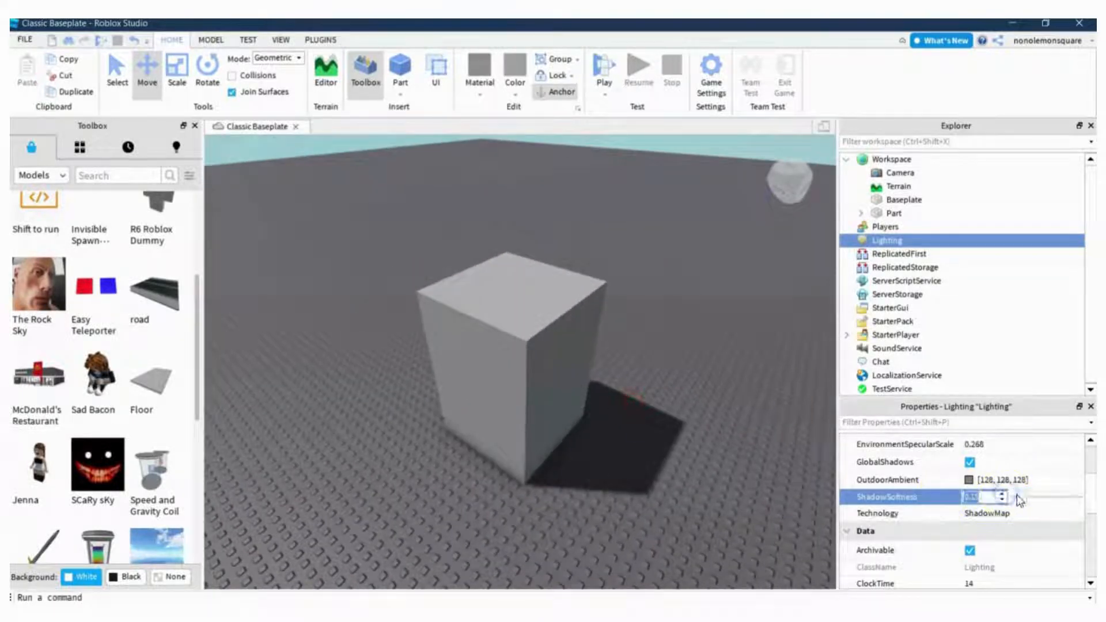
pyautogui.moveTo(1020, 500); pyautogui.dragTo(1091, 503)
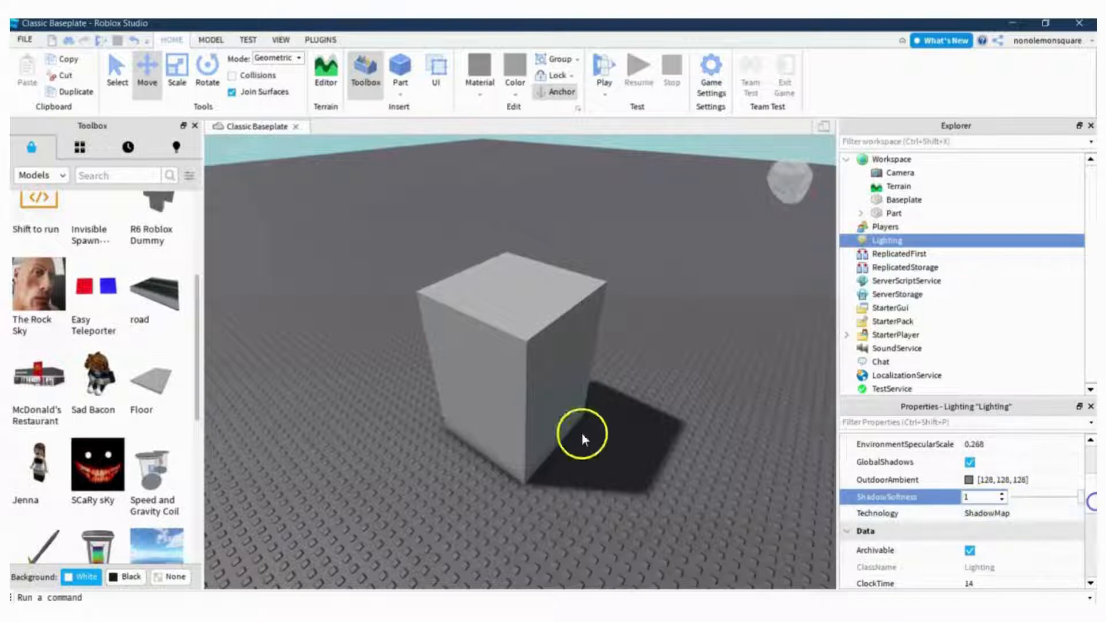
pyautogui.scroll(3, 733, 488)
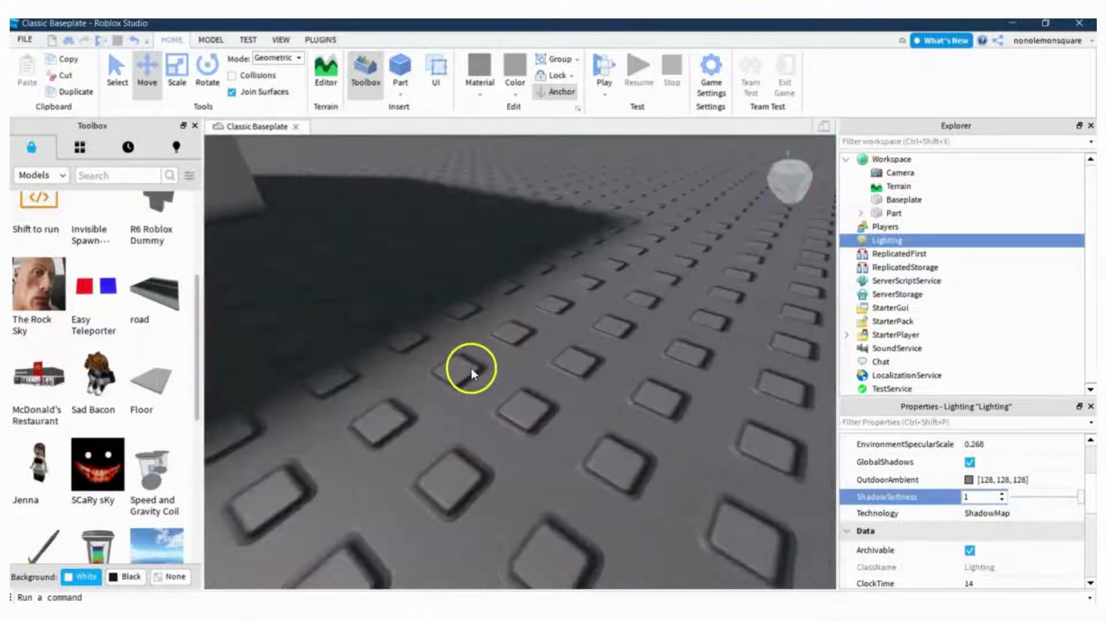
pyautogui.scroll(-5, 482, 347)
# Lower the Lighting's ShadowSoftness to 0.47 and inspect the edge of the part's shadow on the baseplate.
pyautogui.click(1007, 496)
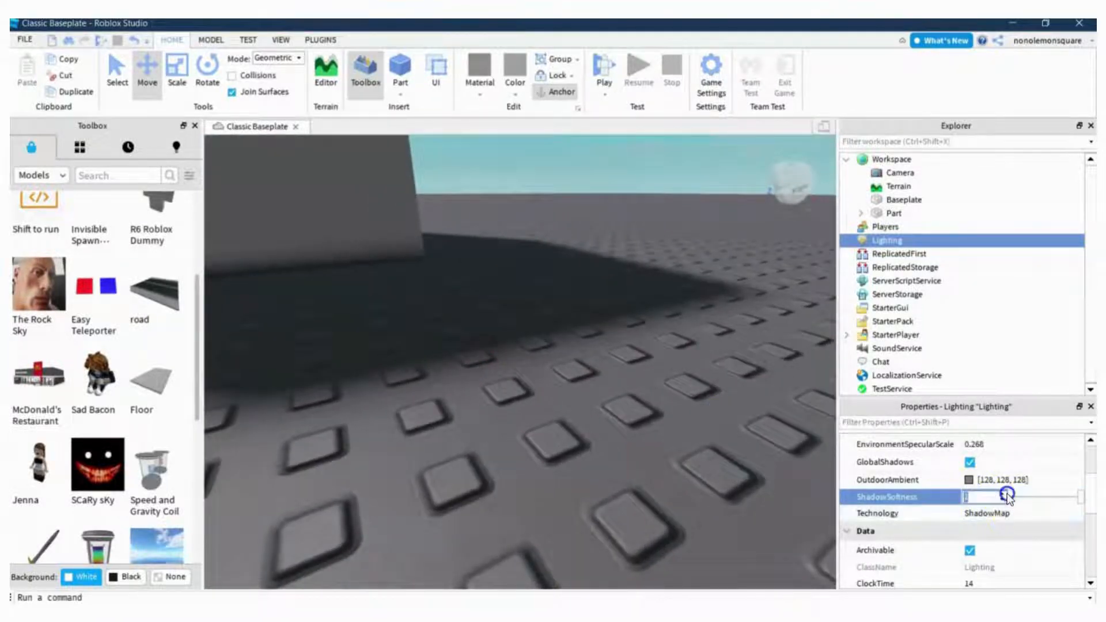
pyautogui.moveTo(1069, 499); pyautogui.dragTo(1029, 499)
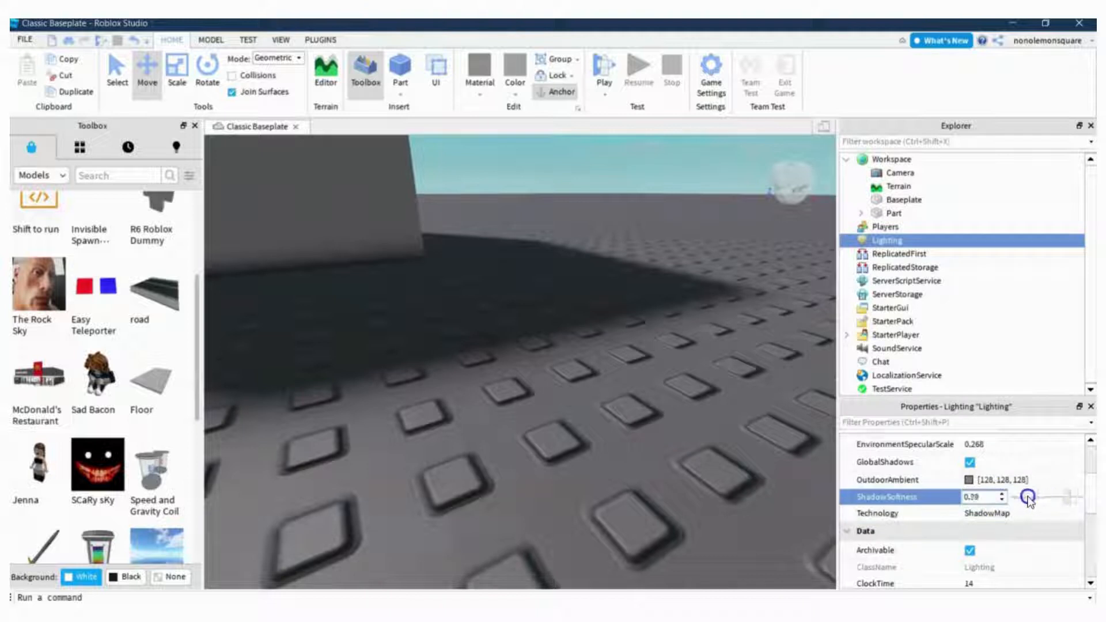
pyautogui.click(971, 499)
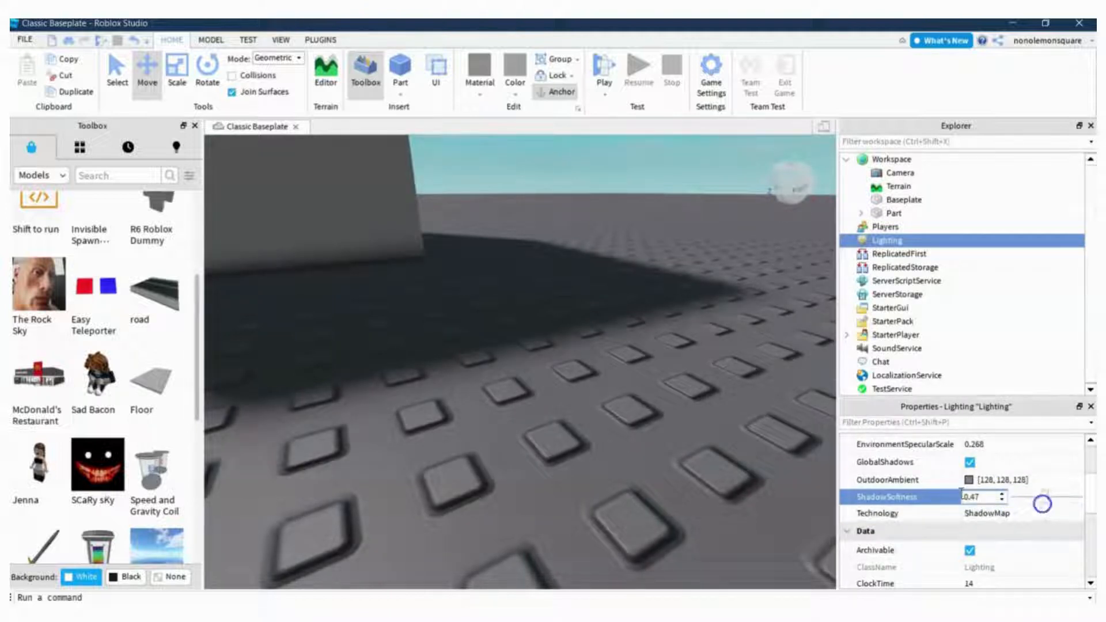
pyautogui.moveTo(642, 402); pyautogui.dragTo(537, 303, button='right')
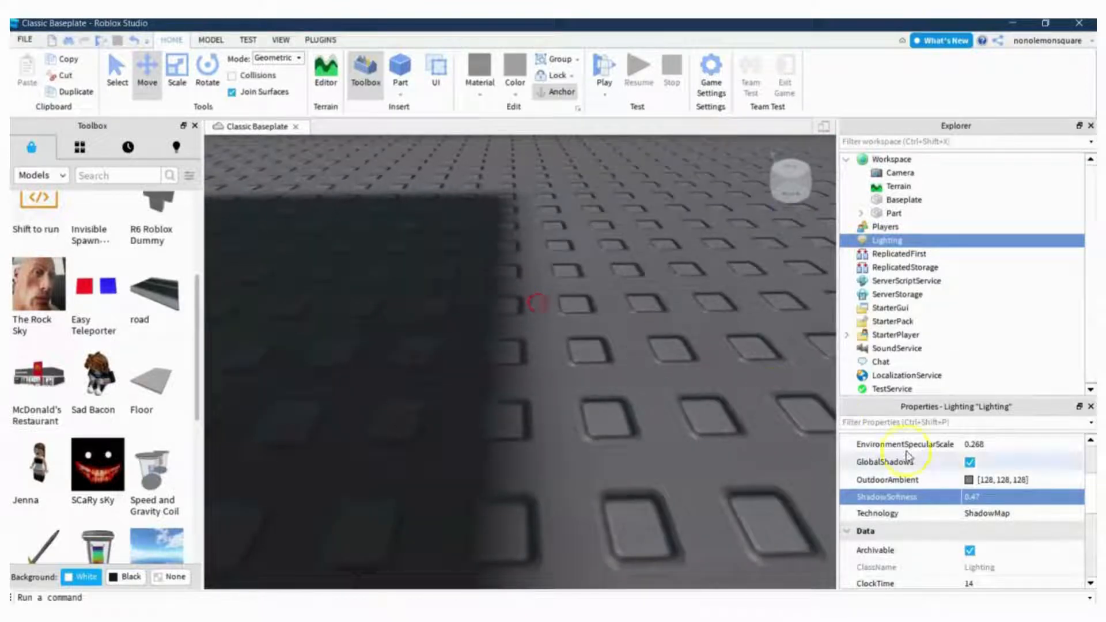
# Set the Lighting's ShadowSoftness to 0.15.
pyautogui.click(987, 502)
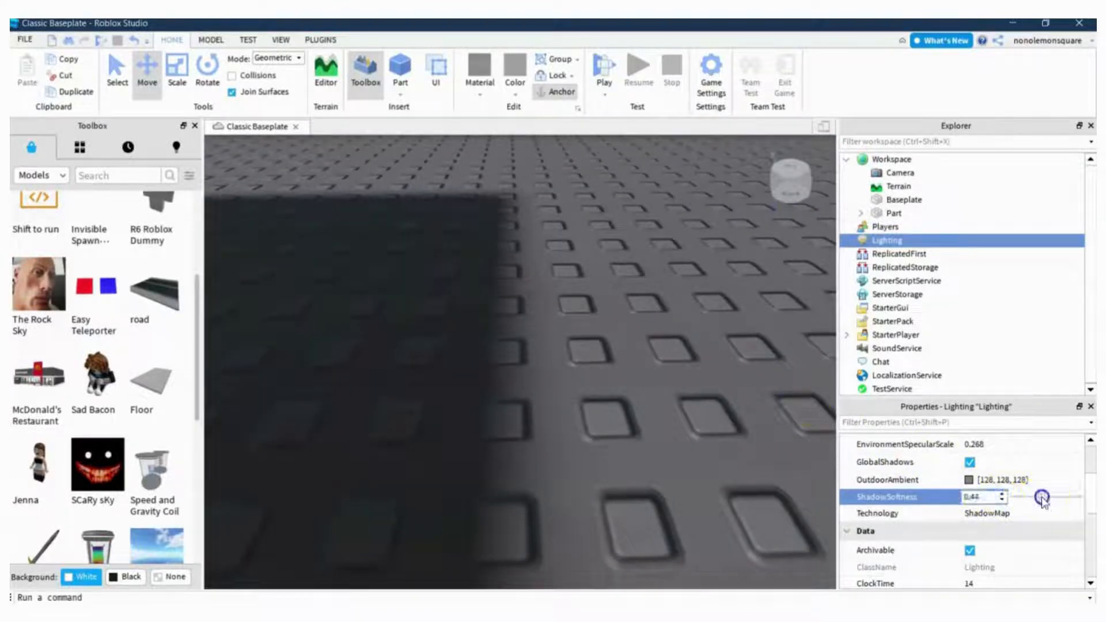
pyautogui.moveTo(1040, 497)
pyautogui.mouseDown()
pyautogui.moveTo(1007, 497)
pyautogui.moveTo(1042, 504)
pyautogui.mouseUp()
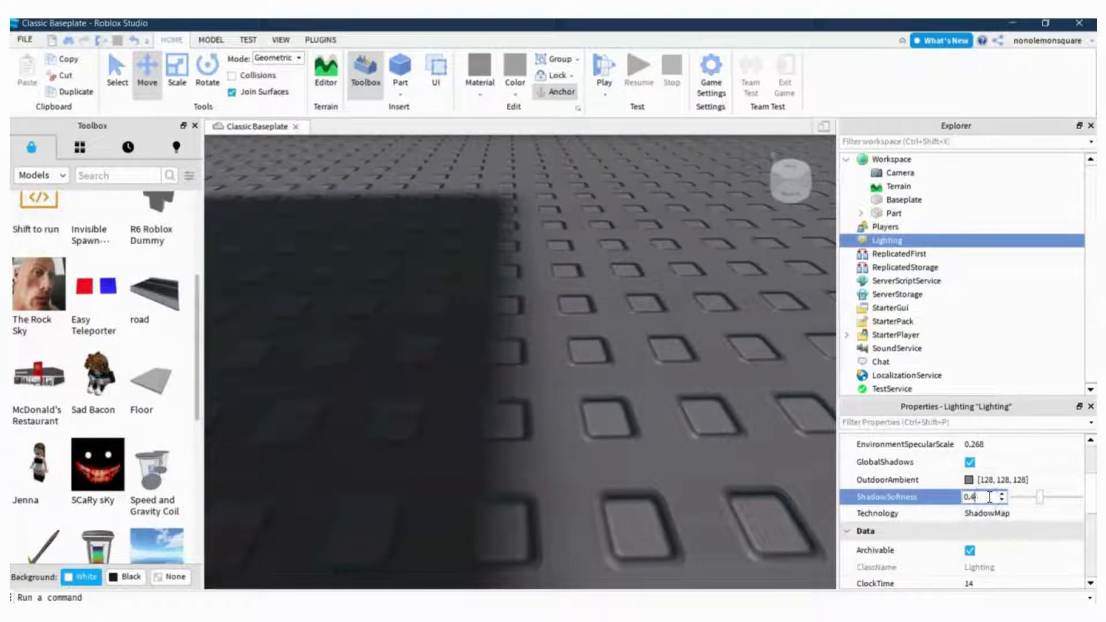
pyautogui.press('BackSpace')
pyautogui.write('15')
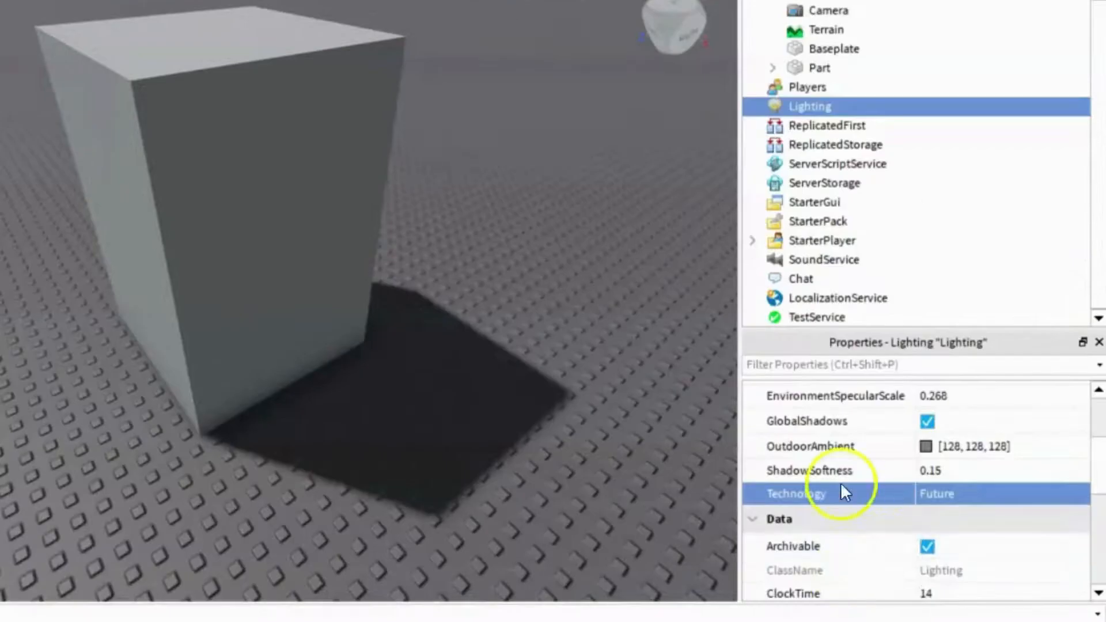
# Review the Lighting's Technology options, keep Future, and examine the part's shadow up close.
pyautogui.click(940, 495)
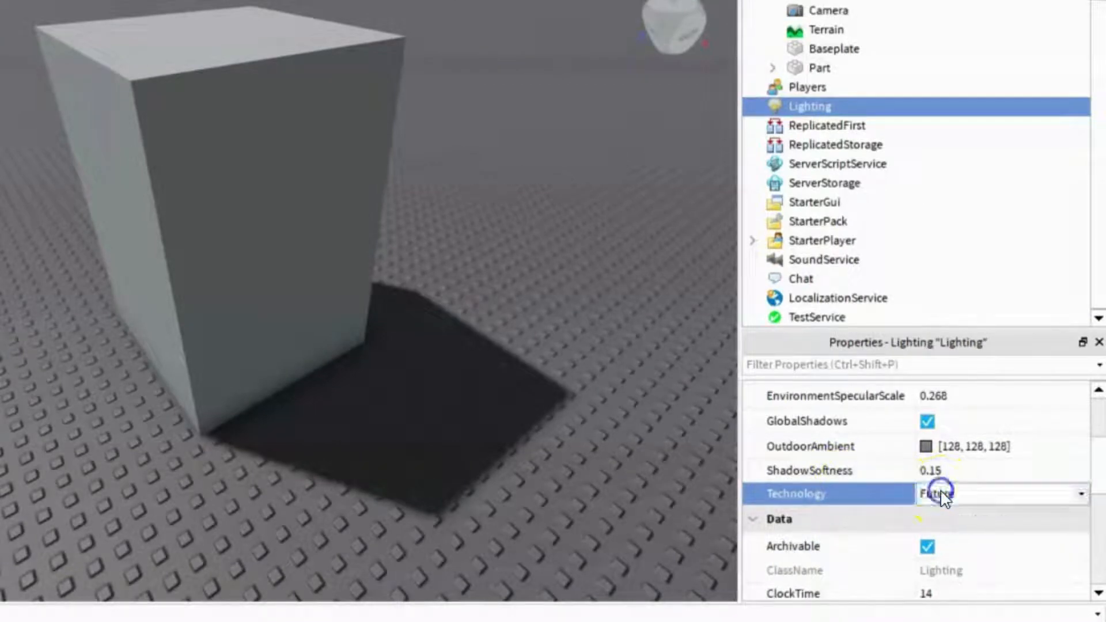
pyautogui.click(1079, 496)
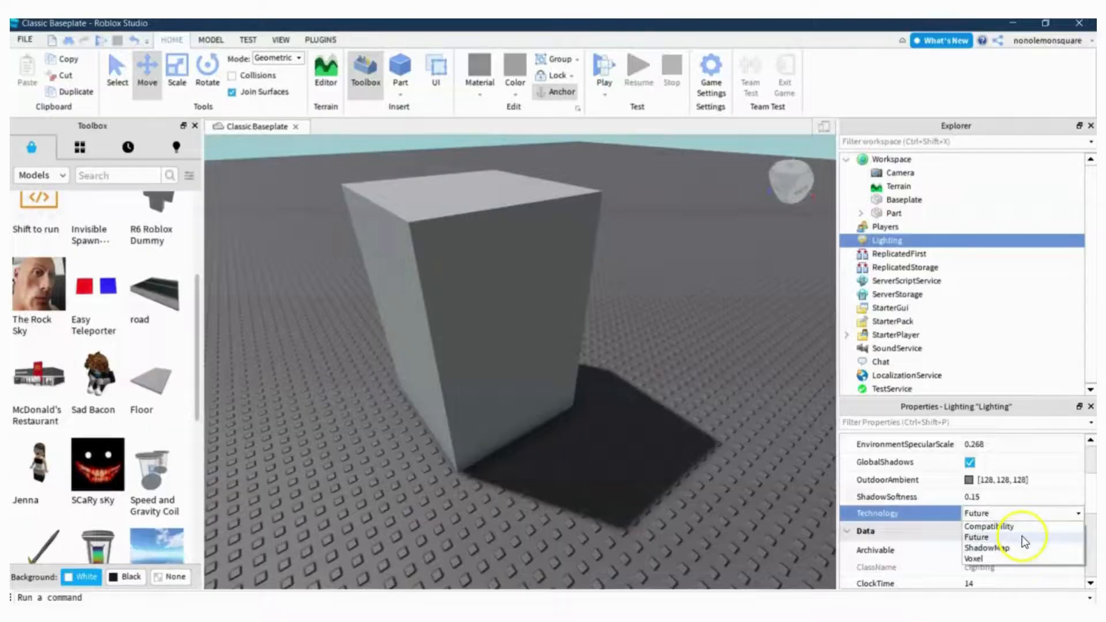
pyautogui.click(1003, 529)
pyautogui.scroll(5, 553, 377)
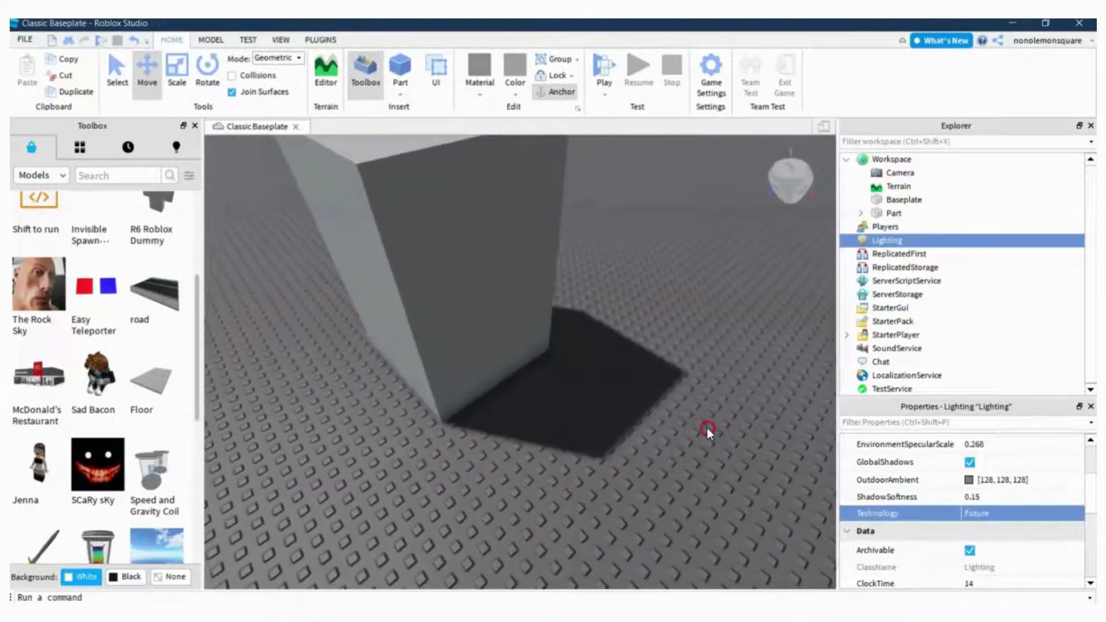
pyautogui.scroll(-3, 707, 427)
pyautogui.scroll(4, 707, 427)
pyautogui.moveTo(707, 428); pyautogui.dragTo(707, 427, button='right')
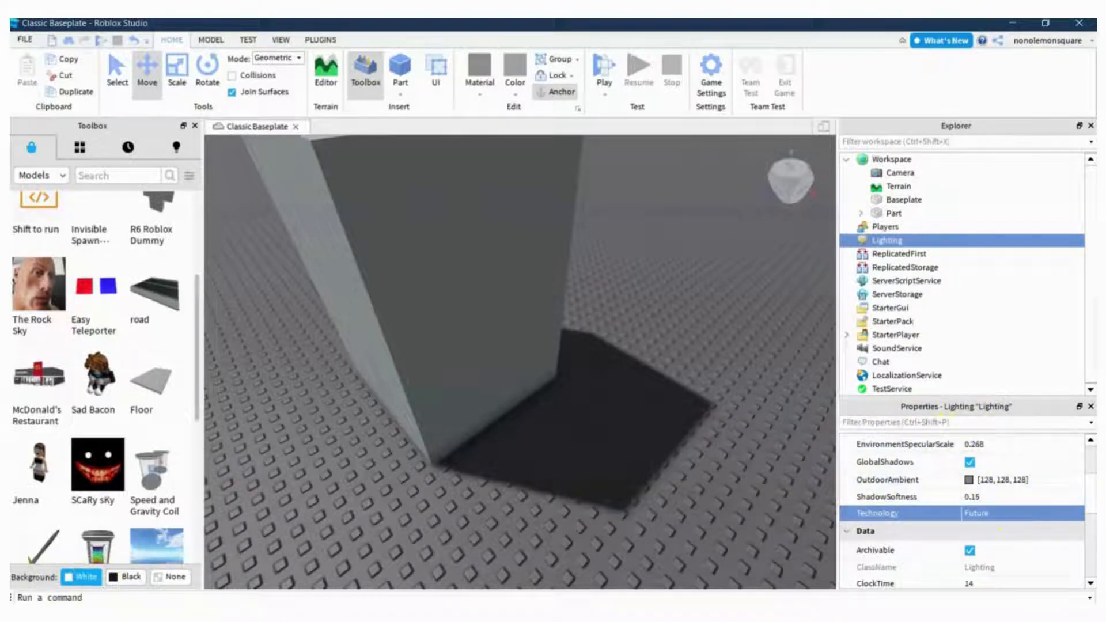
# Change the Lighting's Technology to Compatibility and inspect the part's shading from another side.
pyautogui.click(1050, 511)
pyautogui.click(1049, 511)
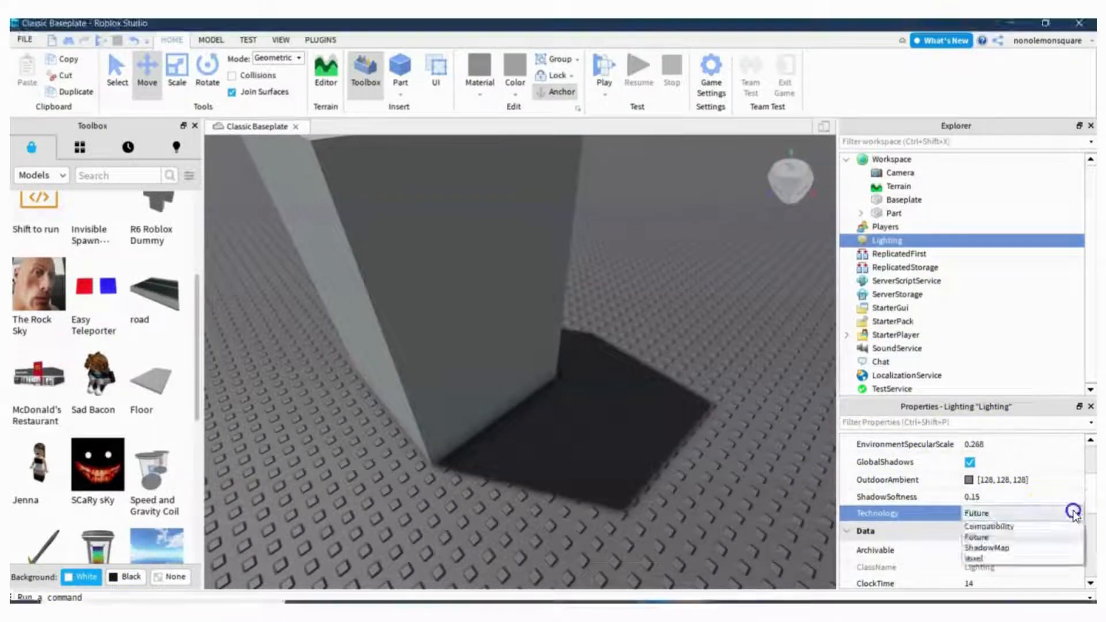
pyautogui.click(1044, 527)
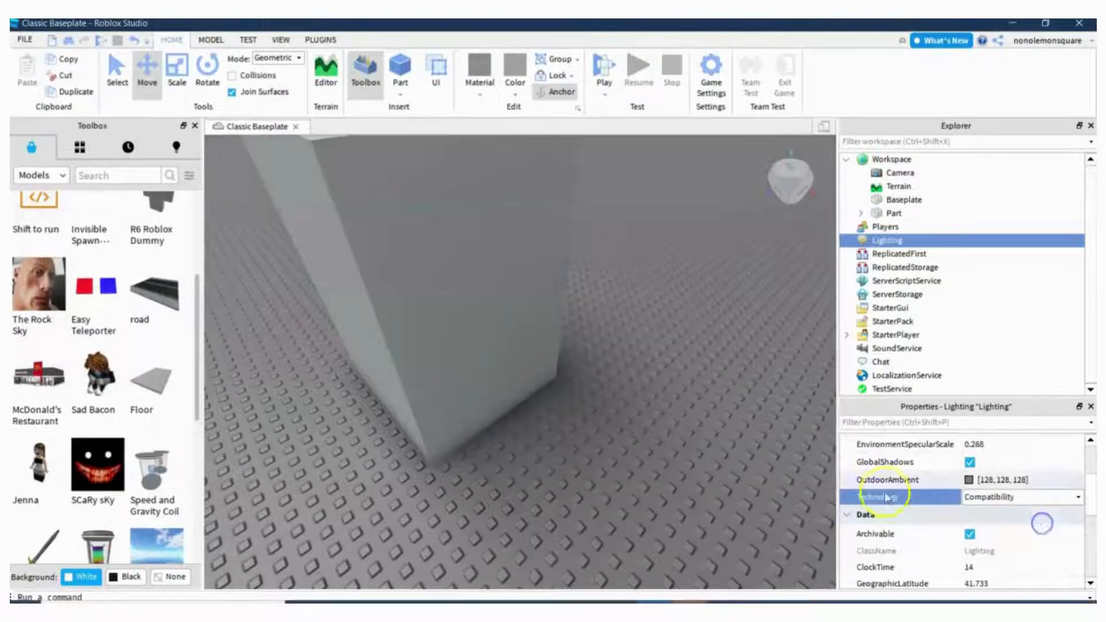
pyautogui.moveTo(703, 438); pyautogui.dragTo(703, 439, button='right')
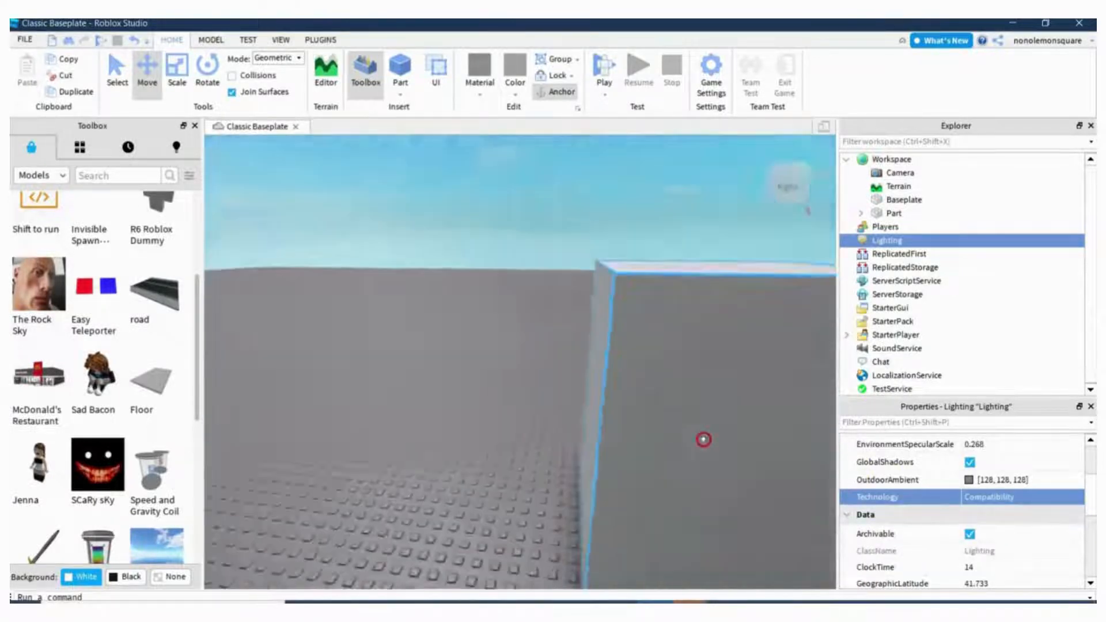
# Look up at the sun, set the Lighting's ClockTime to 1, and inspect the sky above the part.
pyautogui.click(874, 535)
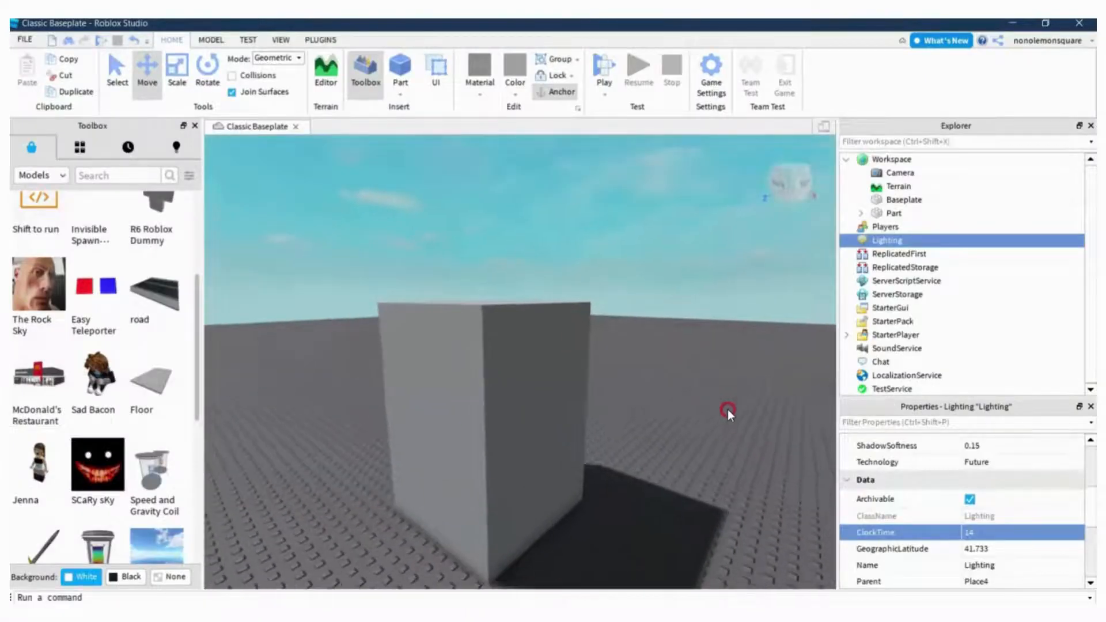
pyautogui.moveTo(728, 409); pyautogui.dragTo(728, 410, button='right')
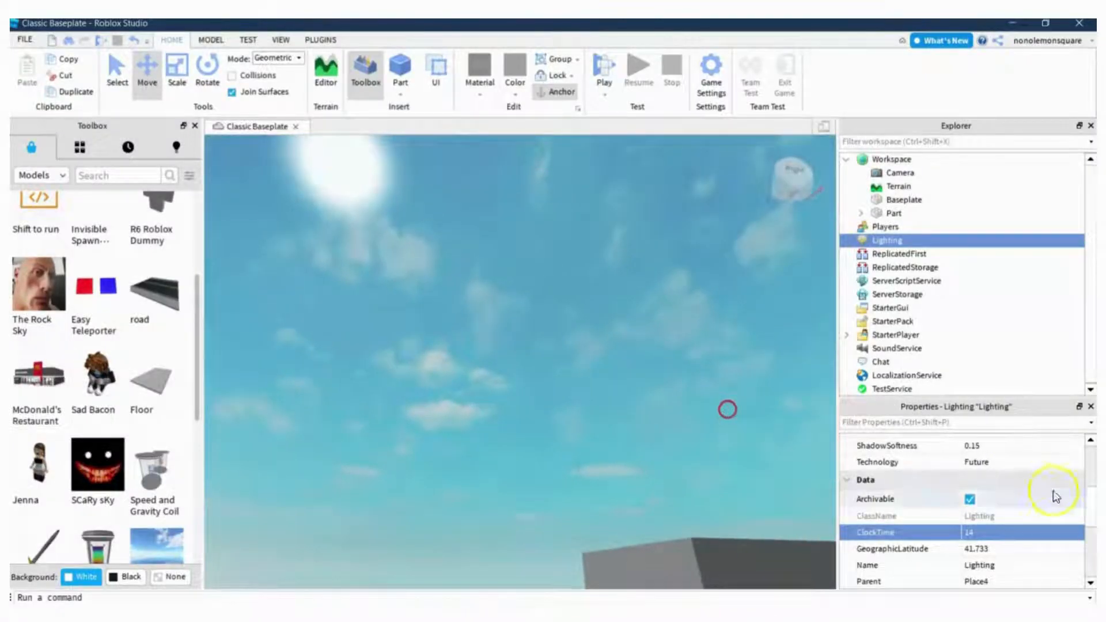
pyautogui.click(982, 531)
pyautogui.write('1')
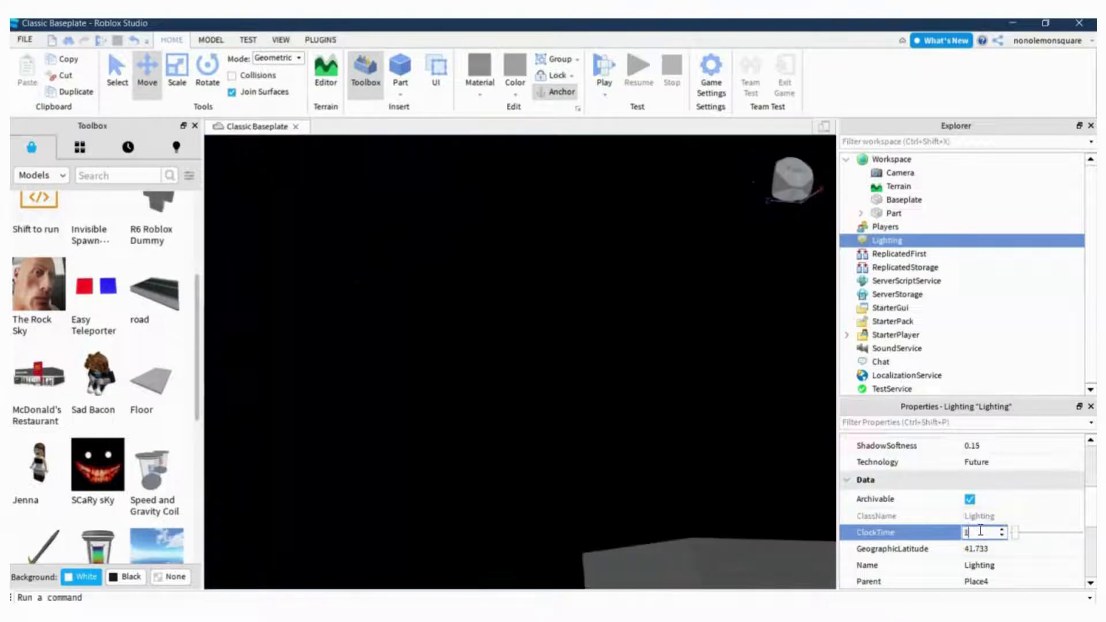
pyautogui.moveTo(745, 461); pyautogui.dragTo(743, 460, button='right')
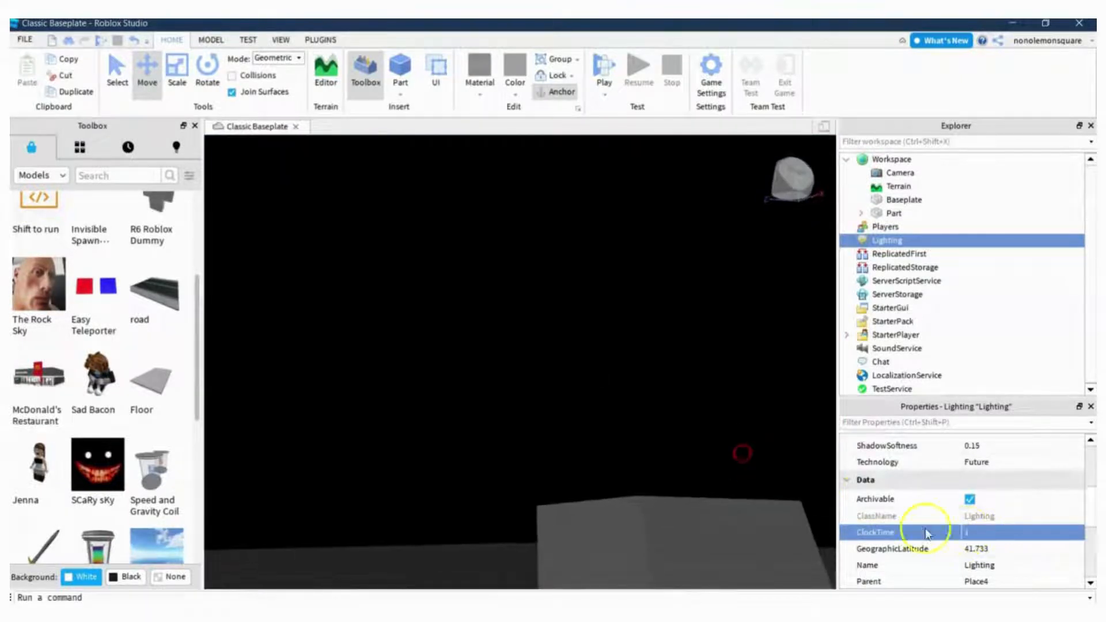
# Set the Lighting's ClockTime to 2, find the moon in the sky, and advance the time to 3.
pyautogui.click(972, 534)
pyautogui.write('2')
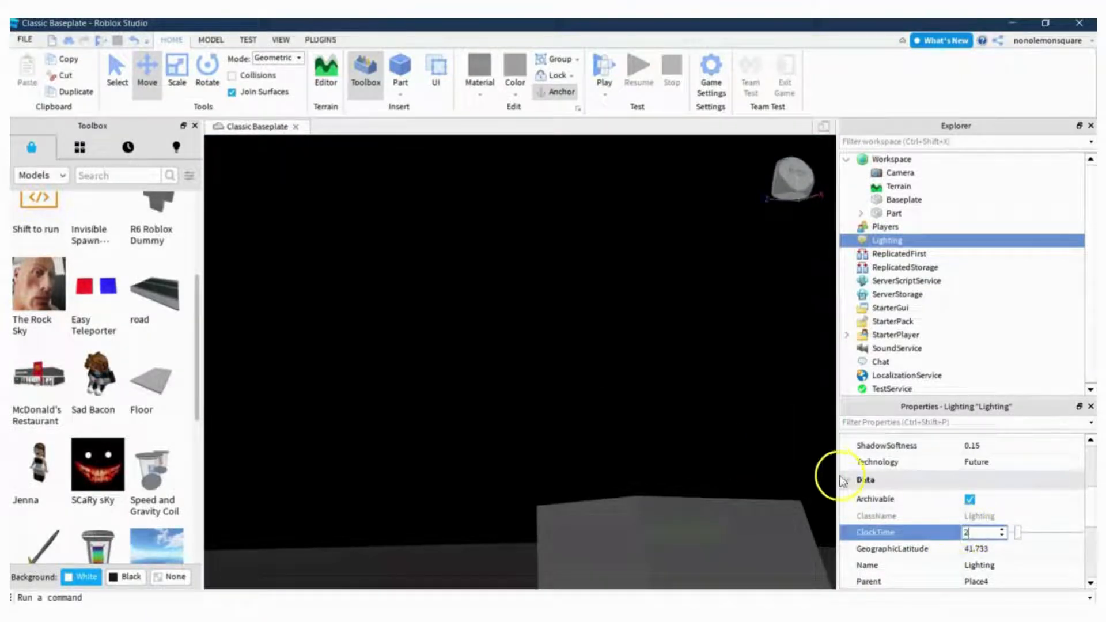
pyautogui.moveTo(709, 407); pyautogui.dragTo(704, 402, button='right')
pyautogui.click(972, 536)
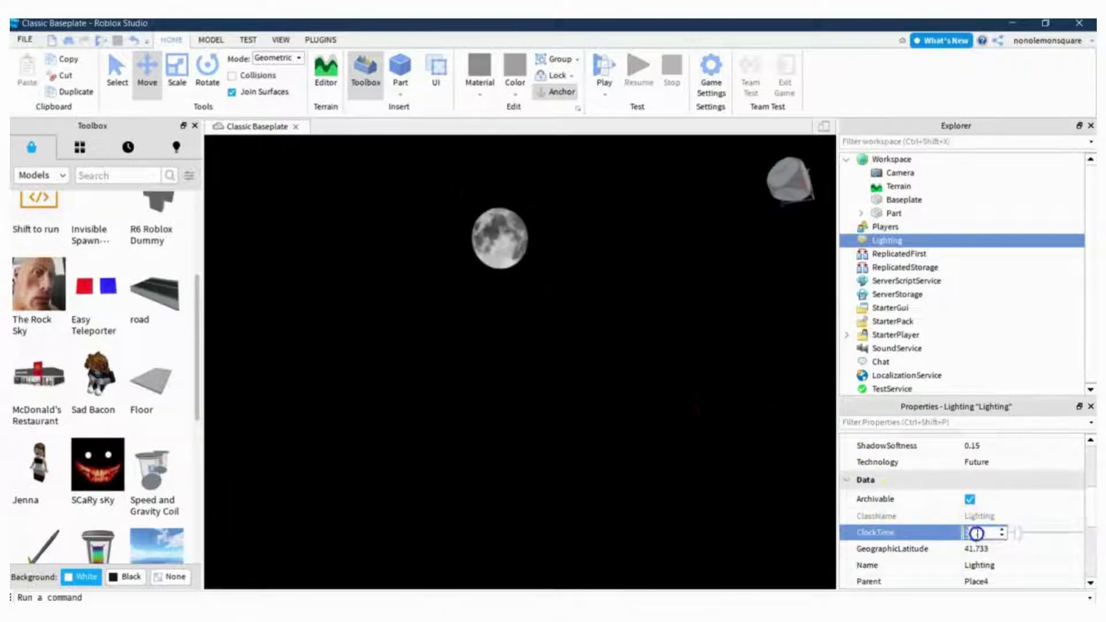
pyautogui.write('3')
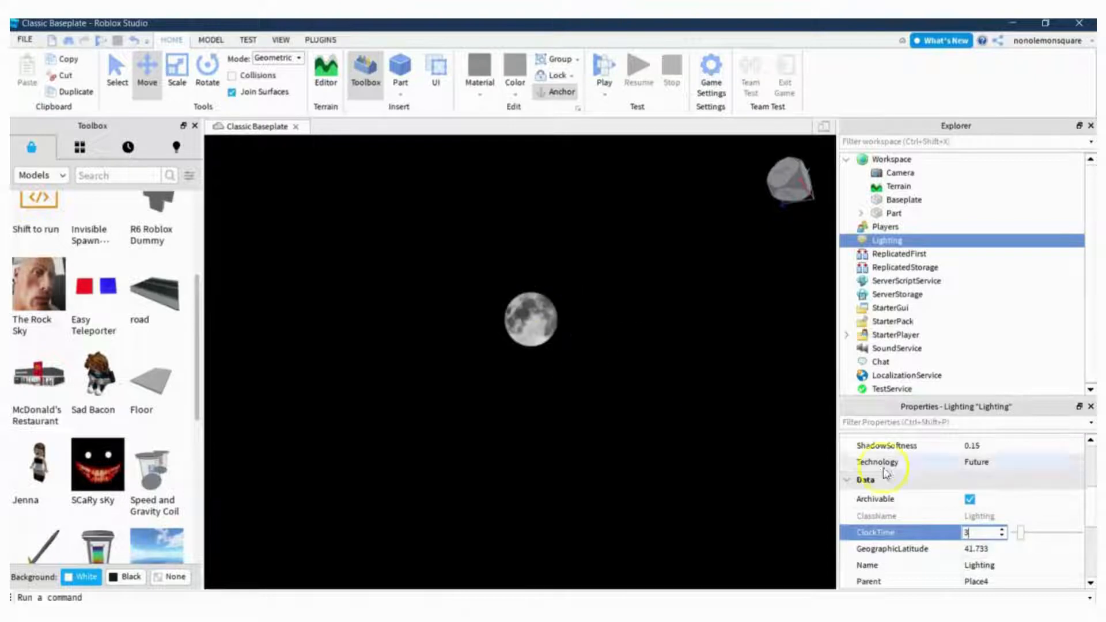
# Advance the Lighting's ClockTime to 4 and on to 5 while watching the moon's position.
pyautogui.scroll(1, 982, 518)
pyautogui.click(1006, 444)
pyautogui.scroll(1, 1032, 456)
pyautogui.scroll(-2, 997, 510)
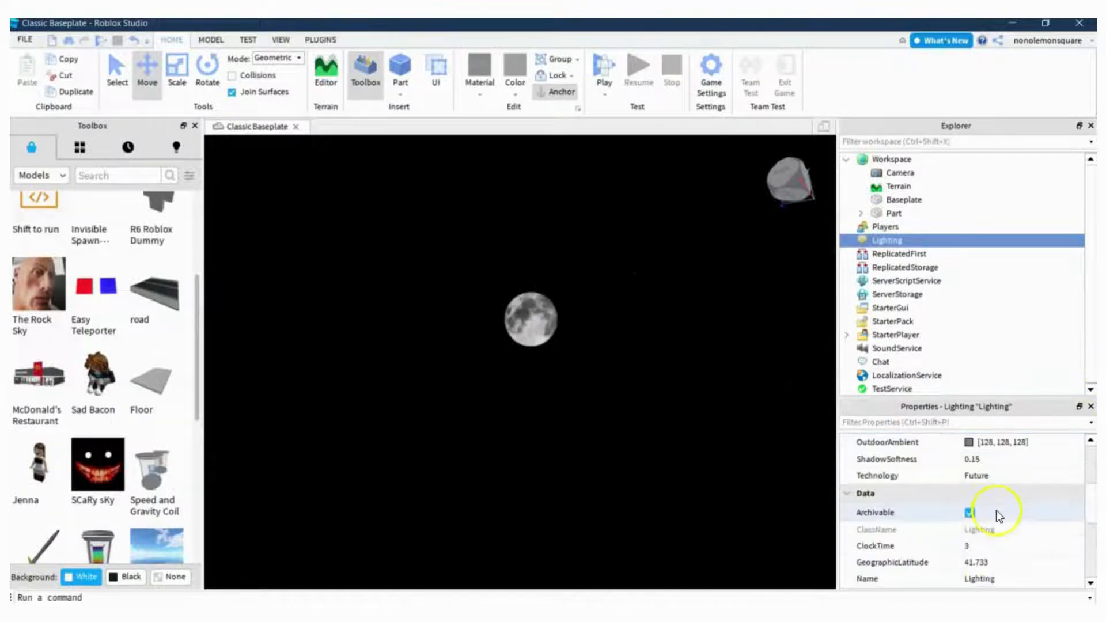
pyautogui.click(983, 546)
pyautogui.write('4')
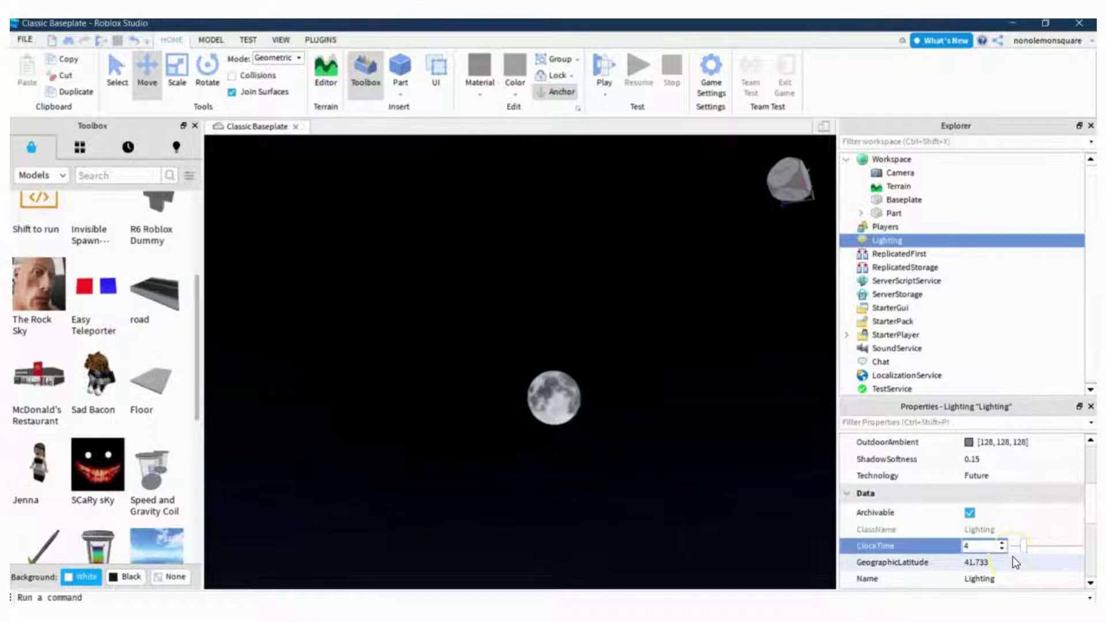
pyautogui.press('BackSpace')
pyautogui.write('5')
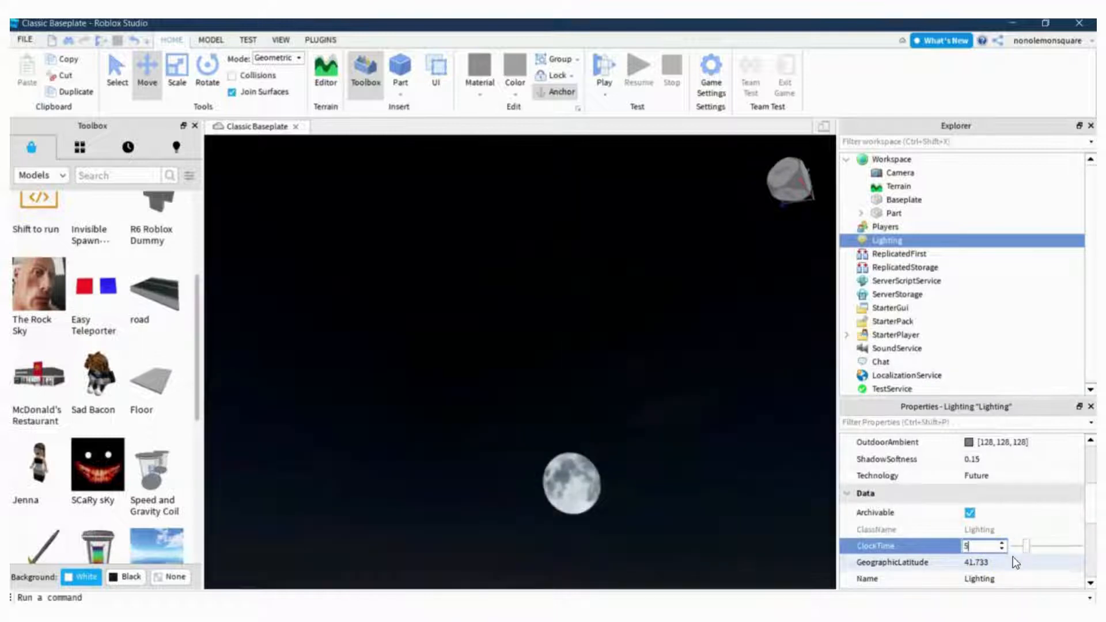
# Advance the Lighting's ClockTime to 6 and on to 7, inspecting the horizon for the moon and the sun.
pyautogui.click(980, 546)
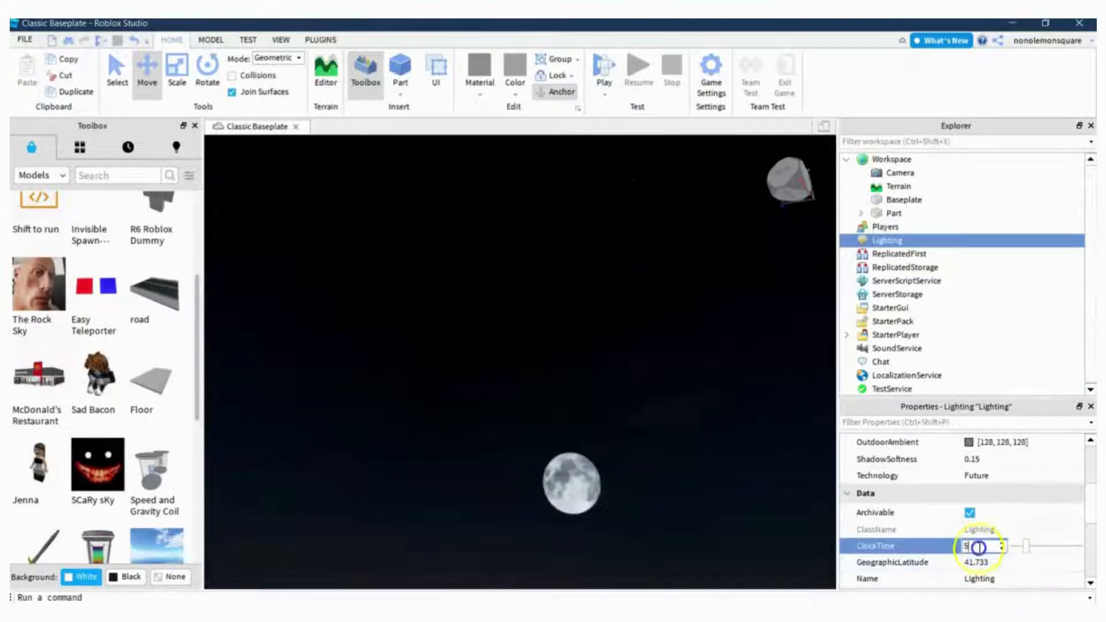
pyautogui.write('6')
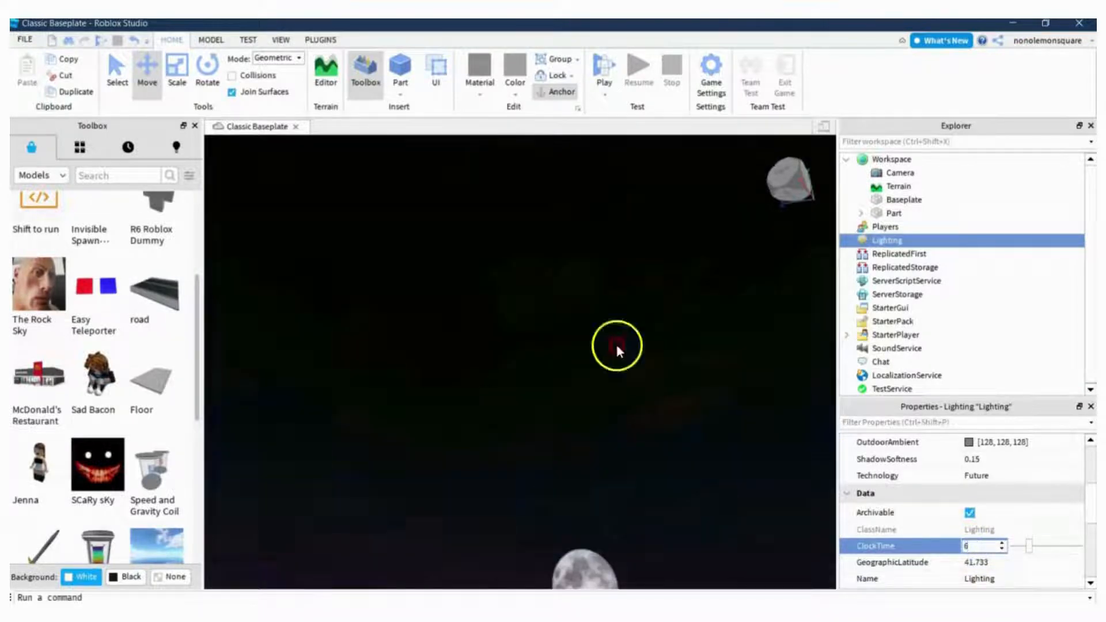
pyautogui.moveTo(616, 345); pyautogui.dragTo(769, 429, button='right')
pyautogui.click(983, 545)
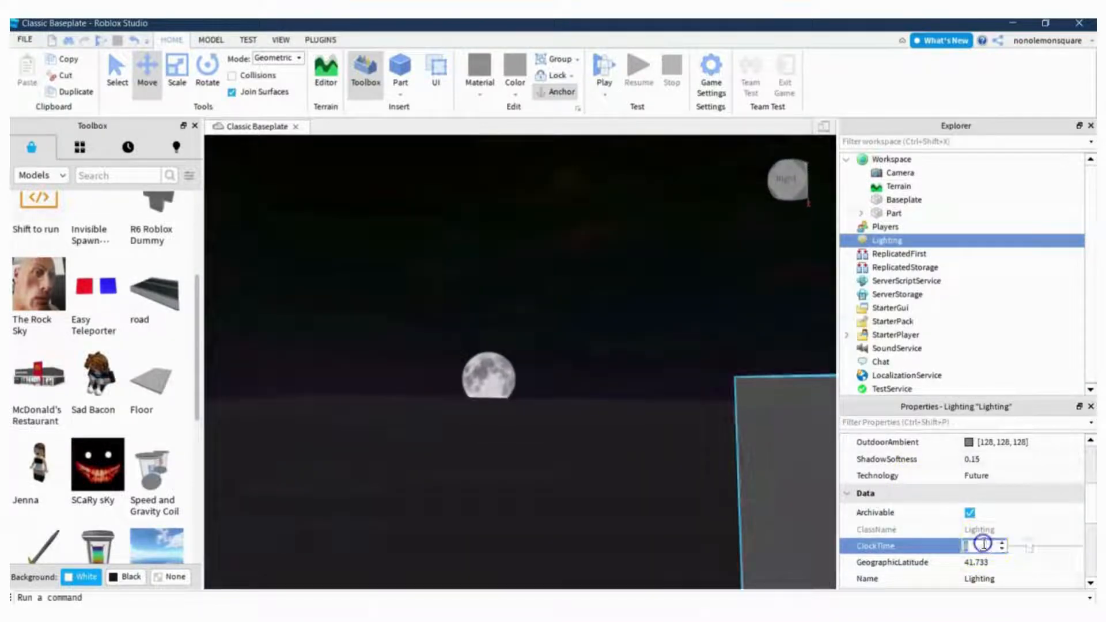
pyautogui.write('7')
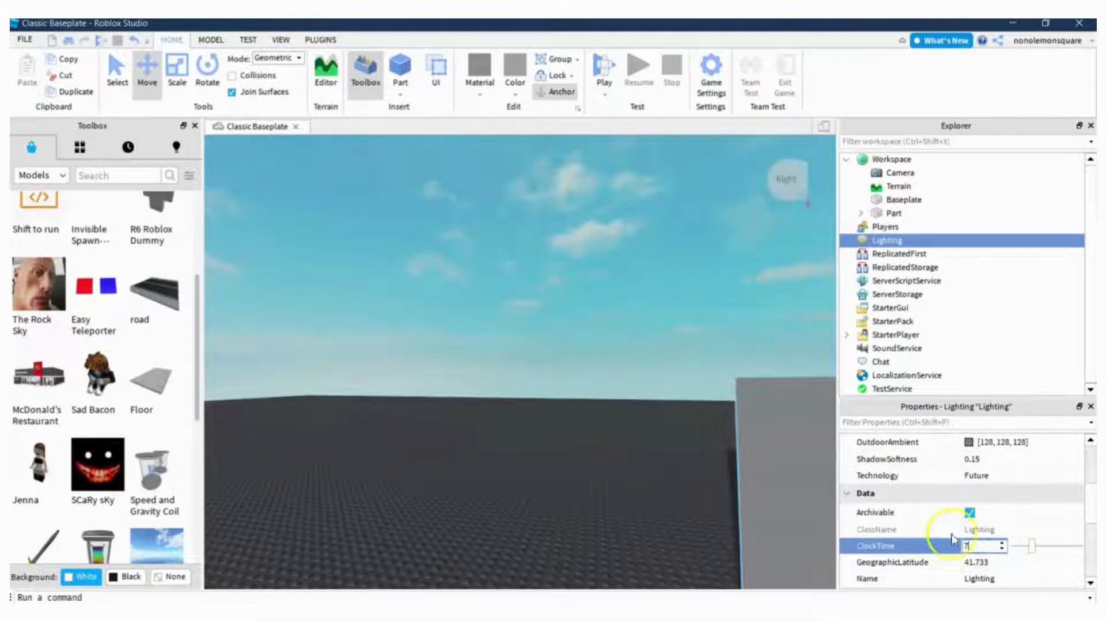
pyautogui.moveTo(672, 379); pyautogui.dragTo(672, 379, button='right')
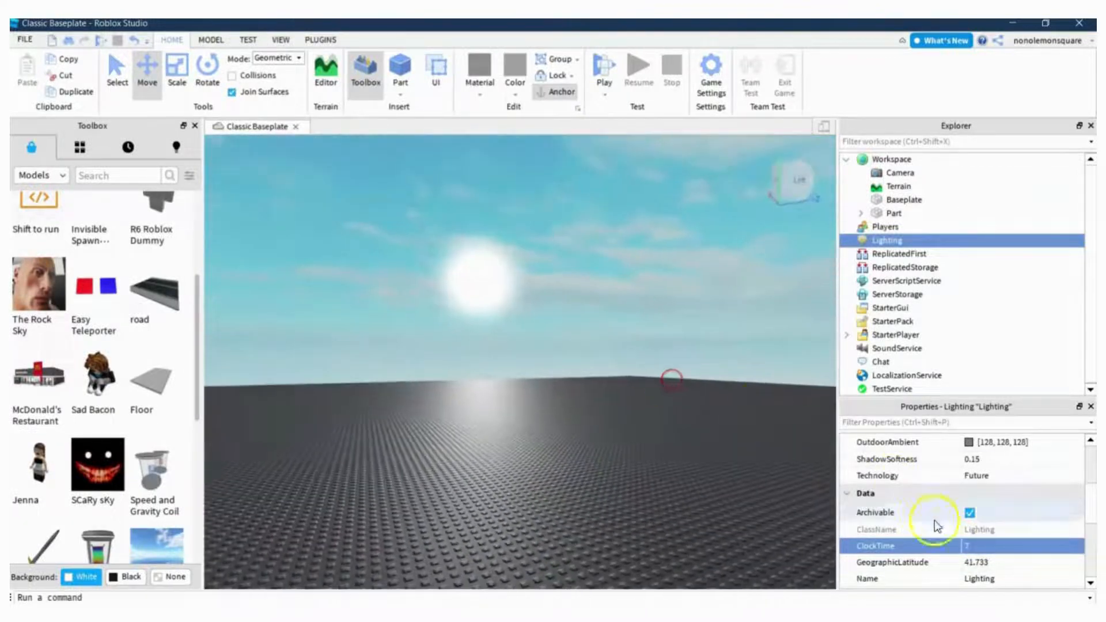
# Advance the Lighting's ClockTime to 8 and on to 9, and look up at the sun.
pyautogui.click(971, 544)
pyautogui.write('8')
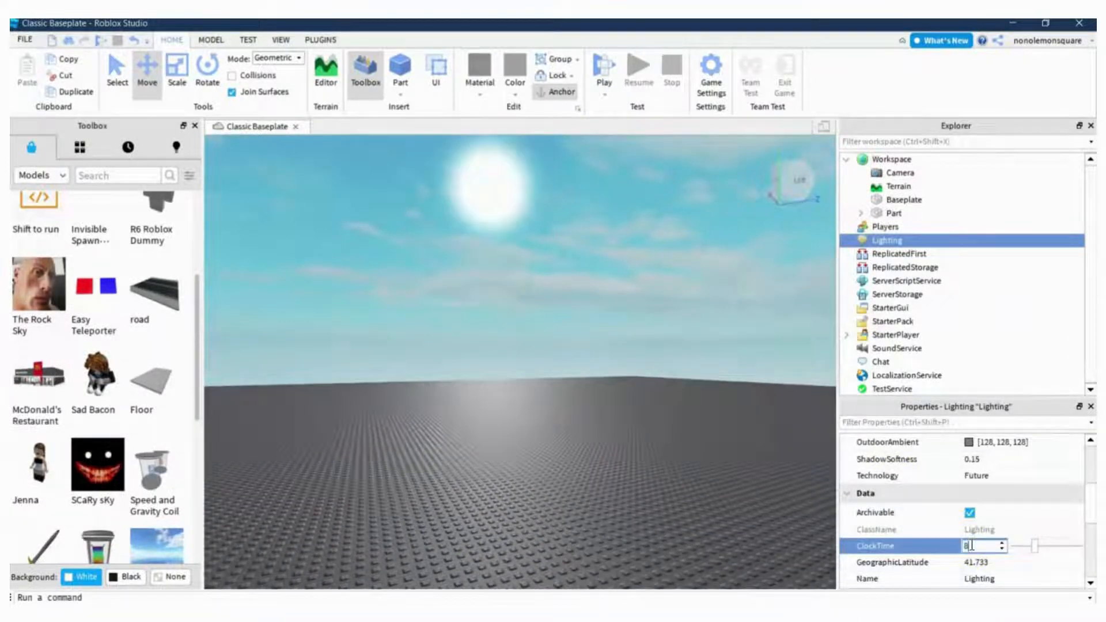
pyautogui.doubleClick(974, 544)
pyautogui.write('9')
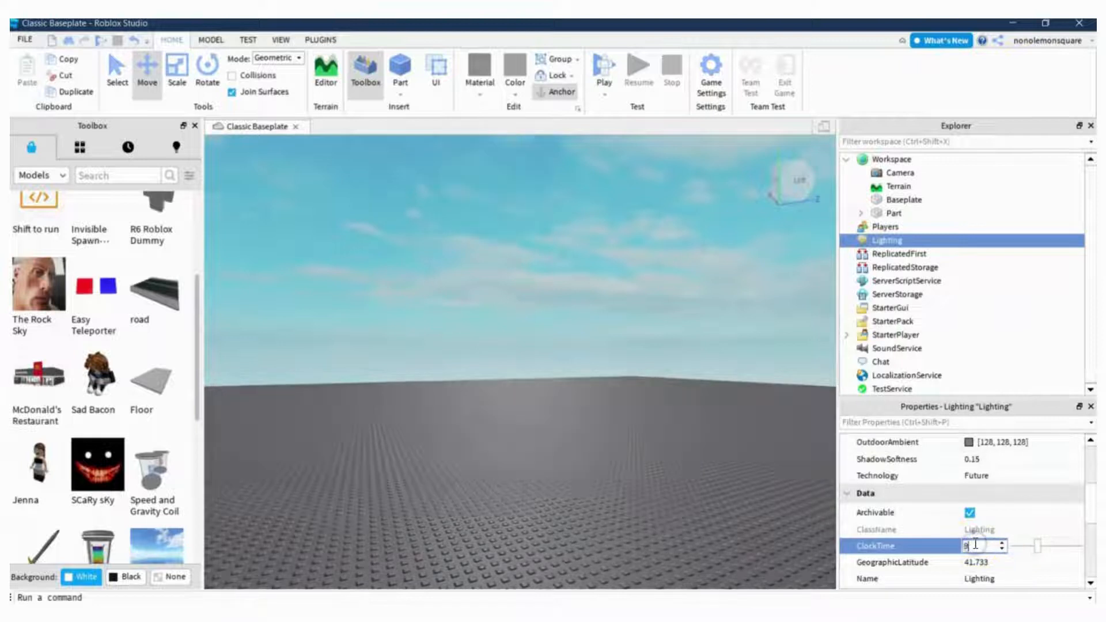
pyautogui.moveTo(646, 393); pyautogui.dragTo(645, 392, button='right')
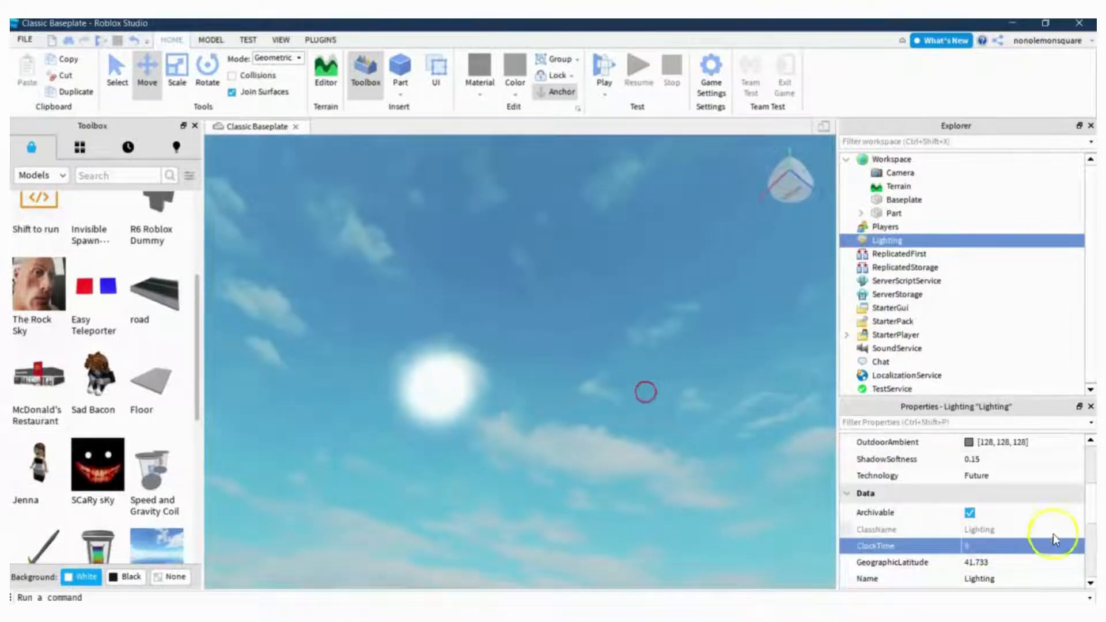
# Advance the Lighting's ClockTime to 10, 11 and on to 12 while watching the sun move across the sky.
pyautogui.click(990, 548)
pyautogui.write('10')
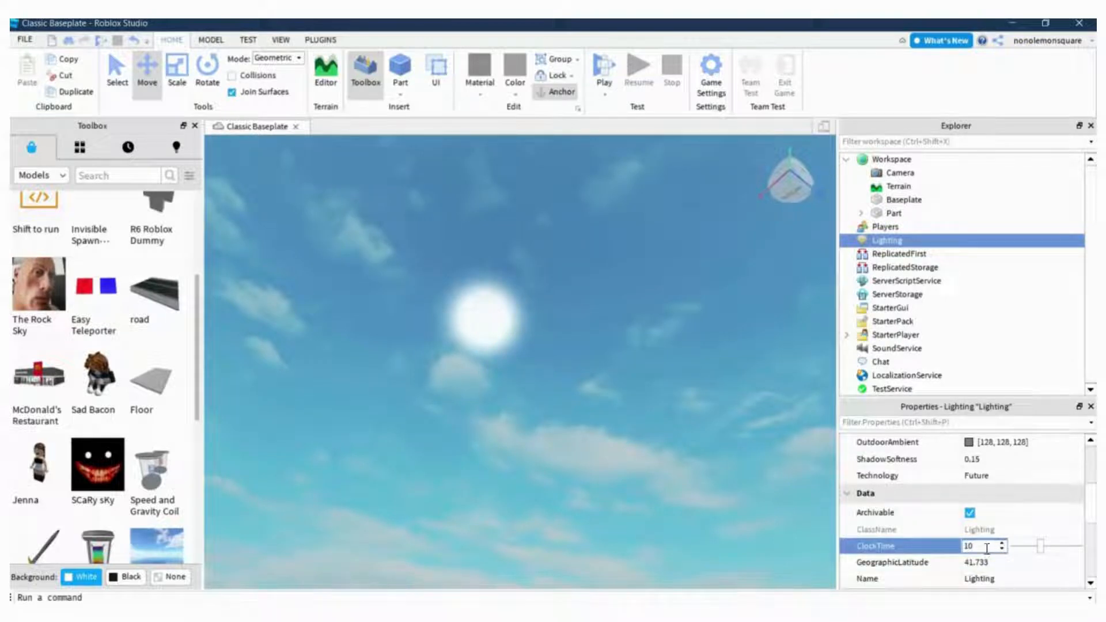
pyautogui.press('BackSpace')
pyautogui.write('1')
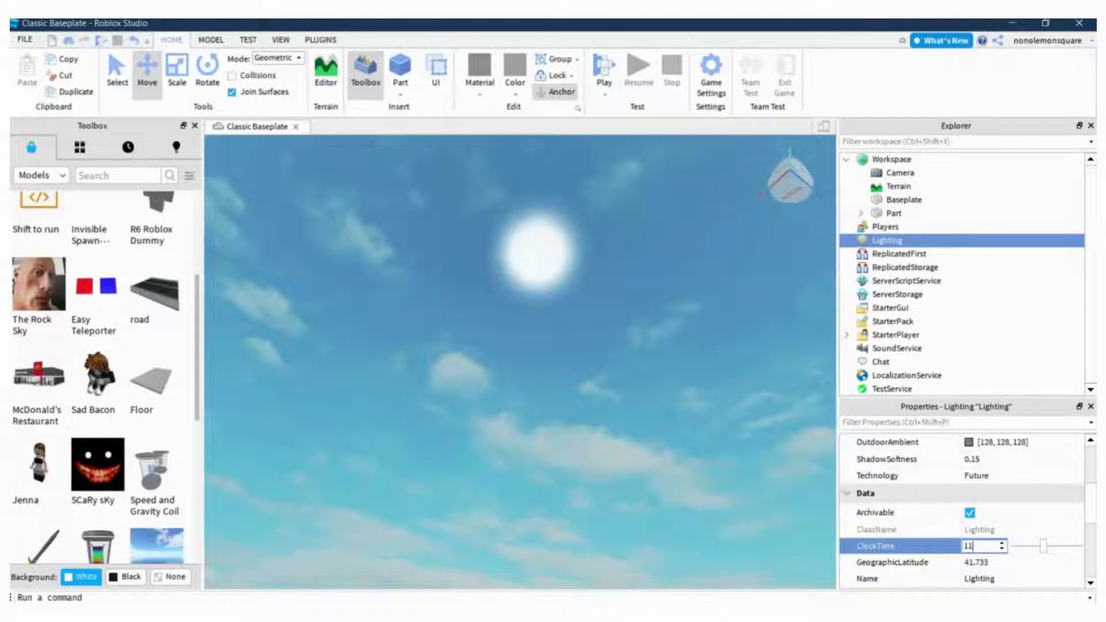
pyautogui.press('BackSpace')
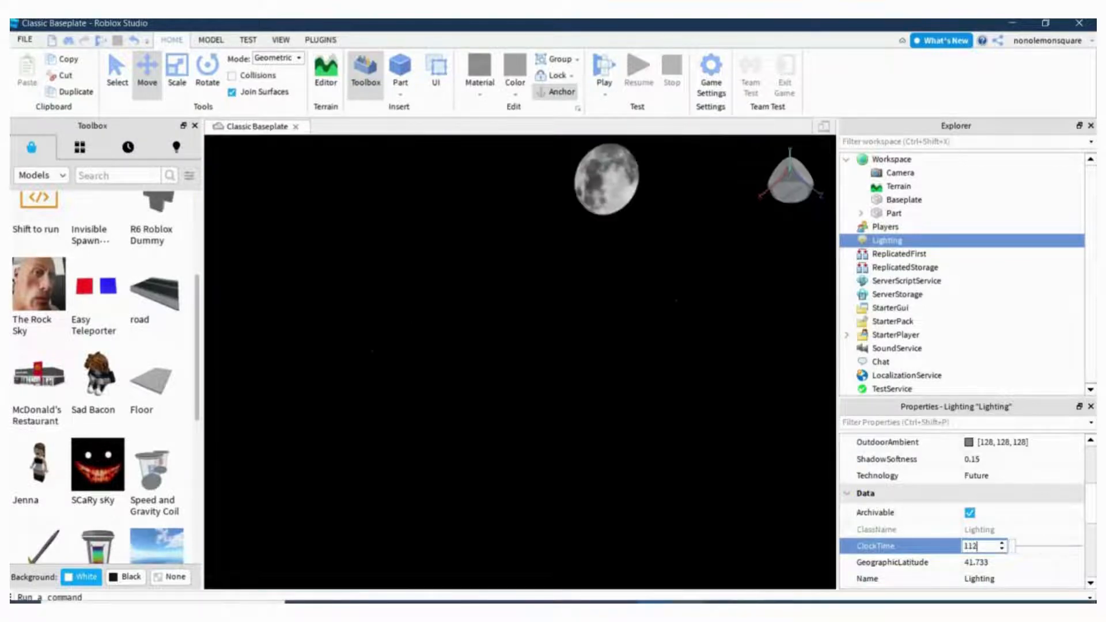
pyautogui.write('2')
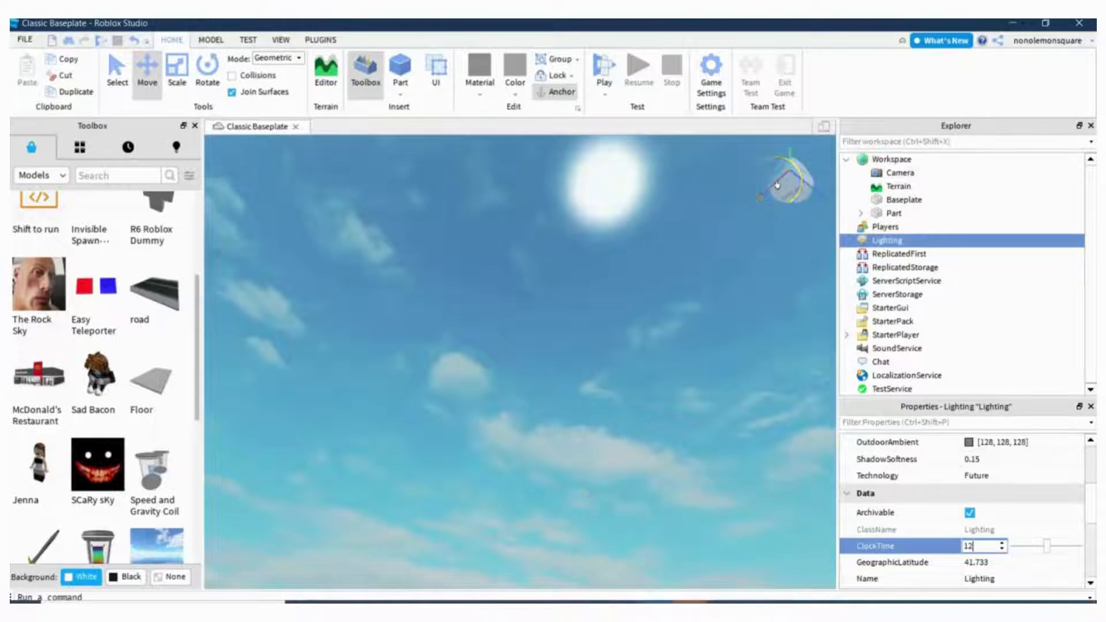
# Add a Sky object to the Lighting service.
pyautogui.click(328, 322)
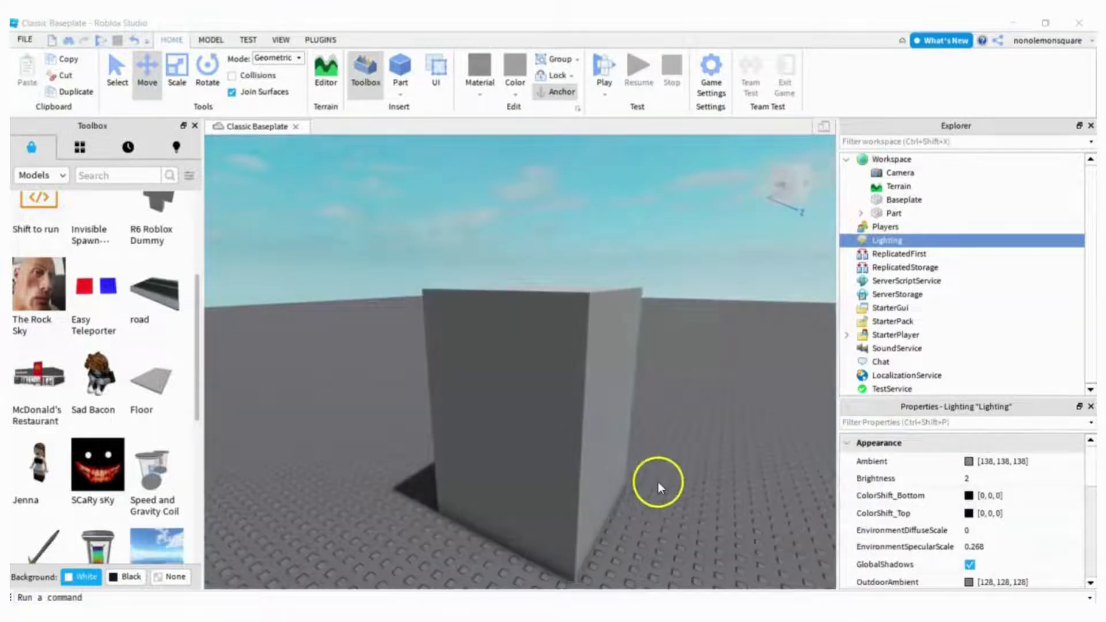
pyautogui.moveTo(685, 494); pyautogui.dragTo(692, 497, button='right')
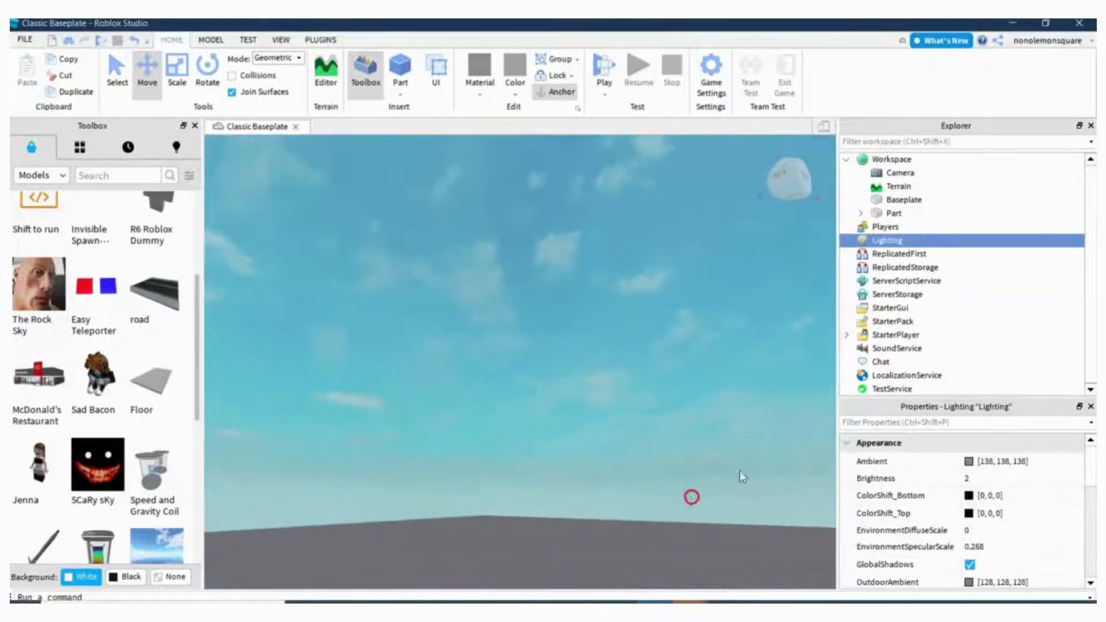
pyautogui.click(912, 241)
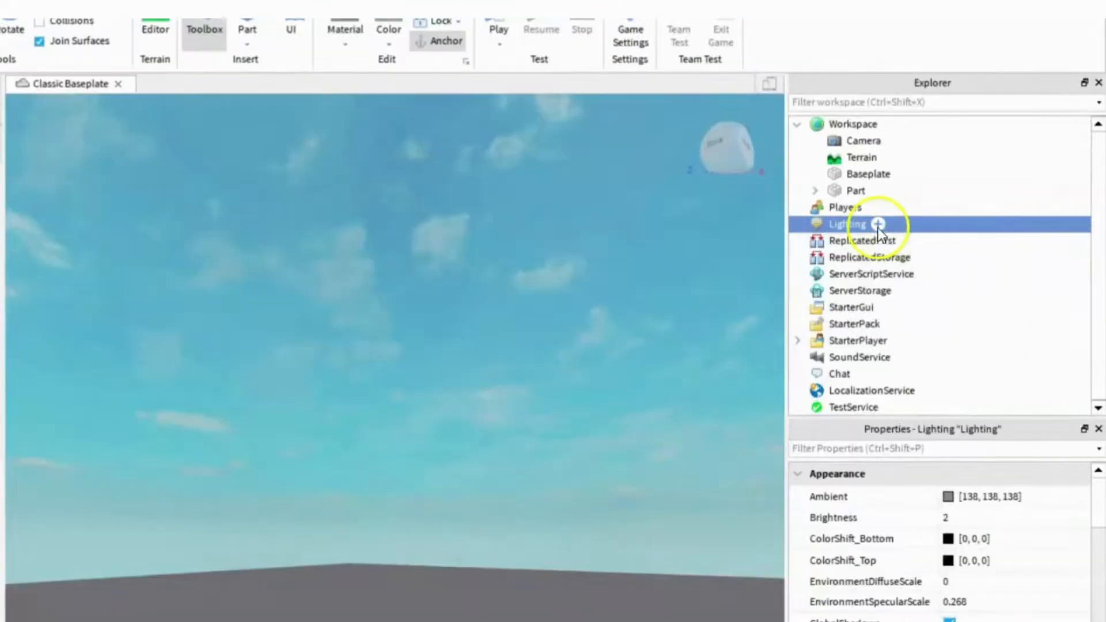
pyautogui.click(878, 224)
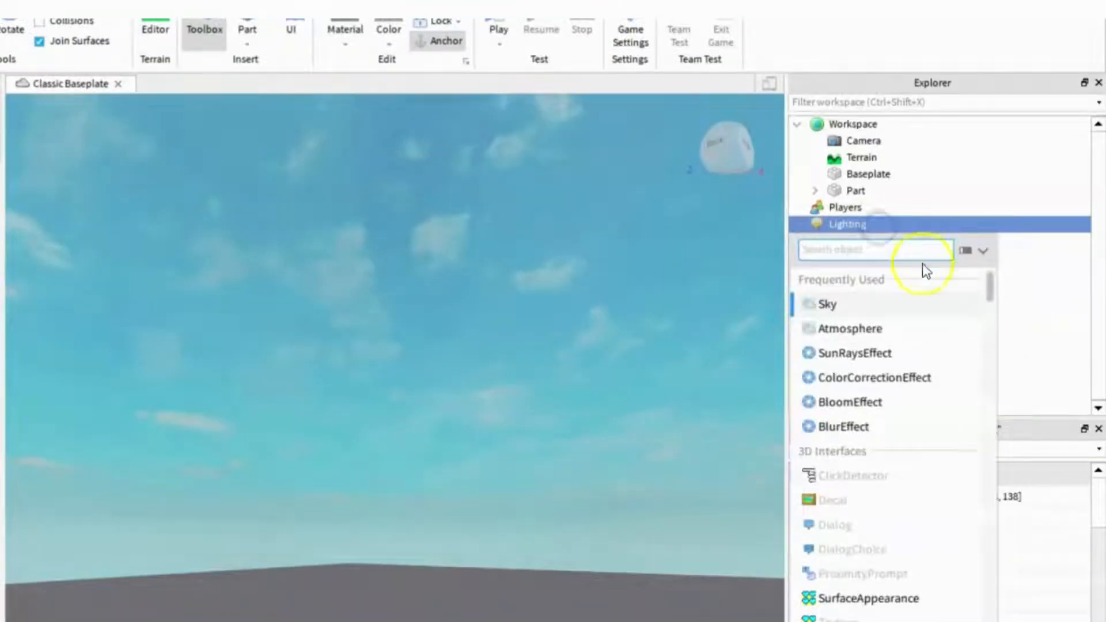
pyautogui.click(834, 307)
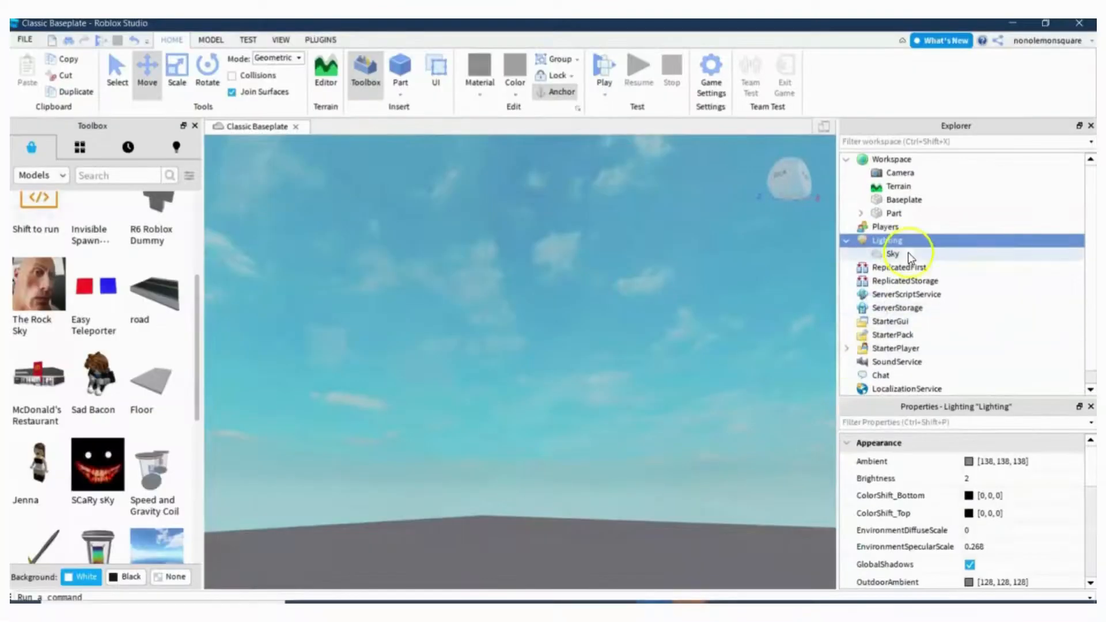
# Turn the Sky's CelestialBodiesShown off and back on while looking up at the sun.
pyautogui.click(890, 254)
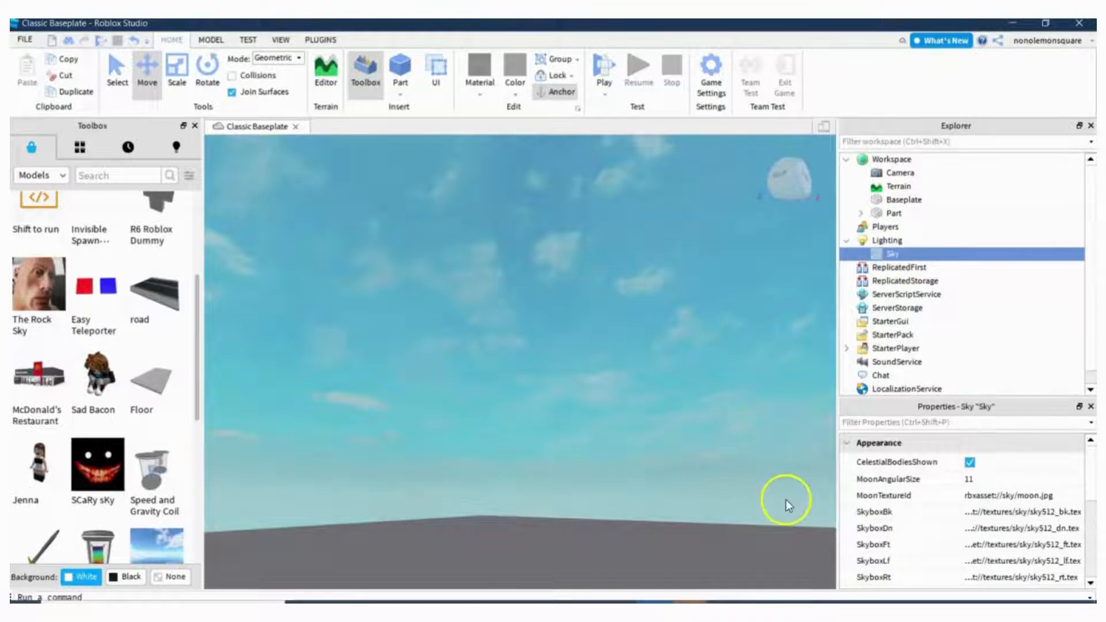
pyautogui.moveTo(607, 410); pyautogui.dragTo(605, 412, button='right')
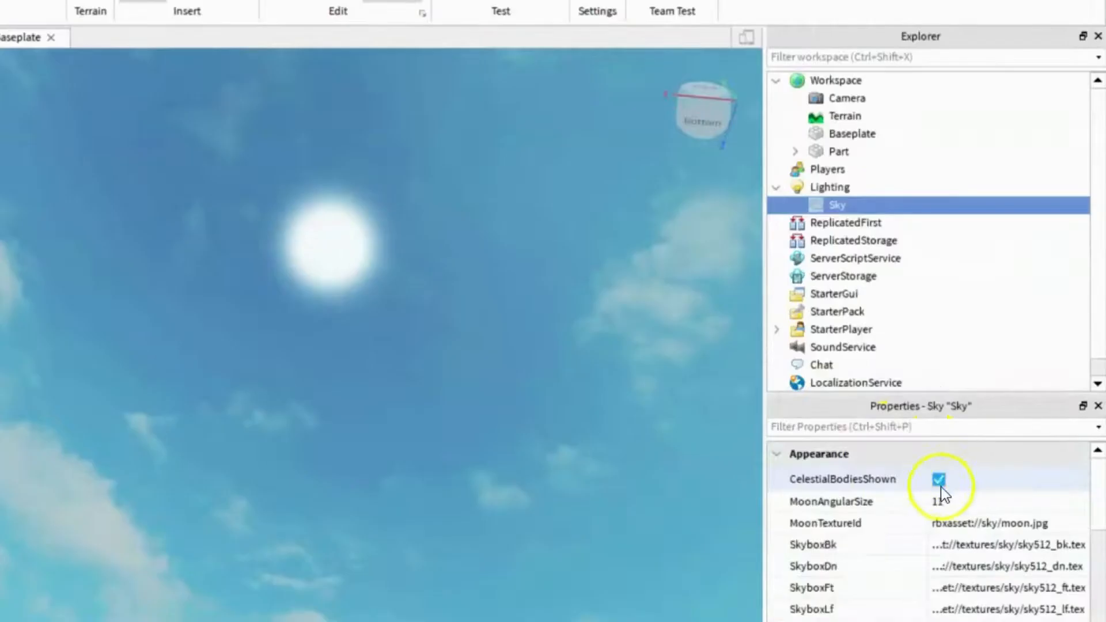
pyautogui.click(939, 480)
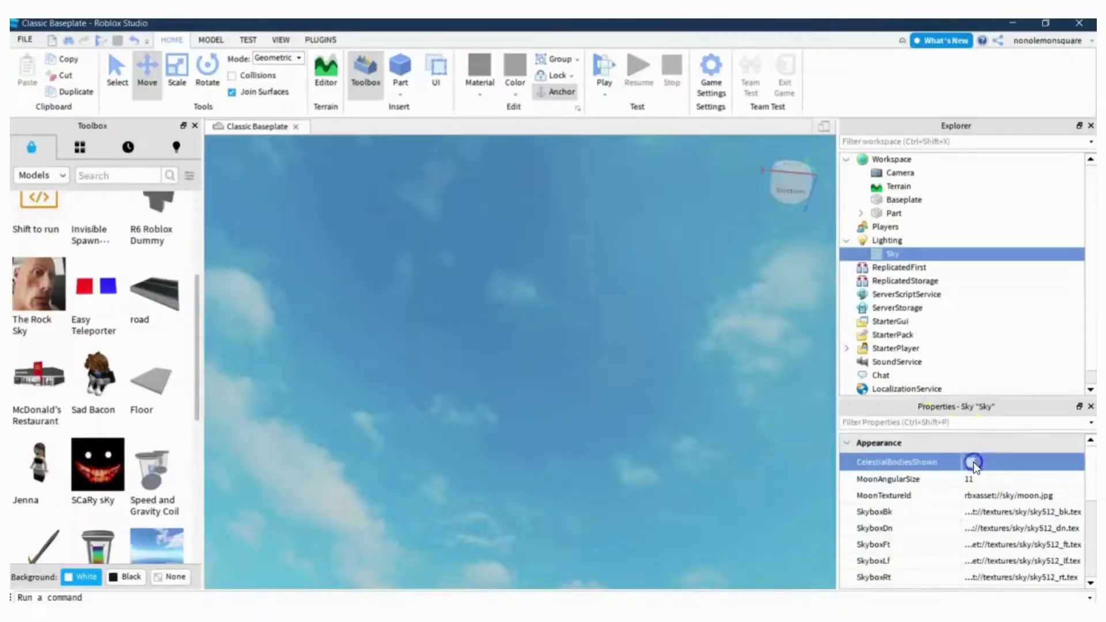
pyautogui.click(972, 462)
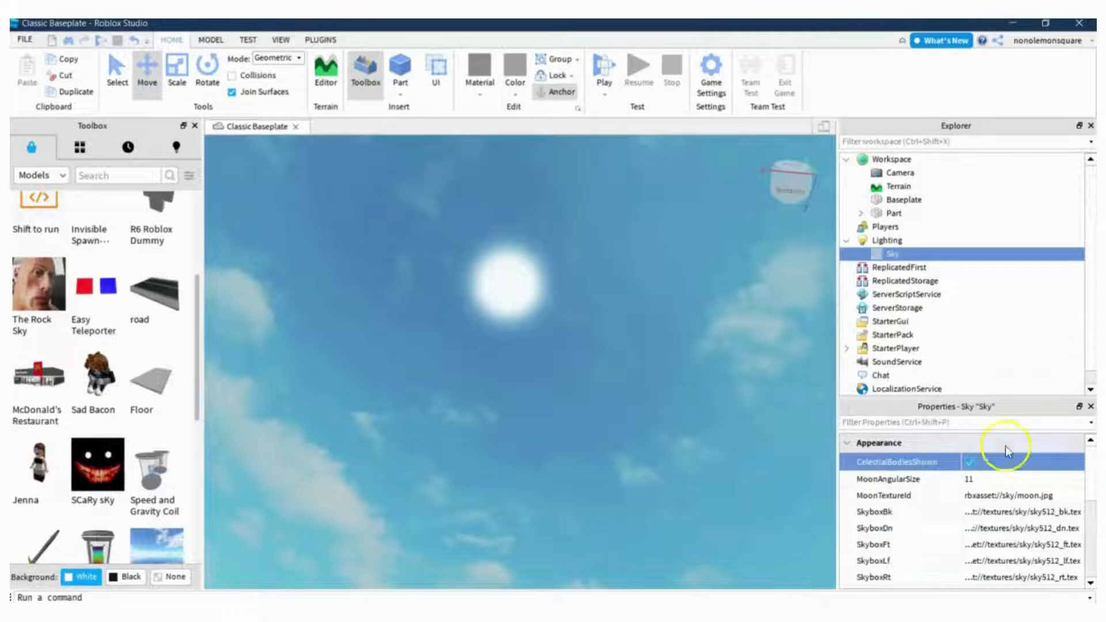
# Set the Lighting's ClockTime to 1 and bring the moon near the center of the view.
pyautogui.click(887, 240)
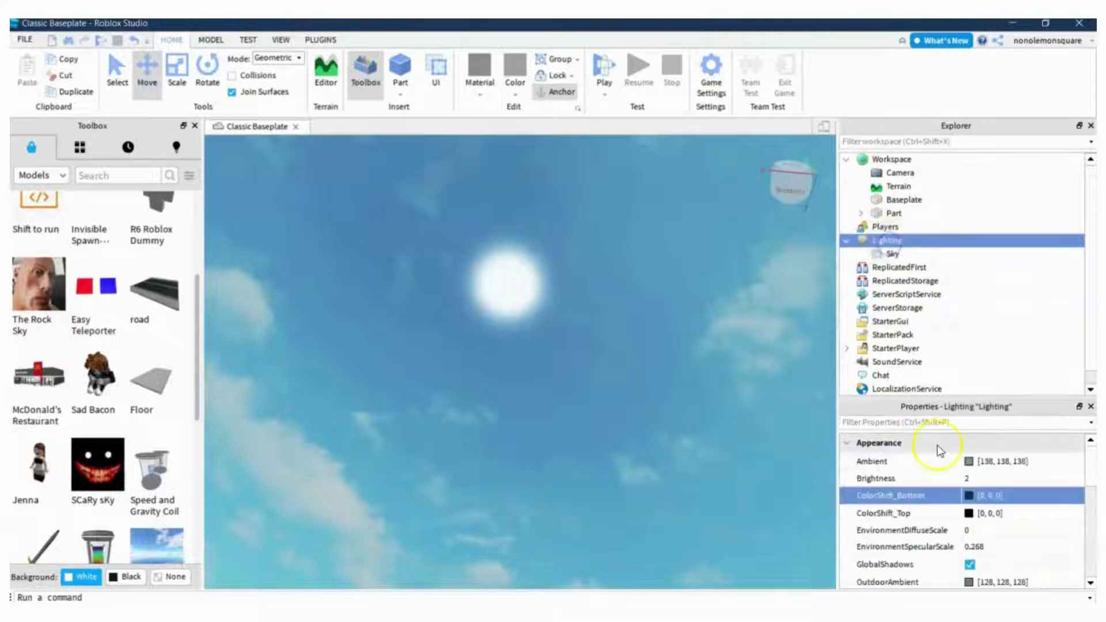
pyautogui.scroll(-2, 962, 484)
pyautogui.scroll(-2, 988, 524)
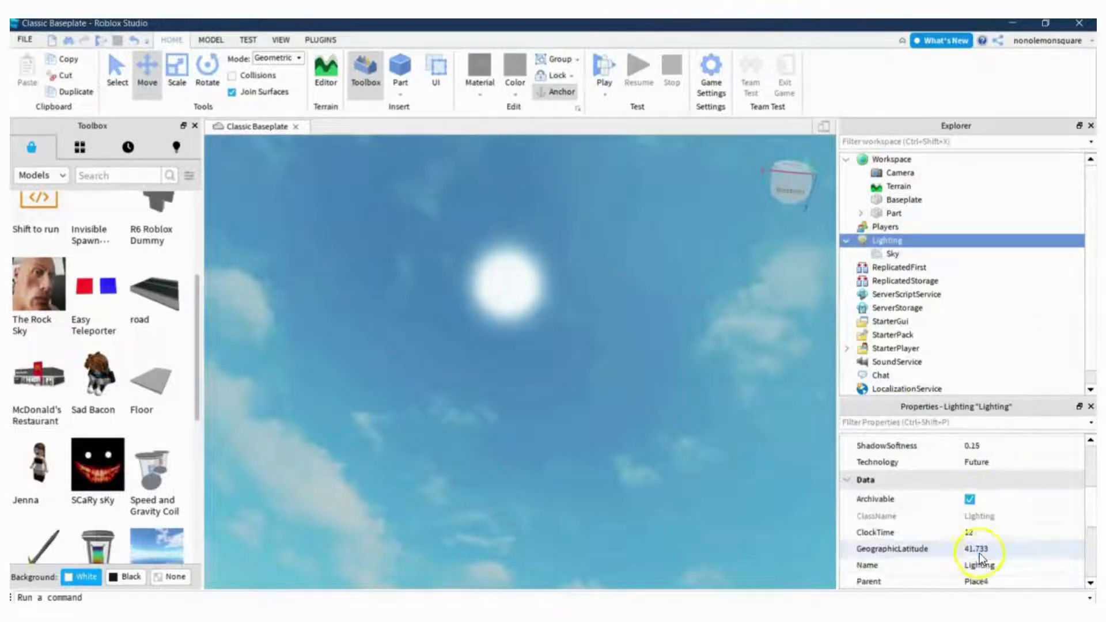
pyautogui.click(982, 530)
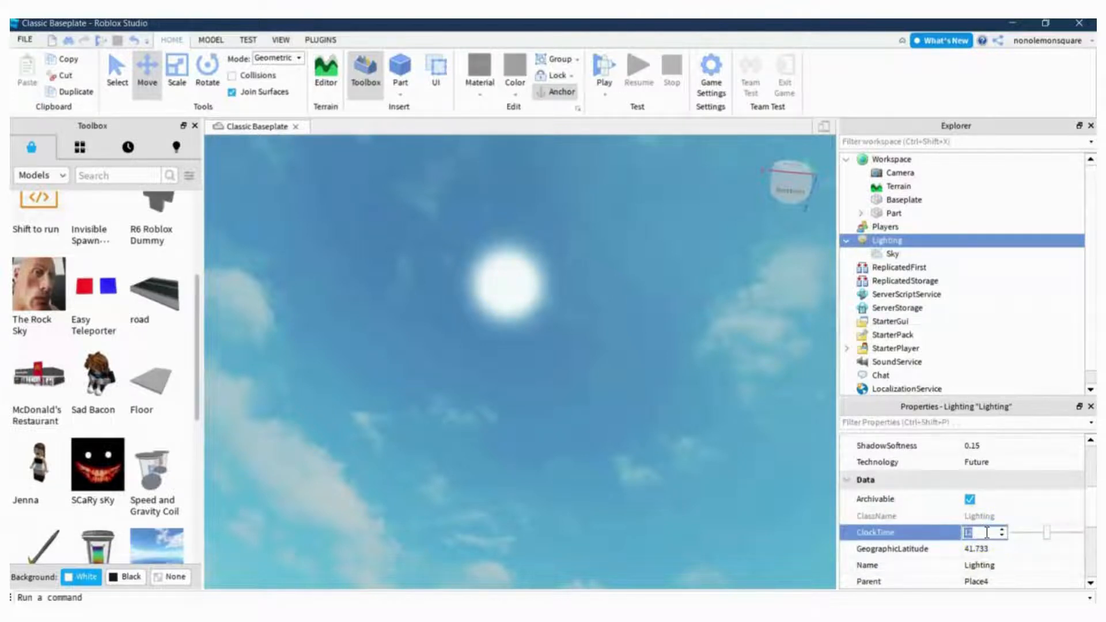
pyautogui.write('19')
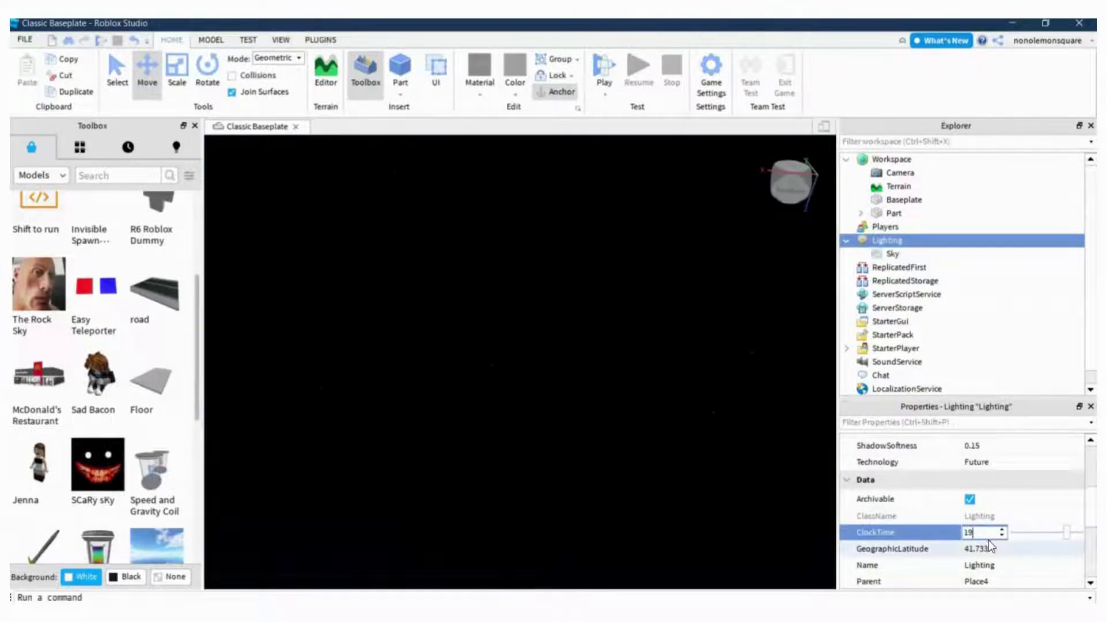
pyautogui.press('BackSpace')
pyautogui.click(700, 431)
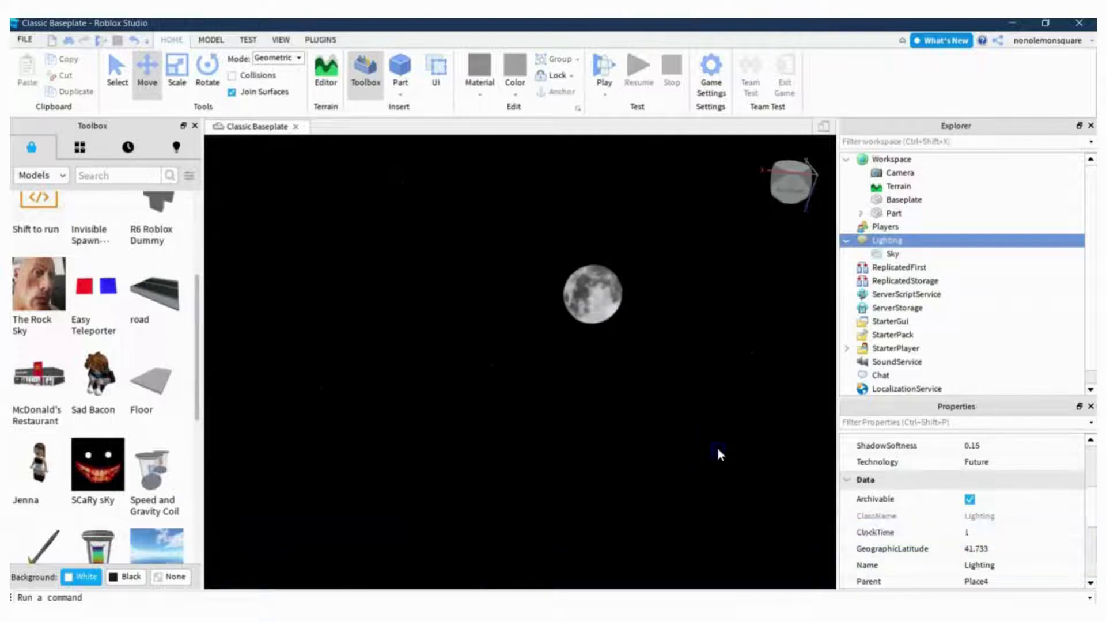
pyautogui.moveTo(662, 374); pyautogui.dragTo(675, 385, button='right')
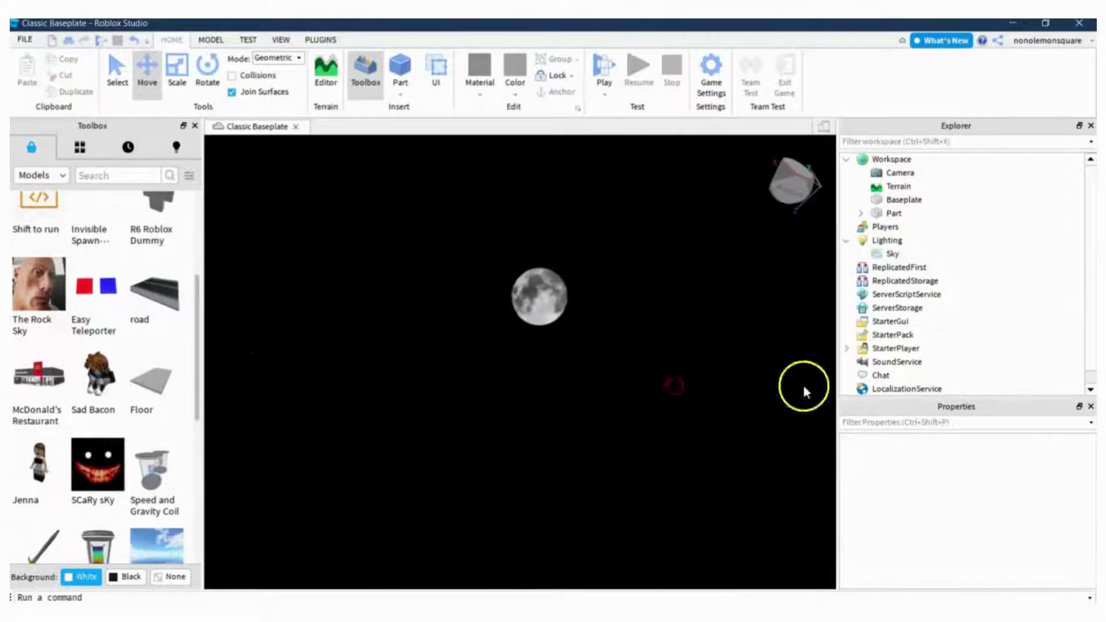
# Set the Sky's MoonAngularSize to 50 and reduce it to 30 to compare the moon's size.
pyautogui.click(892, 255)
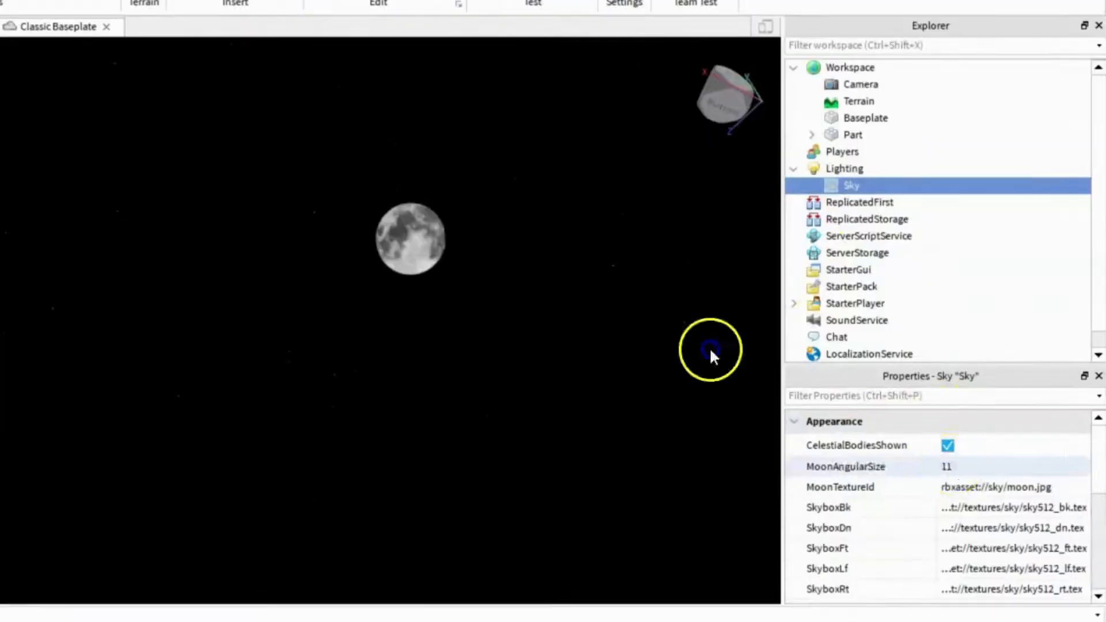
pyautogui.click(946, 467)
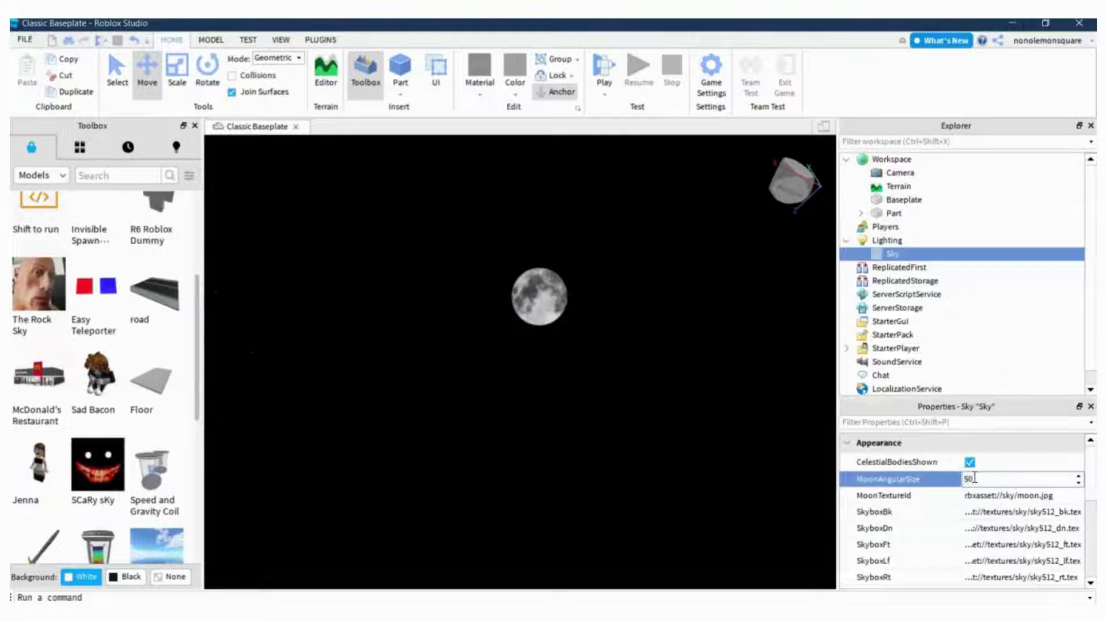
pyautogui.press('Return')
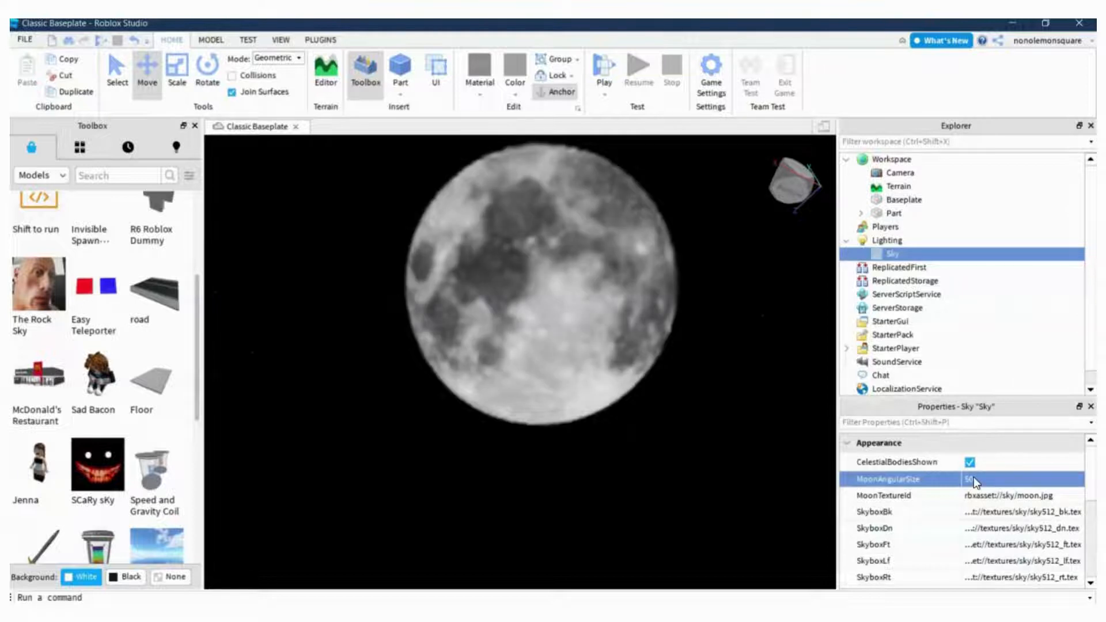
pyautogui.click(973, 480)
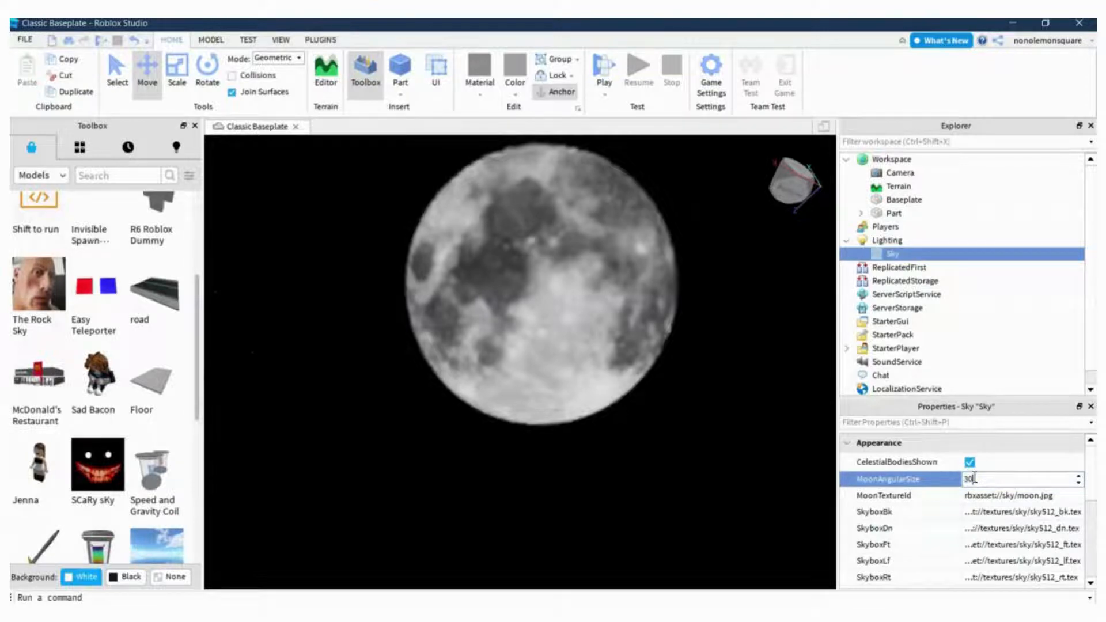
pyautogui.press('Return')
# Try the smallest moon sizes by setting the Sky's MoonAngularSize to 1 and on to 0.
pyautogui.click(974, 481)
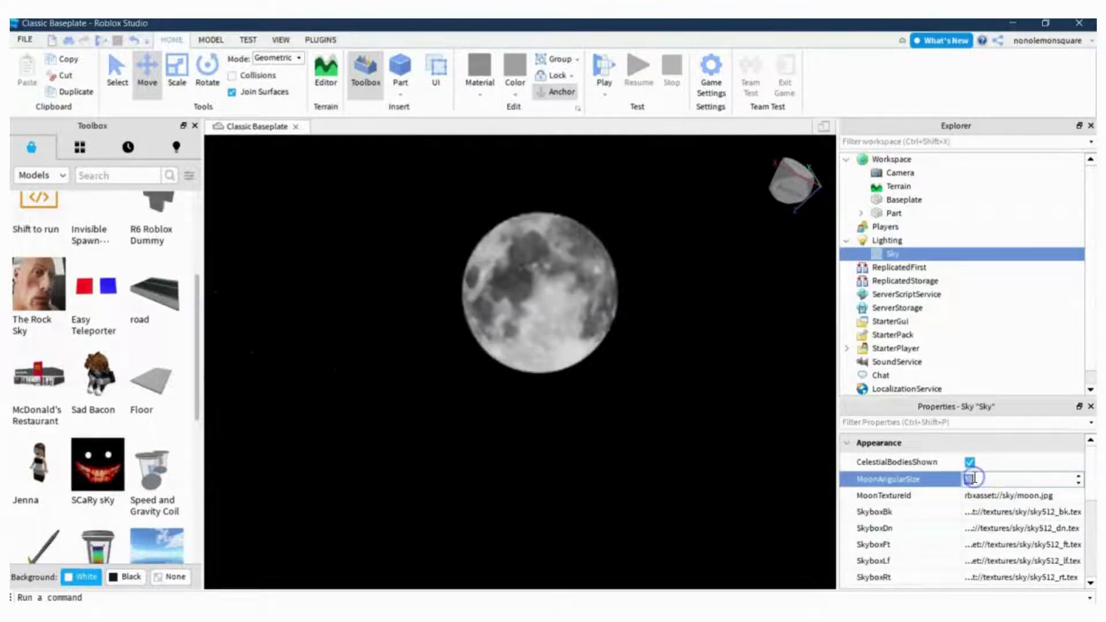
pyautogui.write('1')
pyautogui.press('Return')
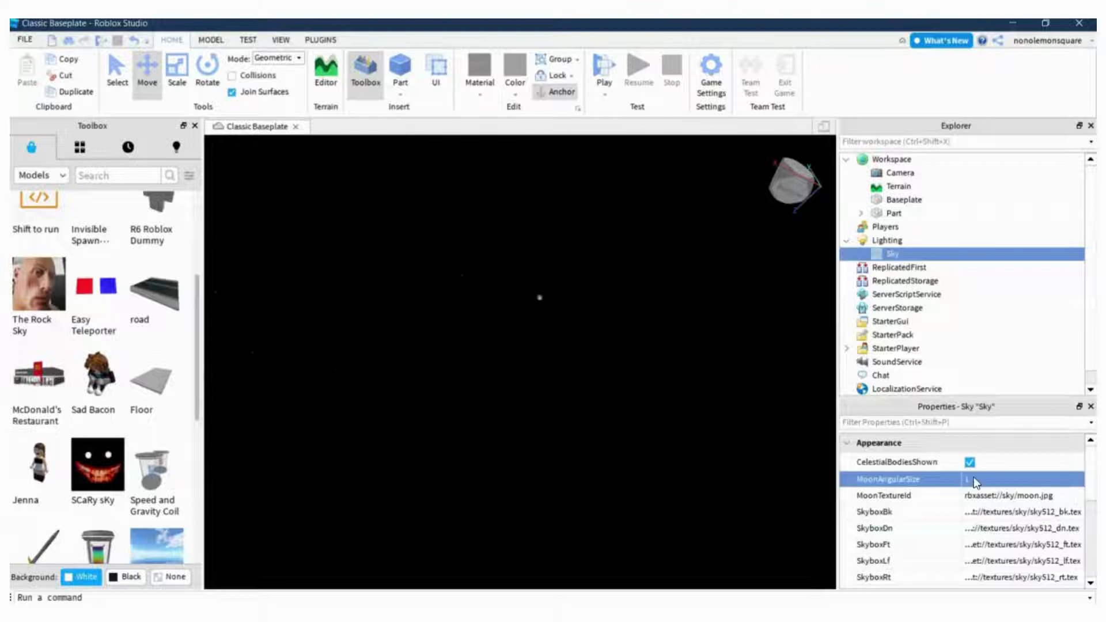
pyautogui.click(974, 481)
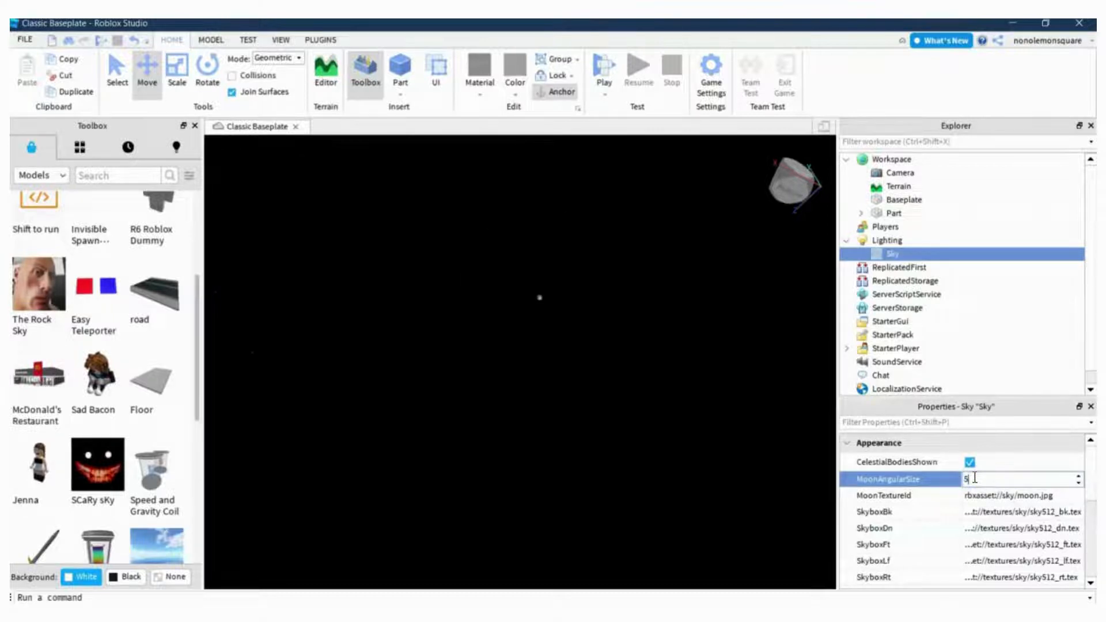
pyautogui.press('Return')
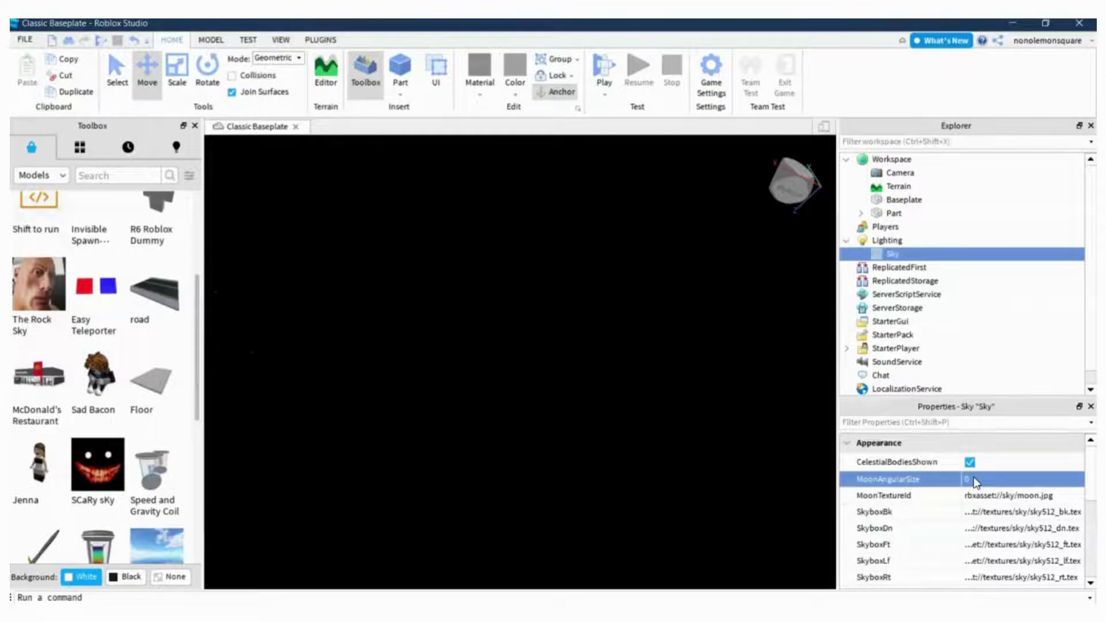
# Enlarge the moon again by setting the Sky's MoonAngularSize to 30 and on to 60, and look at it.
pyautogui.click(974, 482)
pyautogui.write('9')
pyautogui.press('Return')
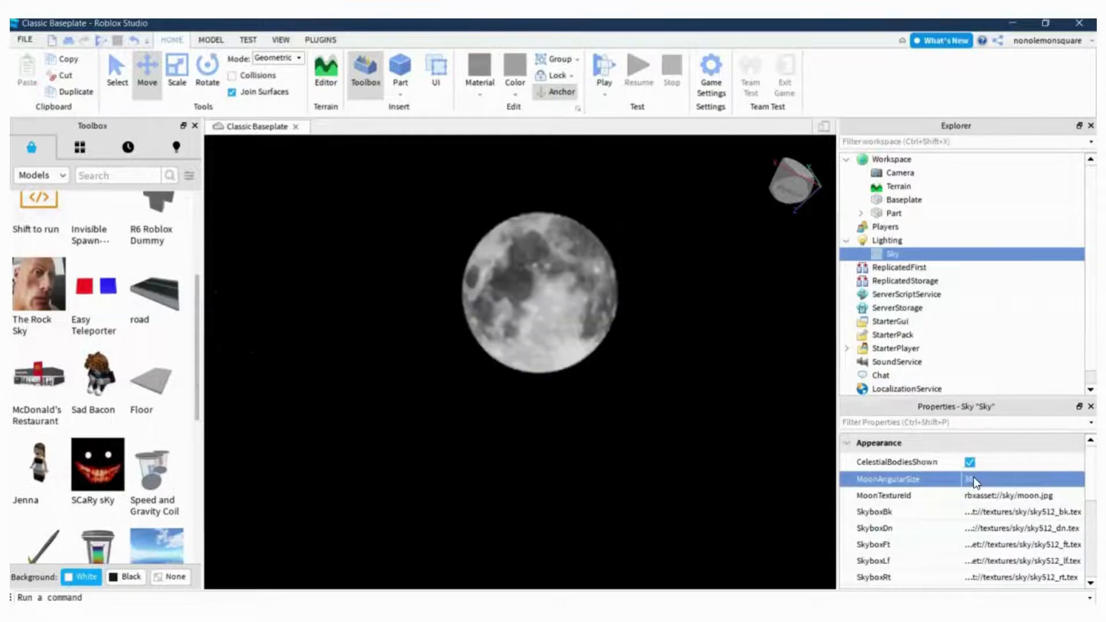
pyautogui.click(976, 479)
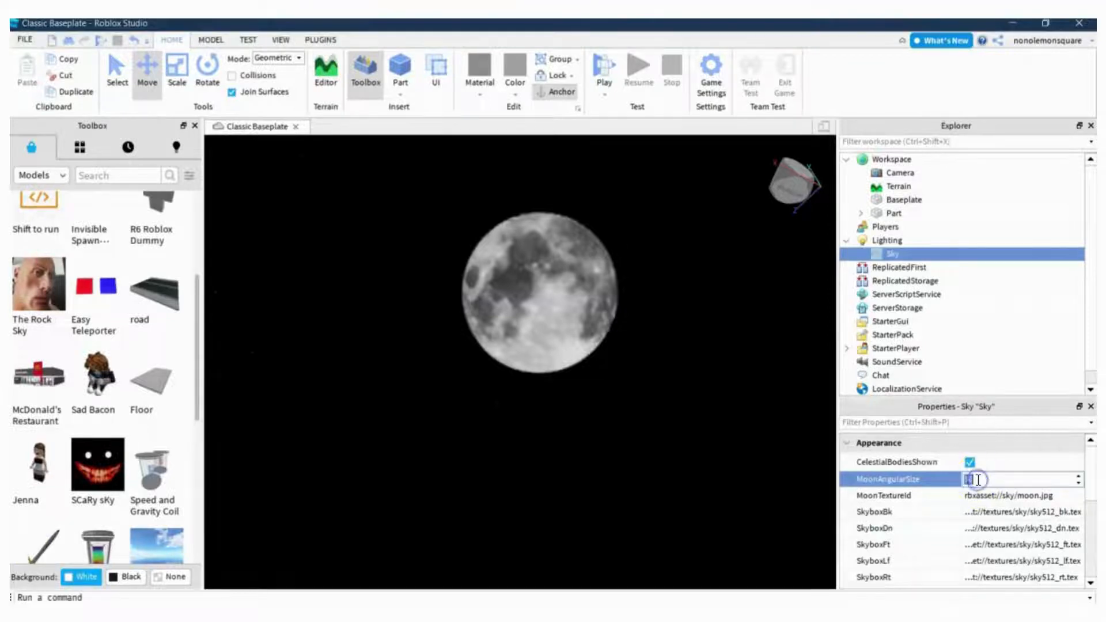
pyautogui.write('60')
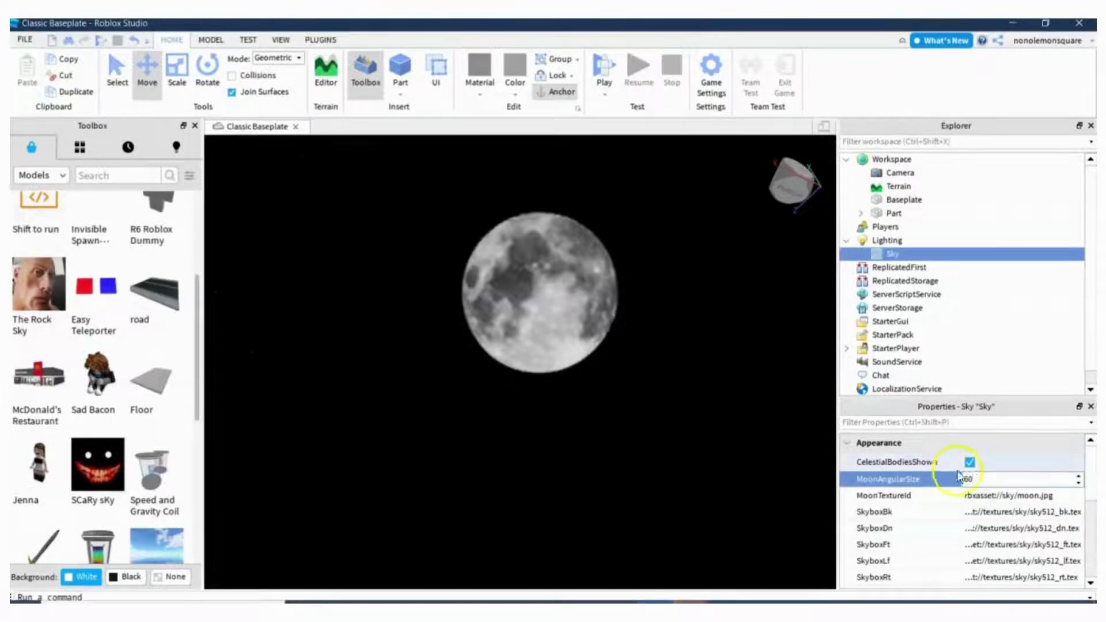
pyautogui.press('Return')
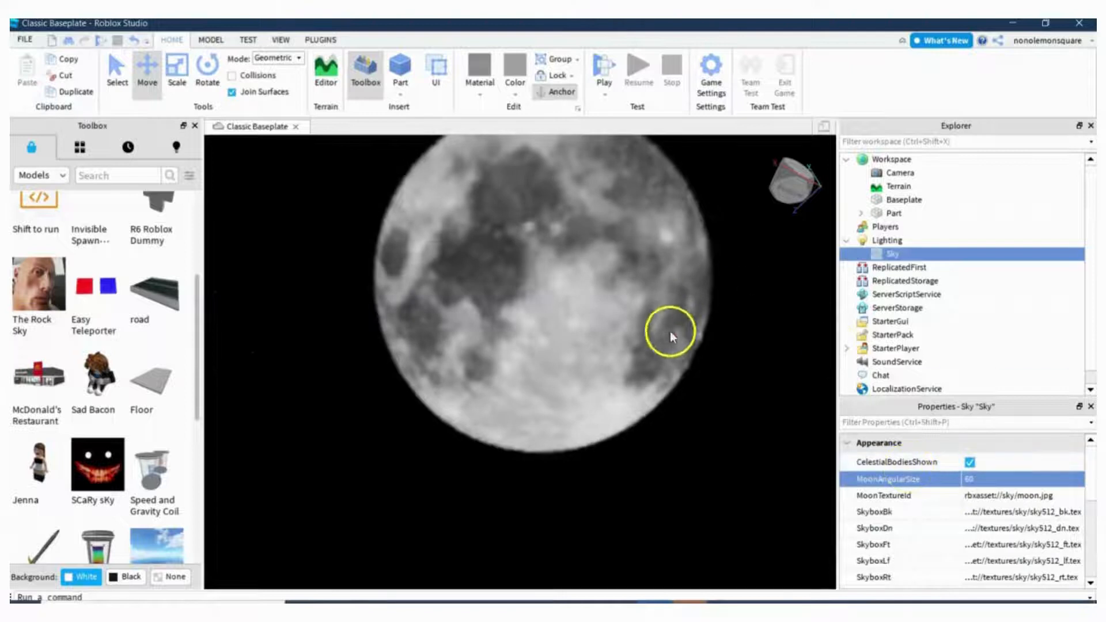
pyautogui.moveTo(669, 331); pyautogui.dragTo(668, 334, button='right')
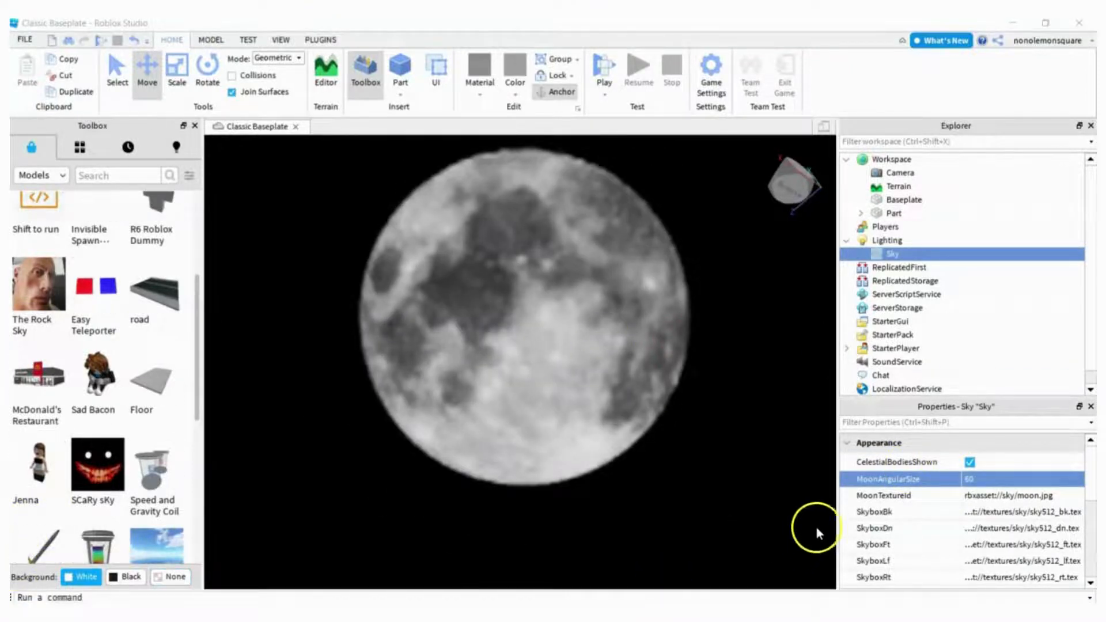
# Go through the Sky's skybox texture properties SkyboxDn, SkyboxFt, SkyboxLf, SkyboxRt and SkyboxUp.
pyautogui.scroll(-3, 901, 528)
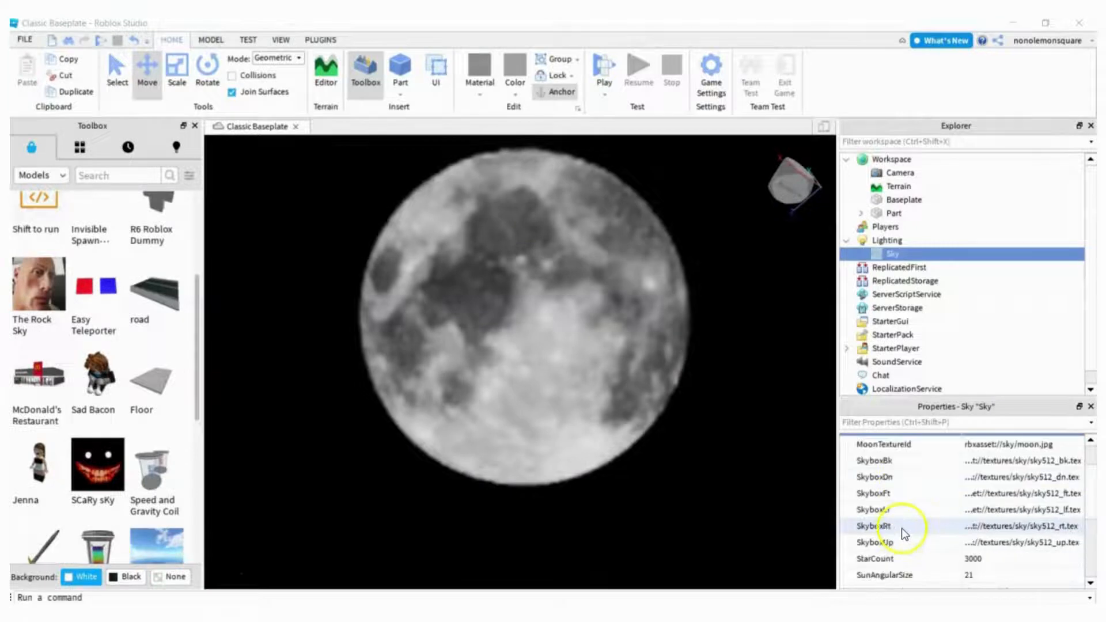
pyautogui.click(902, 473)
pyautogui.click(894, 493)
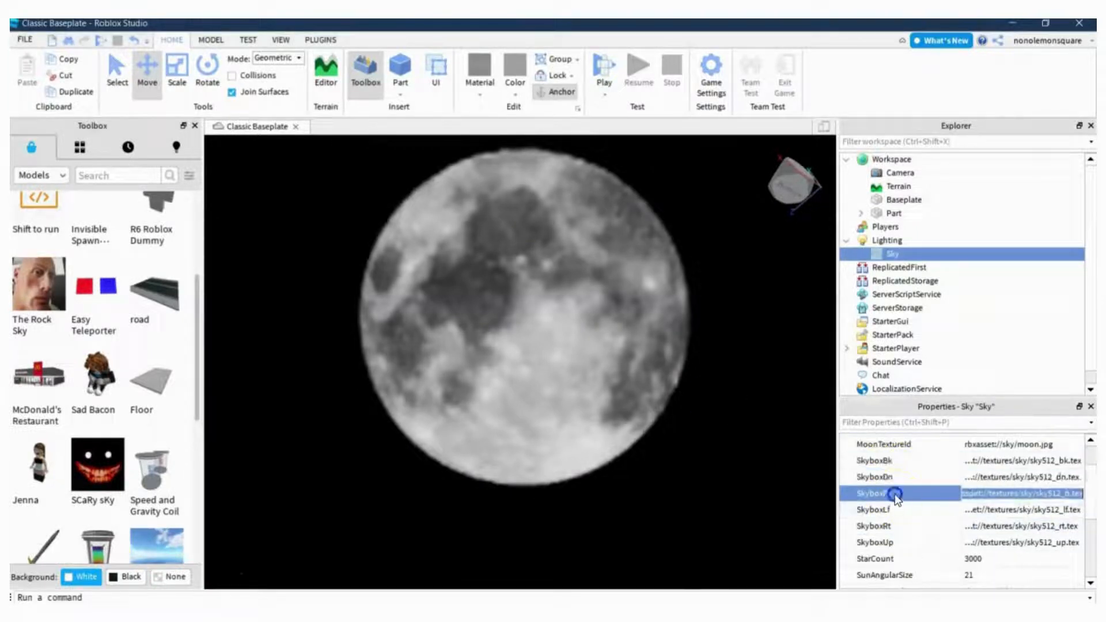
pyautogui.click(894, 509)
pyautogui.click(894, 526)
pyautogui.click(896, 542)
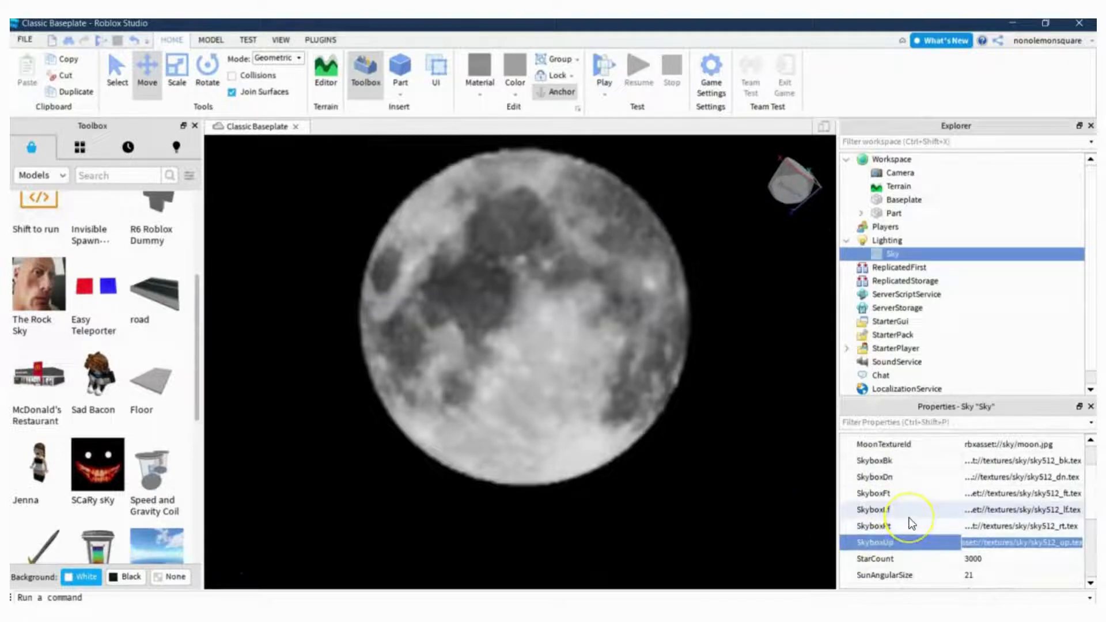
# Set the Sky's MoonAngularSize to 20 and look at the moon.
pyautogui.click(902, 556)
pyautogui.moveTo(680, 416); pyautogui.dragTo(680, 416, button='right')
pyautogui.scroll(2, 962, 507)
pyautogui.click(988, 479)
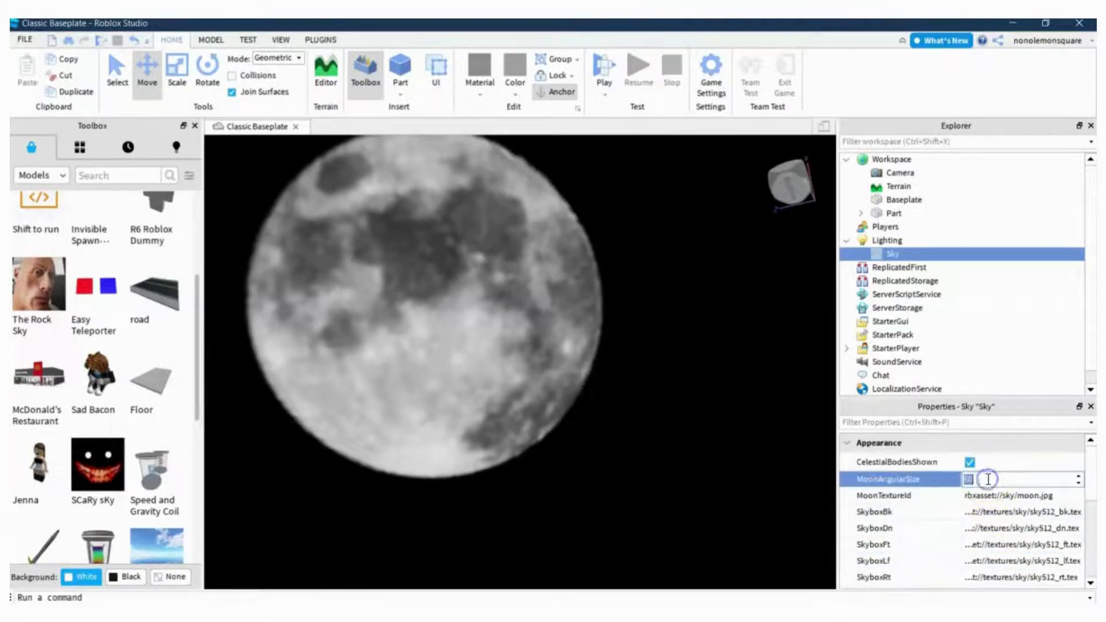
pyautogui.write('20')
pyautogui.press('Return')
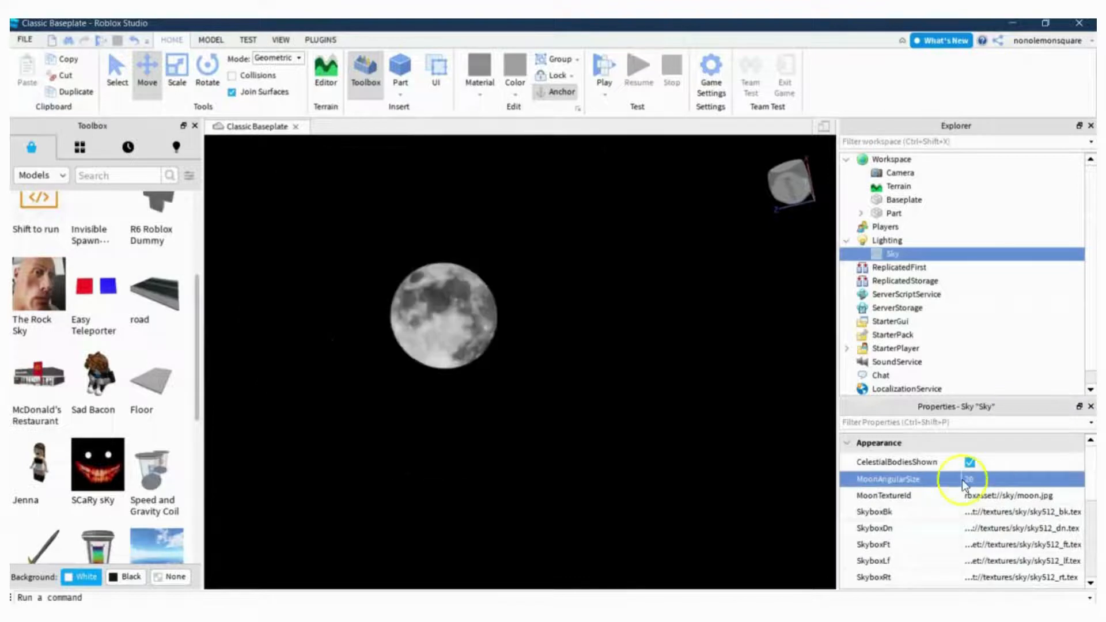
pyautogui.moveTo(689, 371); pyautogui.dragTo(689, 371, button='right')
# Set the Sky's StarCount to 5000 and look at the stars around the moon.
pyautogui.scroll(-2, 920, 528)
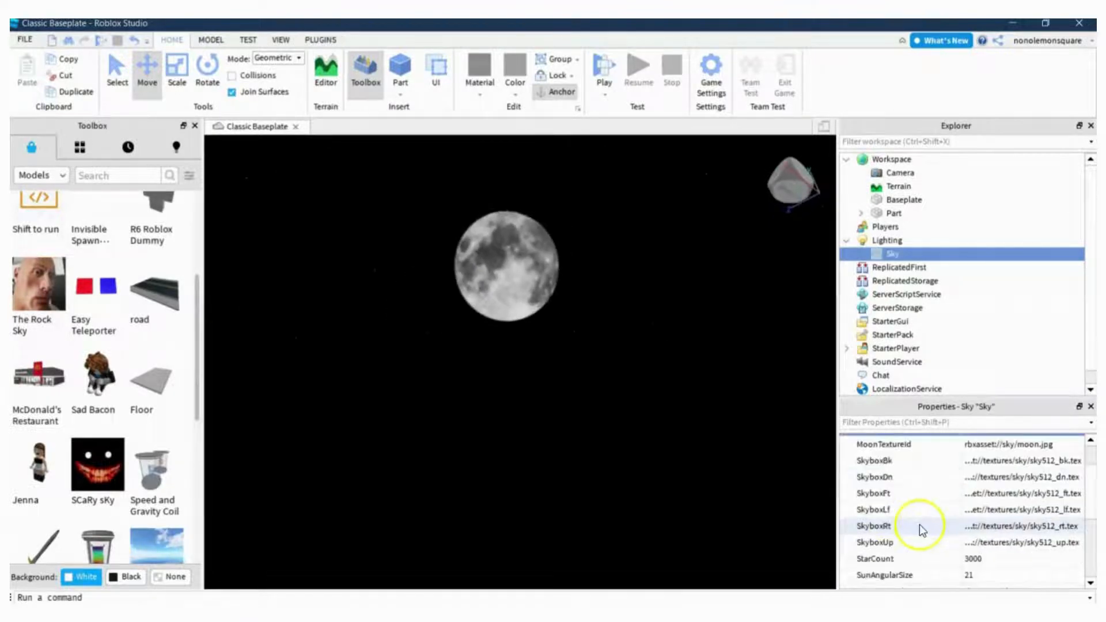
pyautogui.click(978, 558)
pyautogui.write('5')
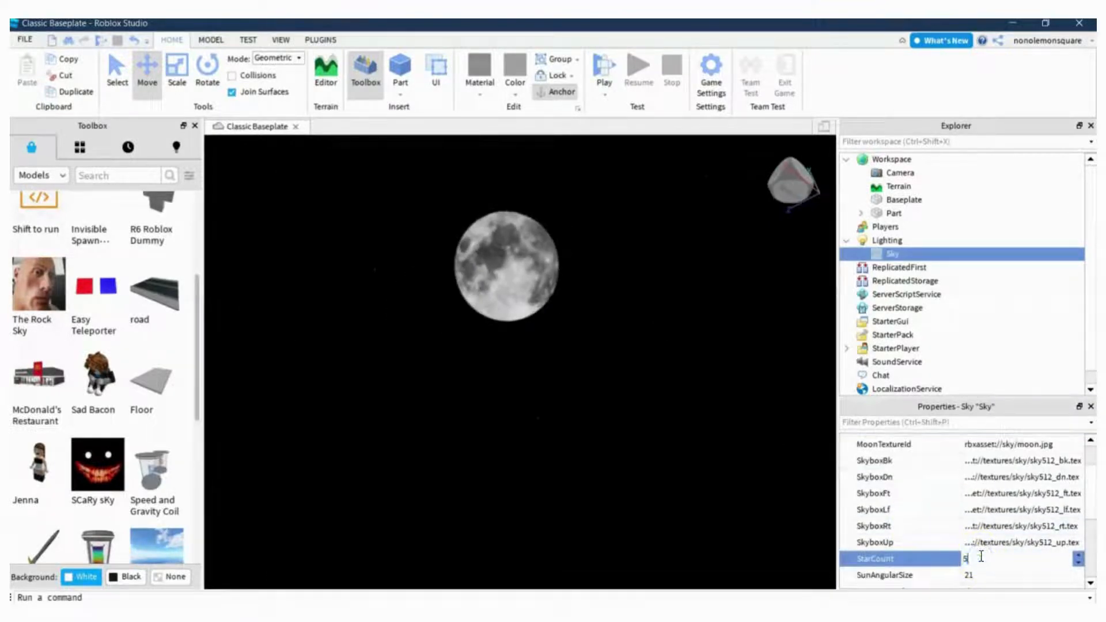
pyautogui.press('Return')
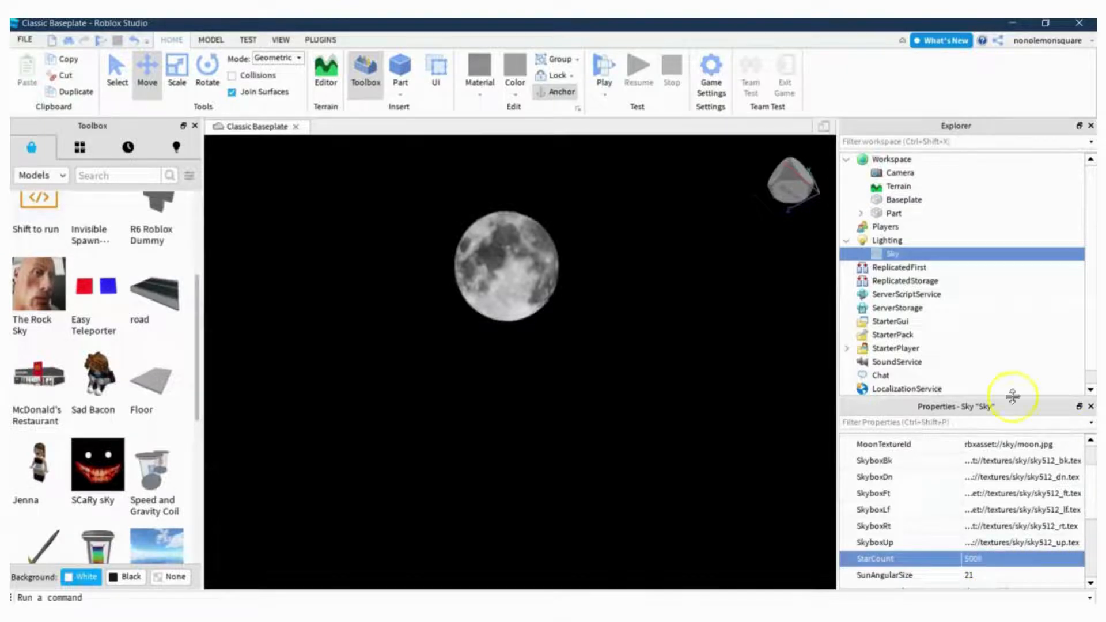
pyautogui.moveTo(639, 407); pyautogui.dragTo(641, 409, button='right')
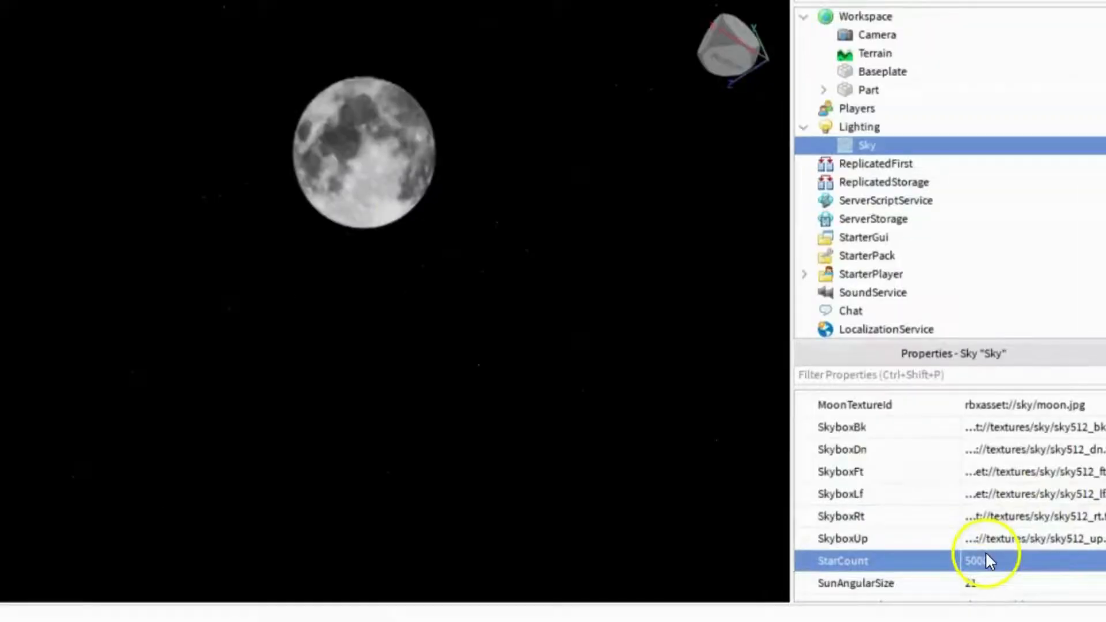
# Reduce the Sky's StarCount to 20, look around the night sky, and set it back to 5000.
pyautogui.click(985, 555)
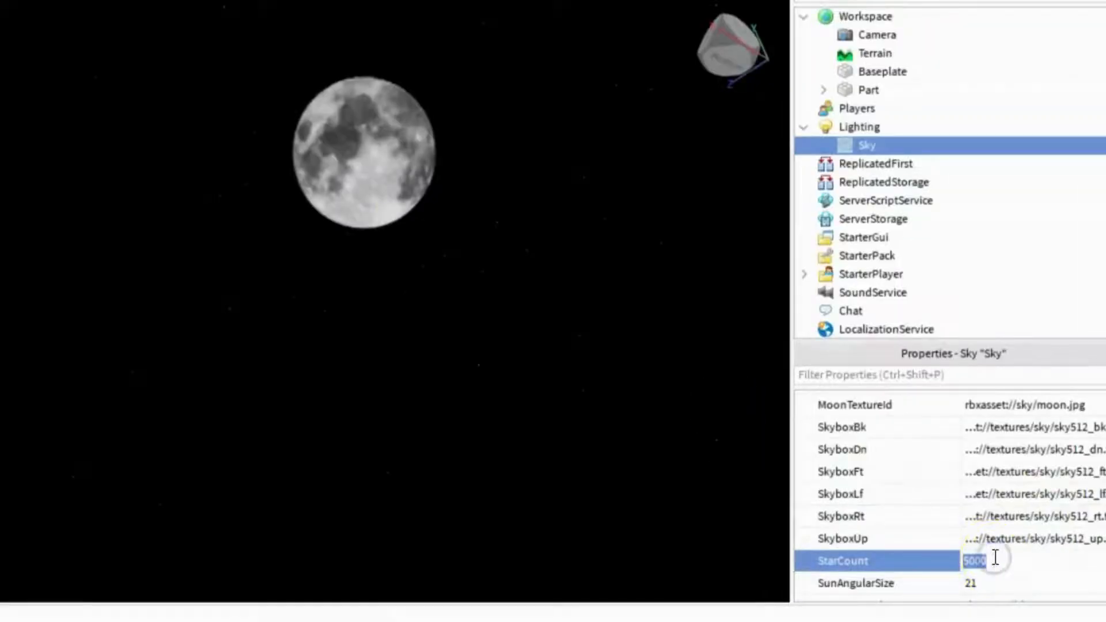
pyautogui.write('20')
pyautogui.press('Return')
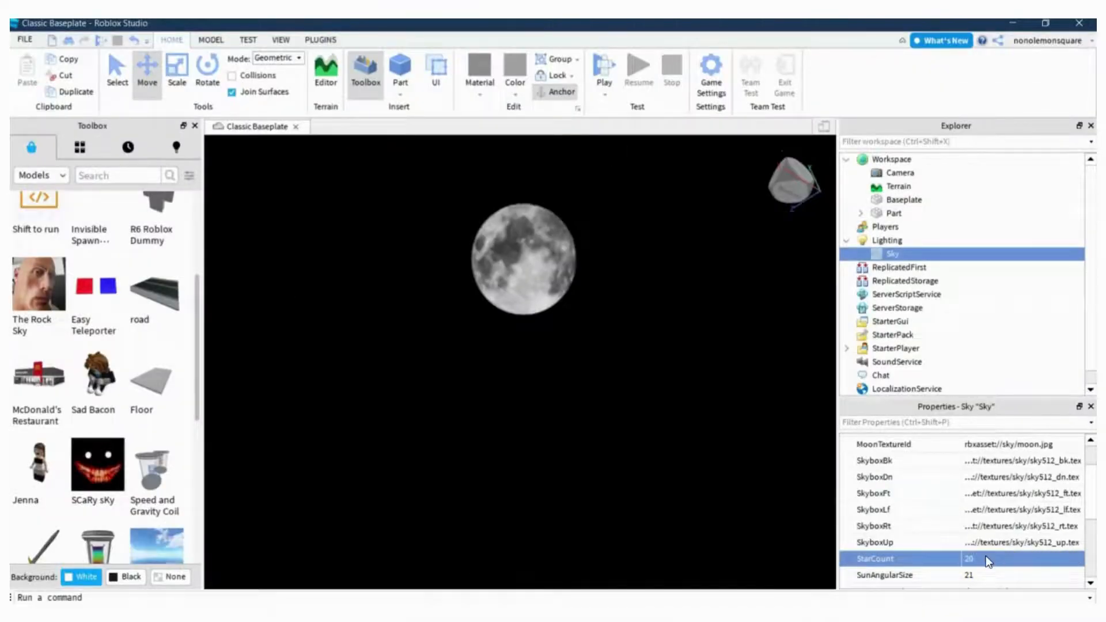
pyautogui.moveTo(724, 390); pyautogui.dragTo(710, 380, button='right')
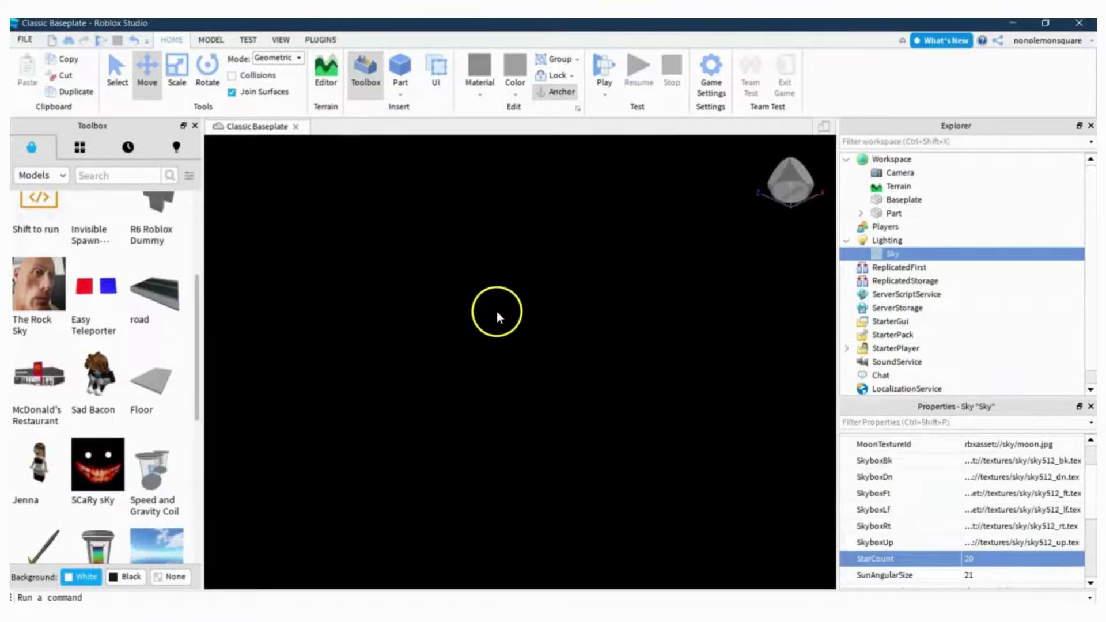
pyautogui.click(980, 559)
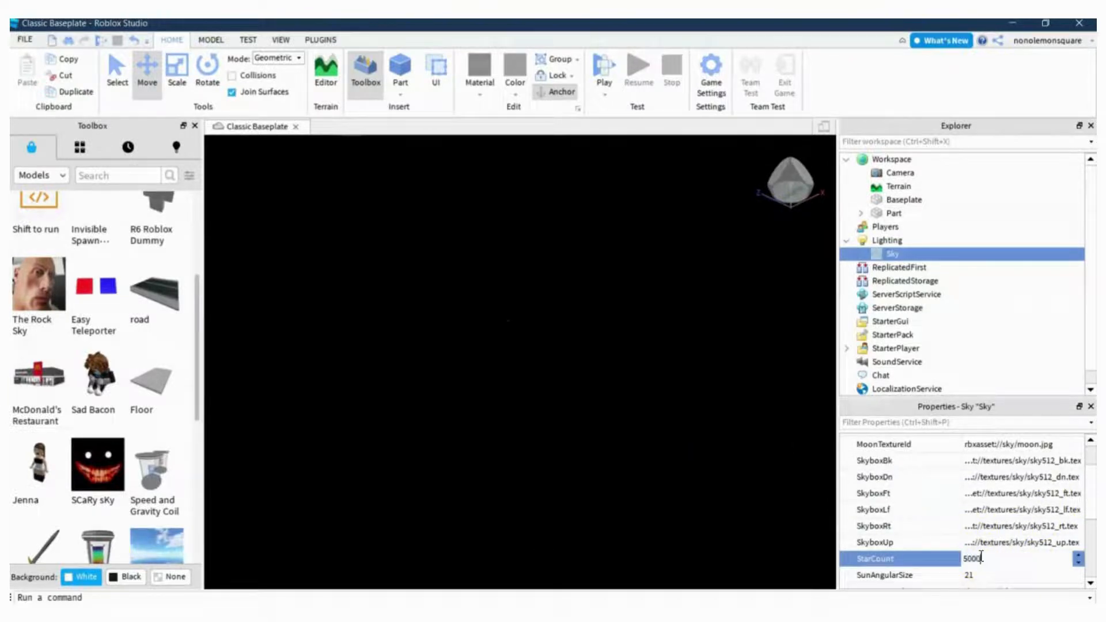
pyautogui.press('Return')
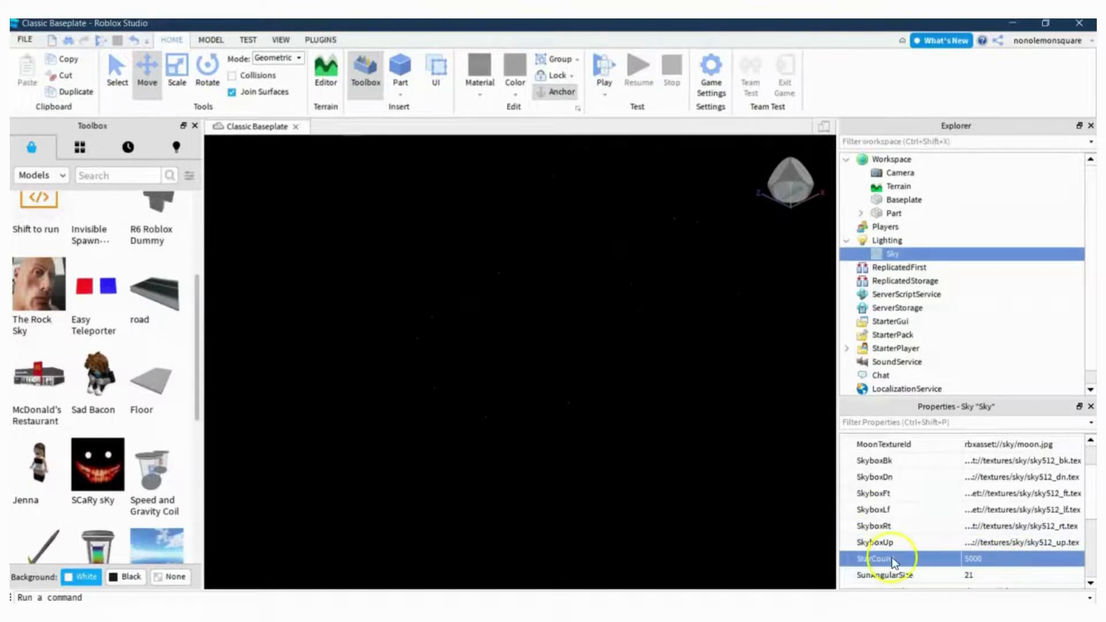
# Switch the scene to daytime by setting the Lighting service's ClockTime to 8.
pyautogui.scroll(-3, 894, 562)
pyautogui.click(899, 524)
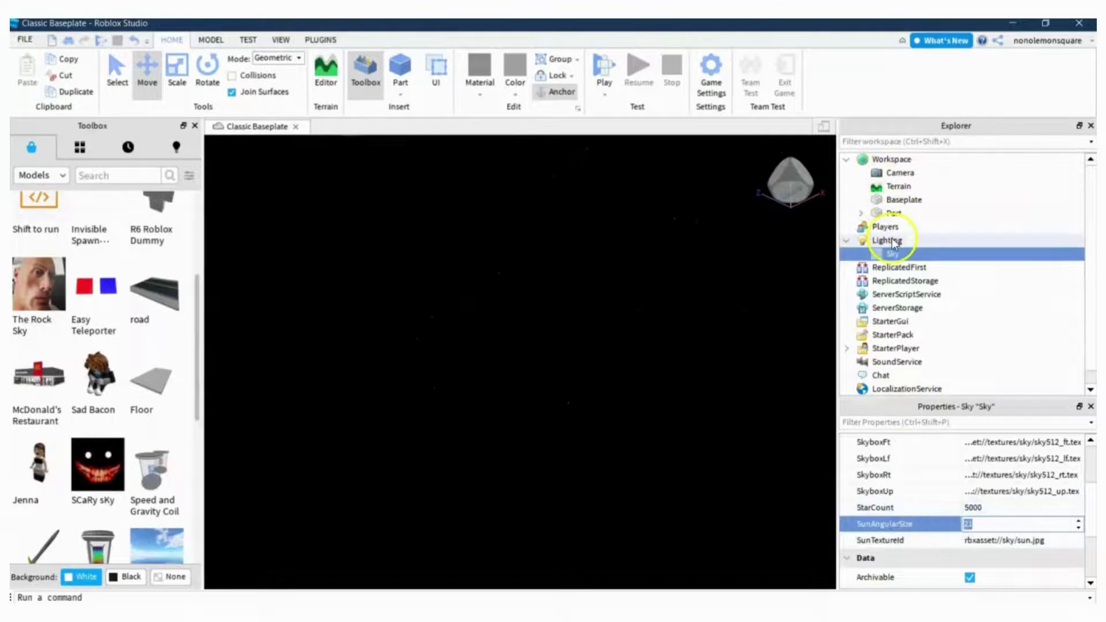
pyautogui.click(892, 241)
pyautogui.scroll(1, 956, 479)
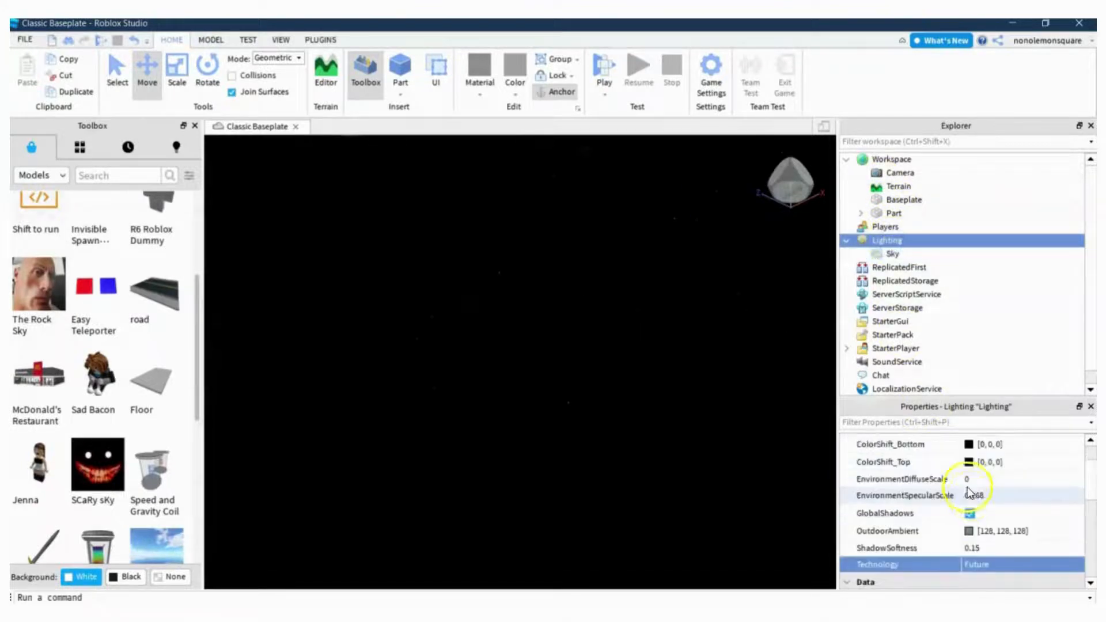
pyautogui.scroll(1, 968, 494)
pyautogui.scroll(-3, 965, 523)
pyautogui.scroll(-1, 987, 535)
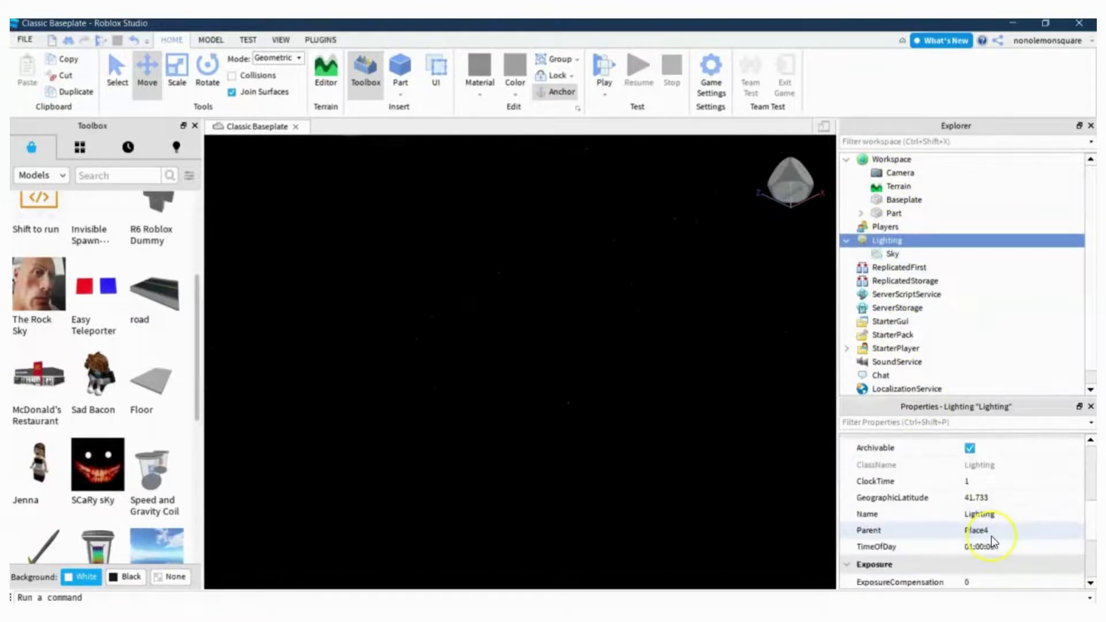
pyautogui.scroll(-3, 991, 536)
pyautogui.scroll(3, 992, 540)
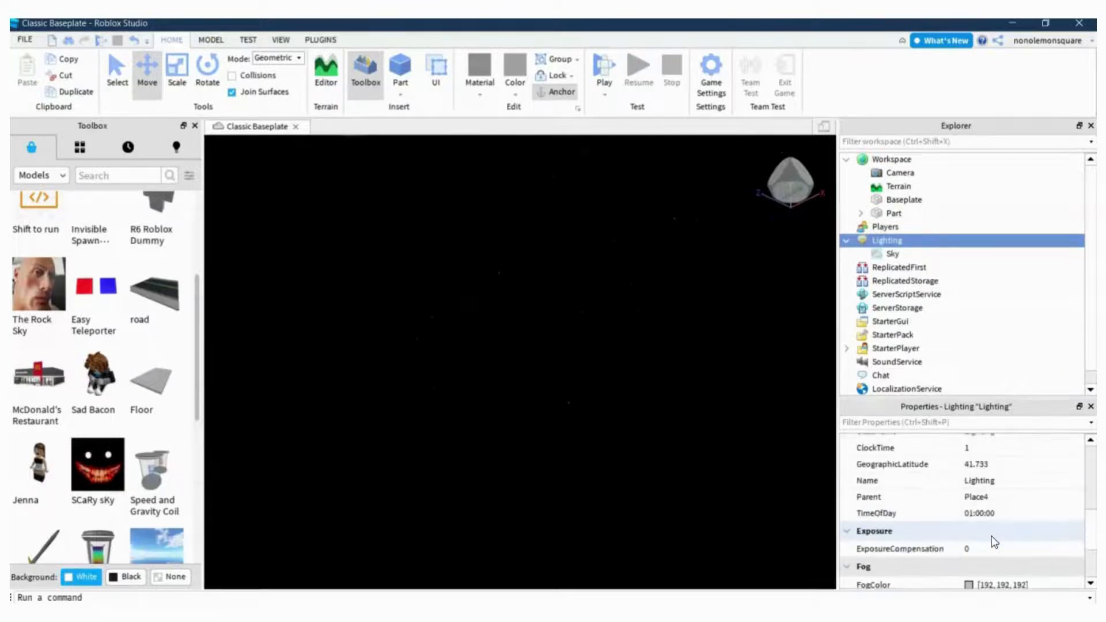
pyautogui.scroll(1, 994, 541)
pyautogui.click(977, 503)
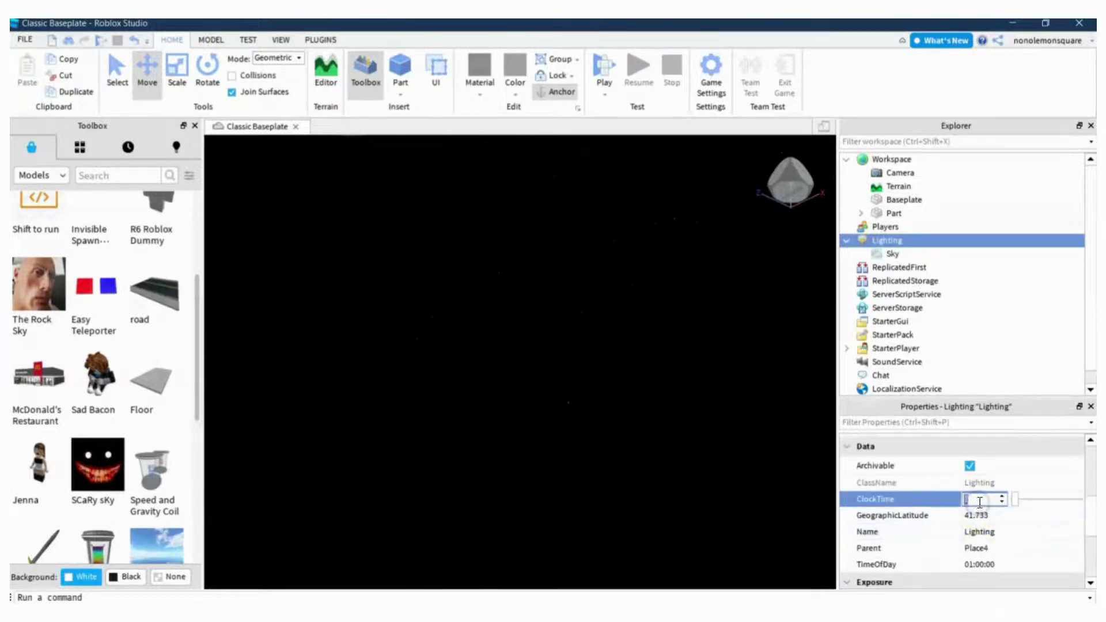
pyautogui.write('8')
pyautogui.press('Return')
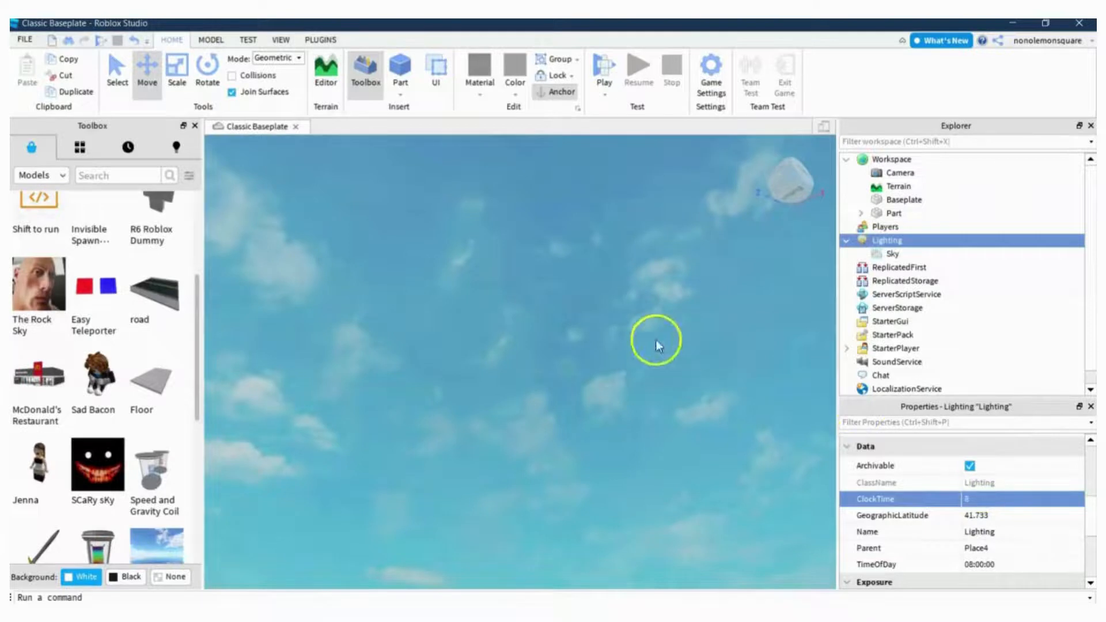
# Enlarge the sun by setting the Sky's SunAngularSize to 50 while the sun is in view.
pyautogui.moveTo(656, 340); pyautogui.dragTo(628, 328, button='right')
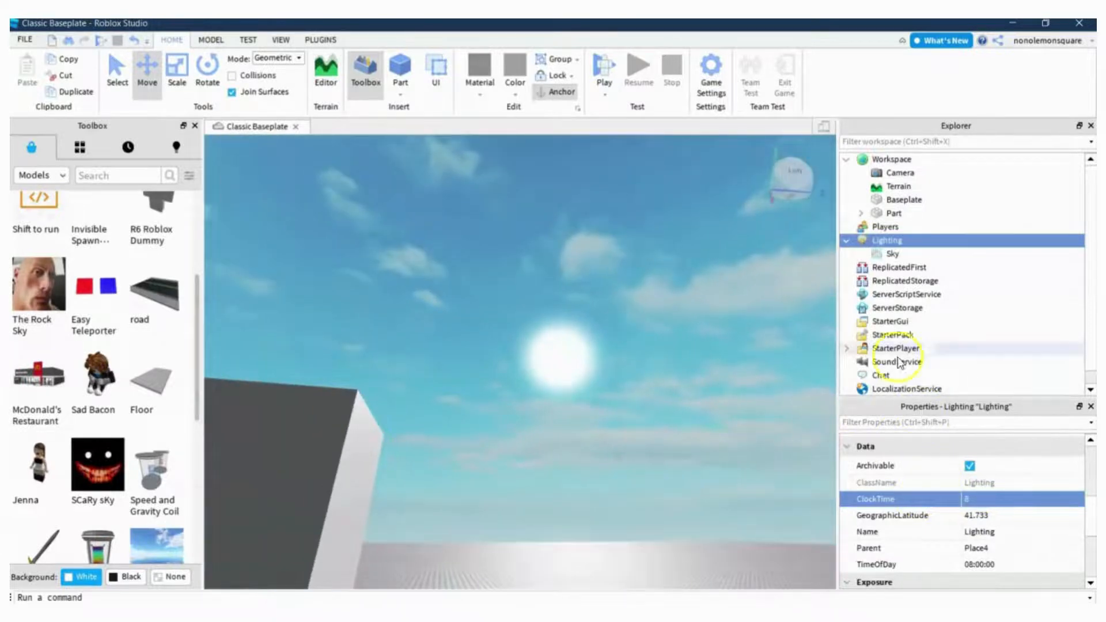
pyautogui.click(890, 253)
pyautogui.scroll(2, 959, 485)
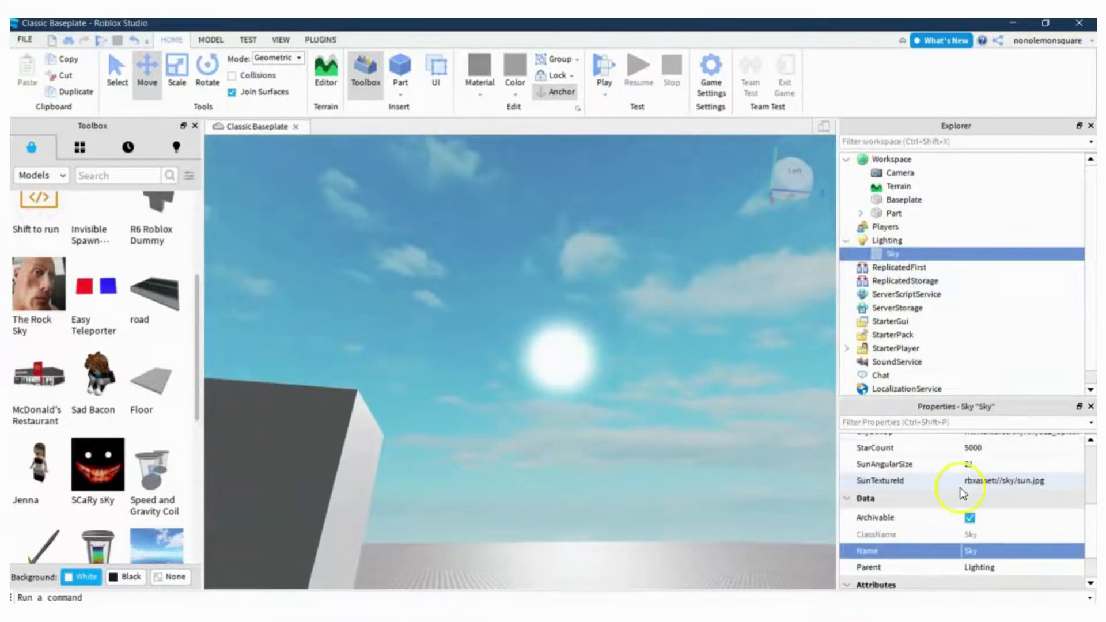
pyautogui.click(987, 518)
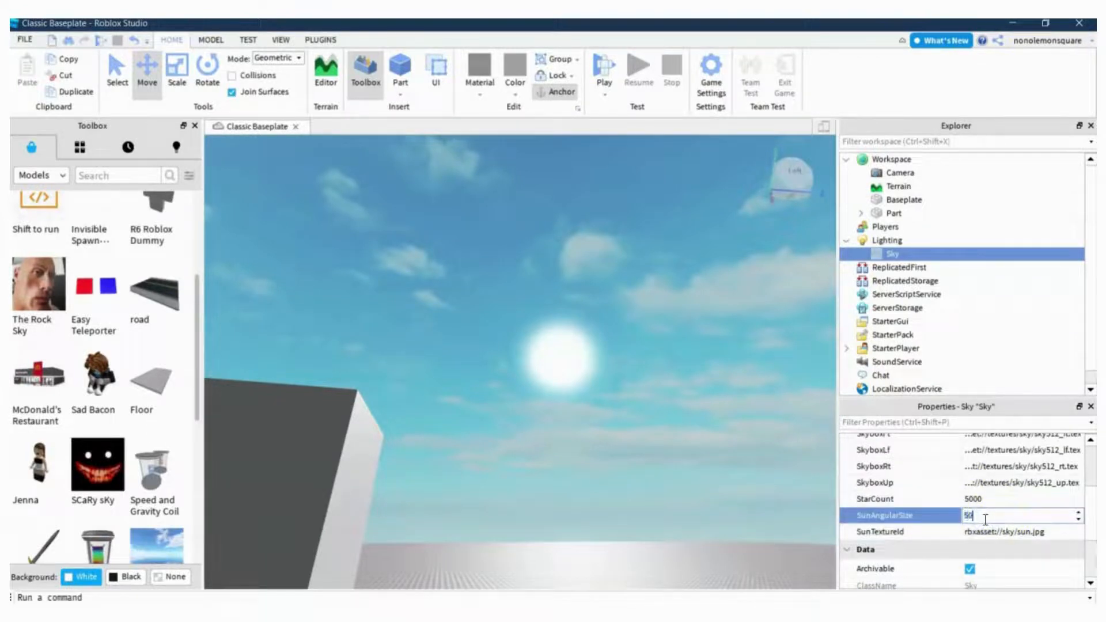
pyautogui.press('Return')
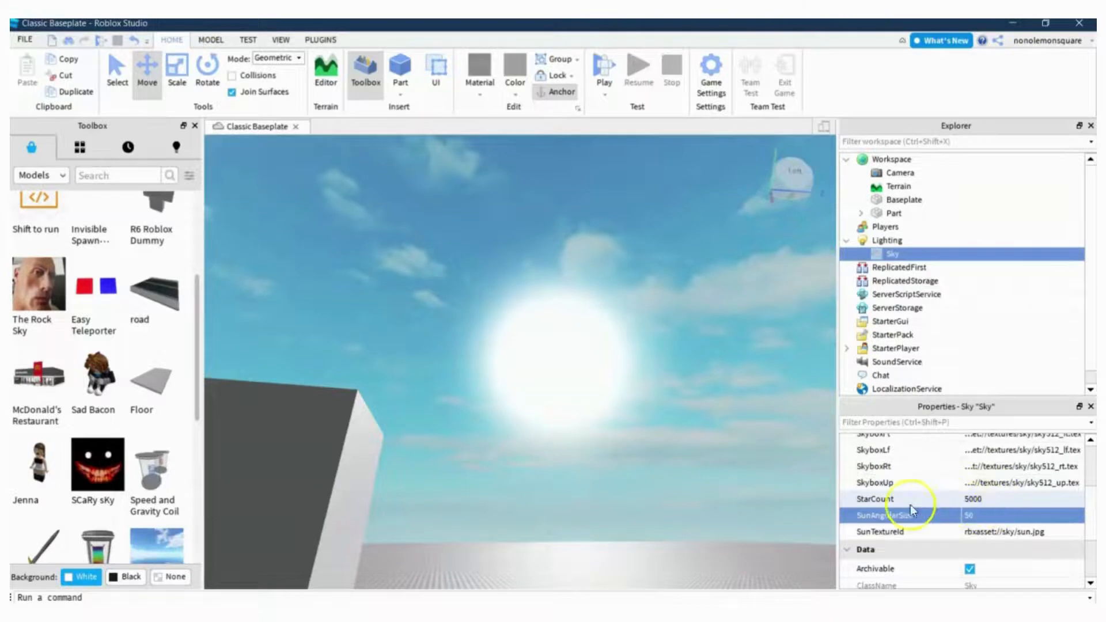
# Change the Lighting service's FogColor to red with the RGB value 255, 6, 22.
pyautogui.scroll(-3, 963, 514)
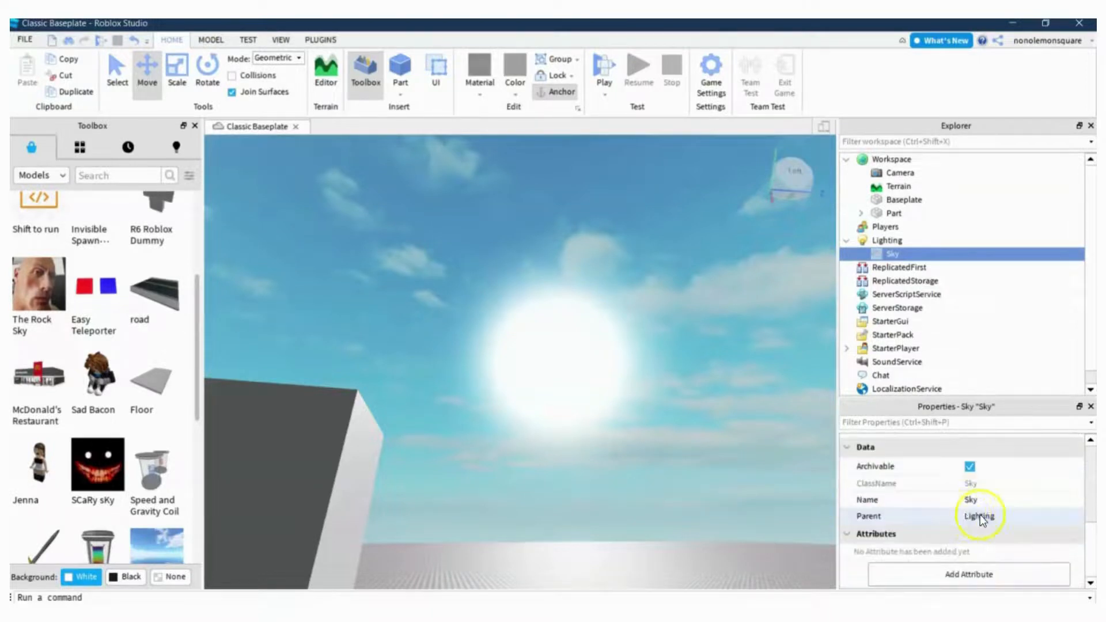
pyautogui.click(881, 241)
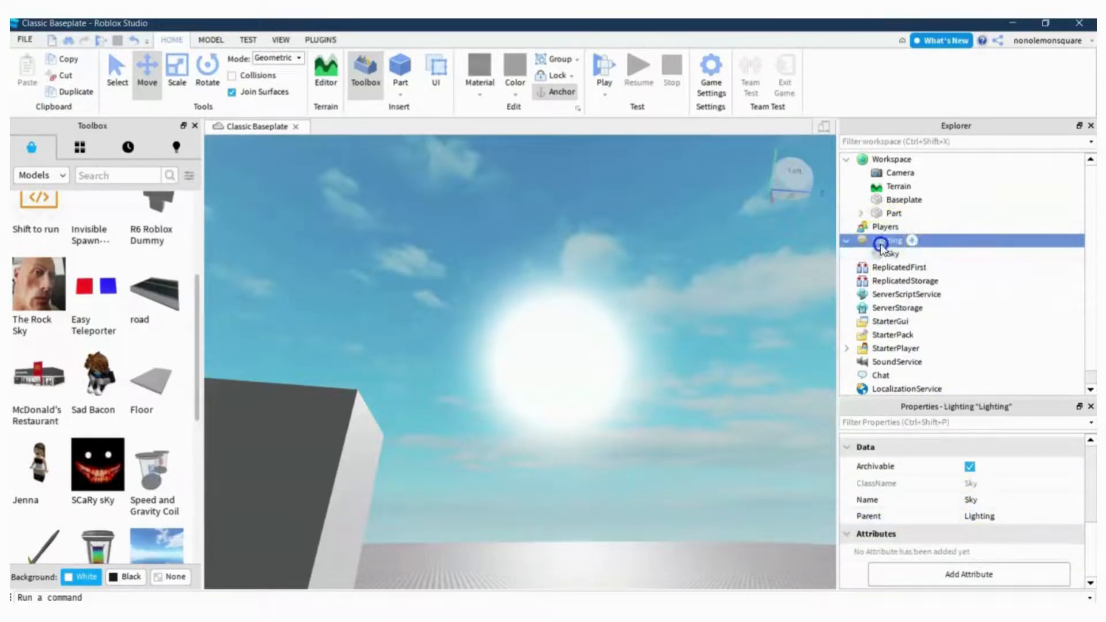
pyautogui.scroll(-3, 931, 530)
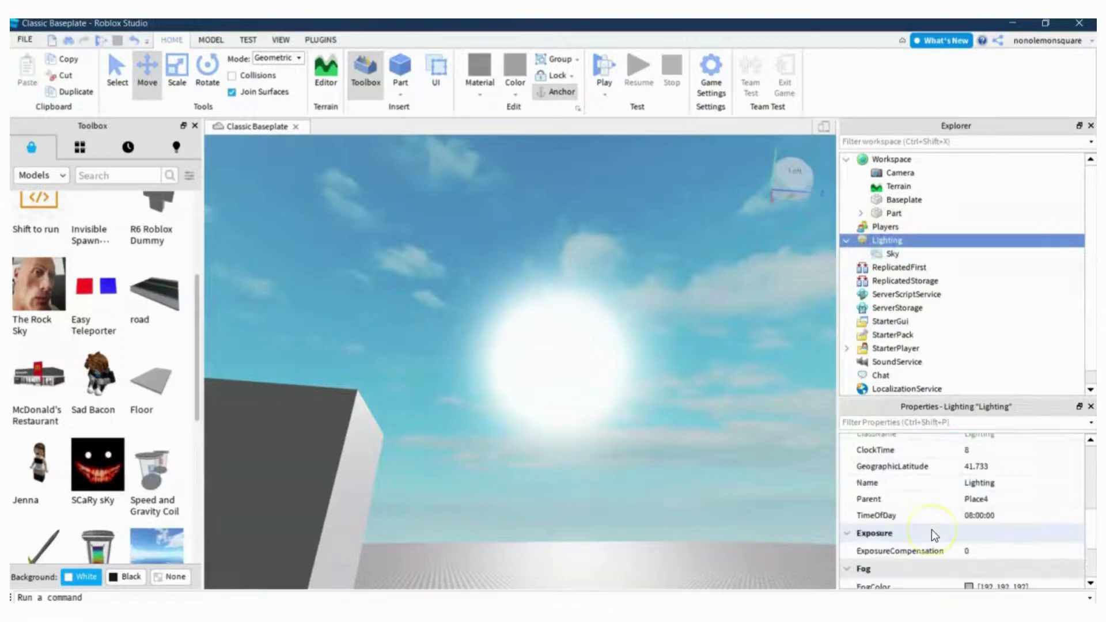
pyautogui.scroll(-1, 931, 530)
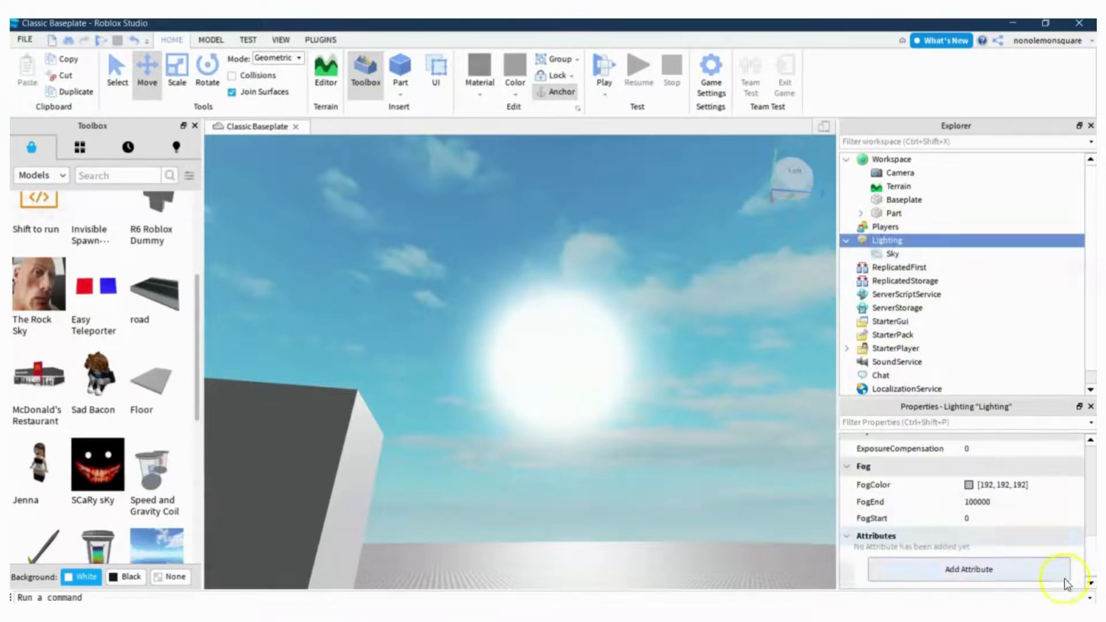
pyautogui.click(970, 485)
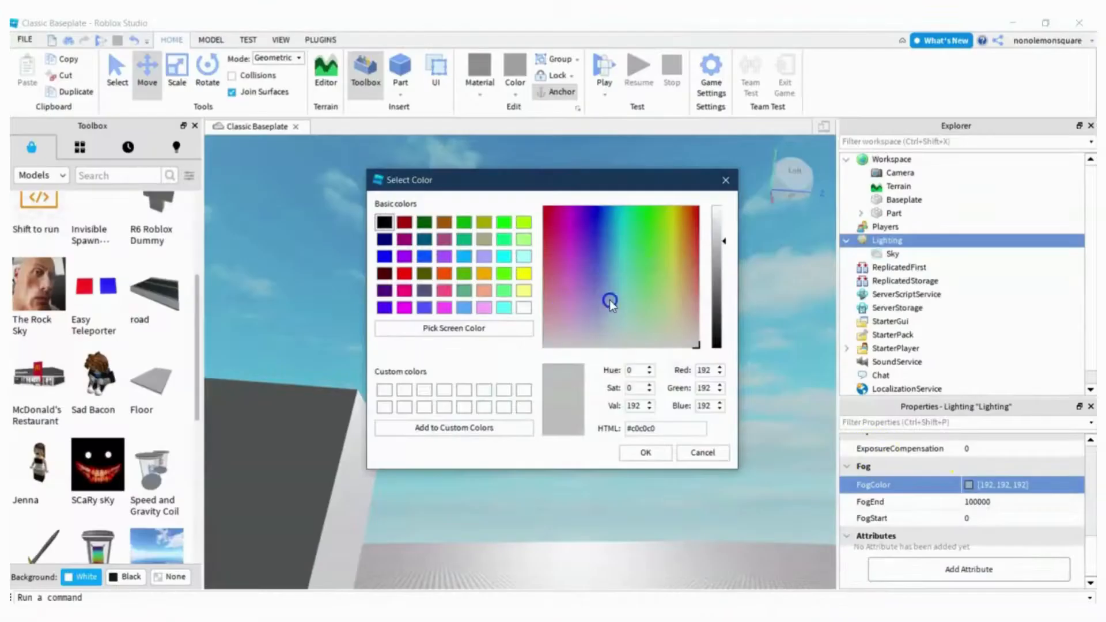
pyautogui.moveTo(720, 242); pyautogui.dragTo(714, 202)
pyautogui.click(546, 210)
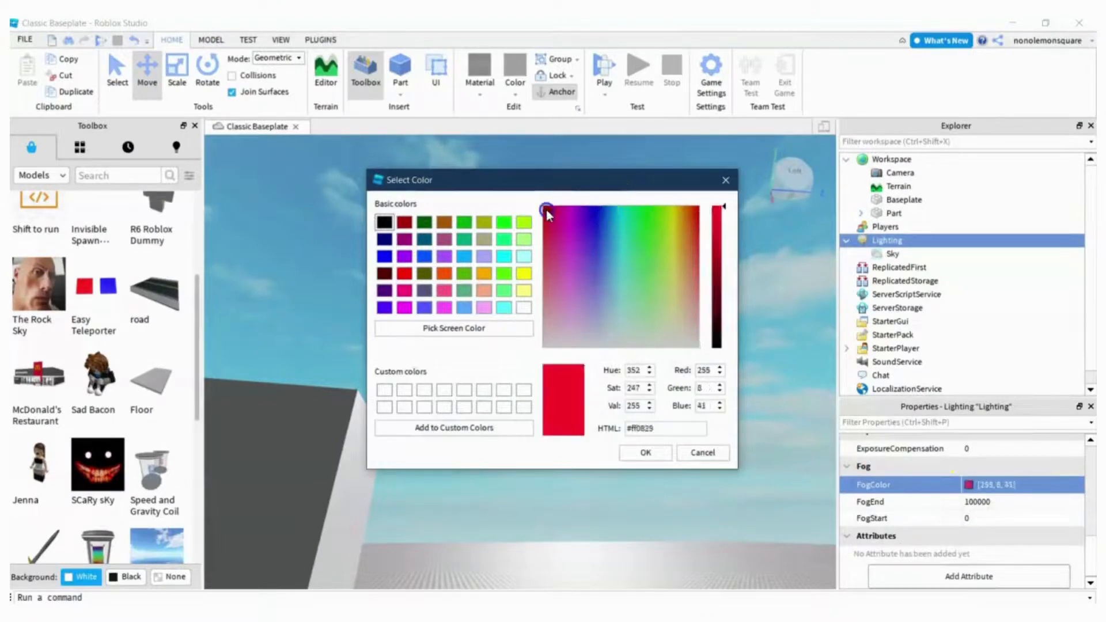
pyautogui.click(644, 453)
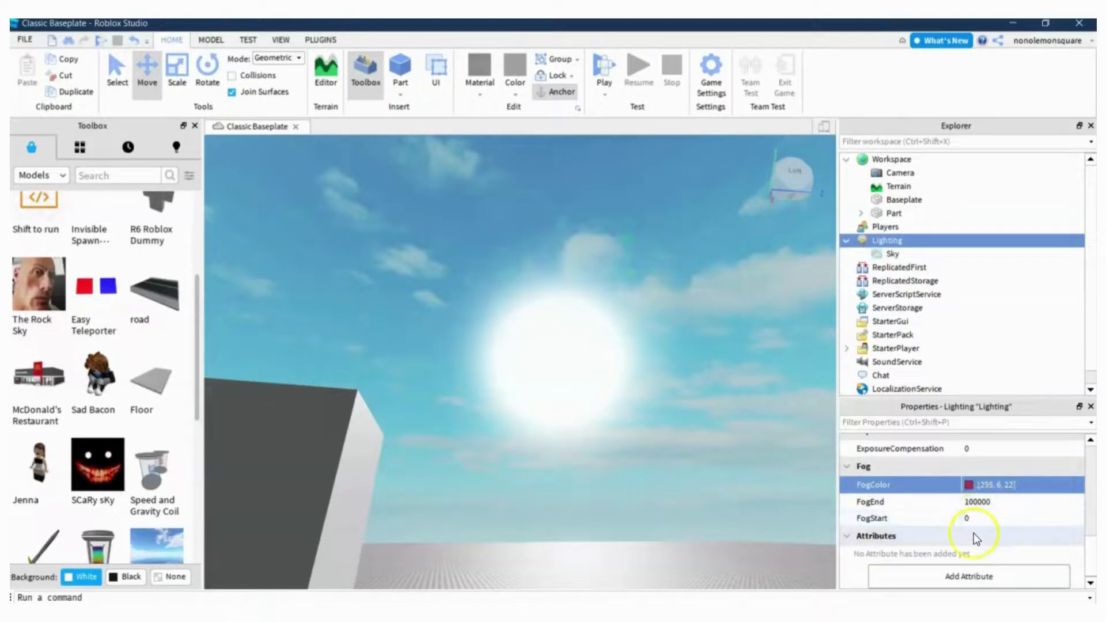
# Set the Lighting service's FogEnd to 1000 and look at the fog across the baseplate.
pyautogui.click(974, 502)
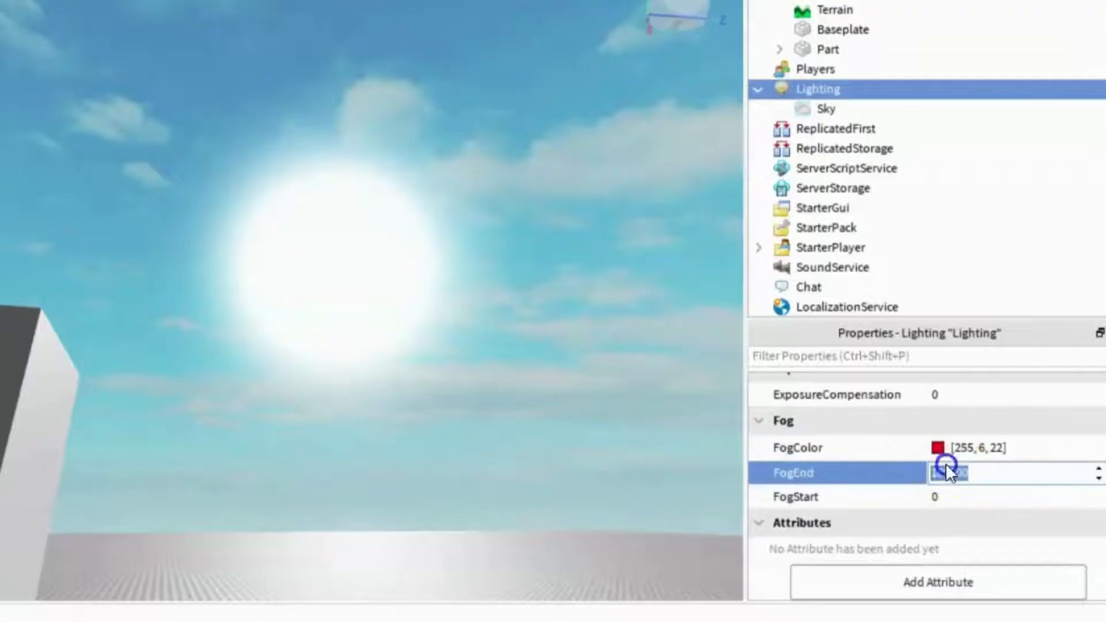
pyautogui.write('100')
pyautogui.write('0')
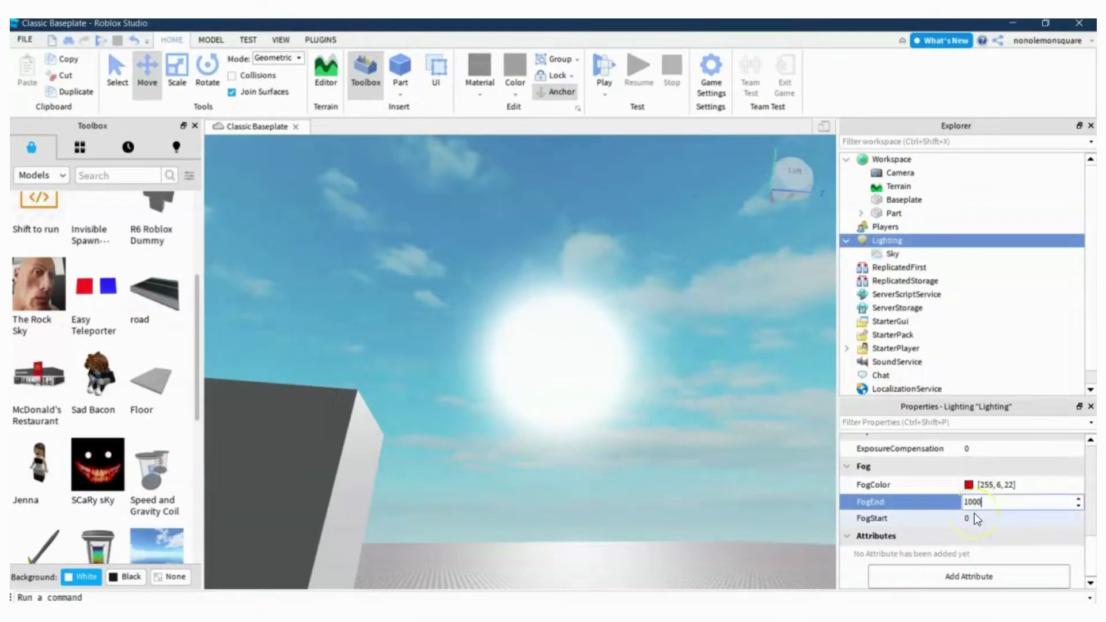
pyautogui.press('Return')
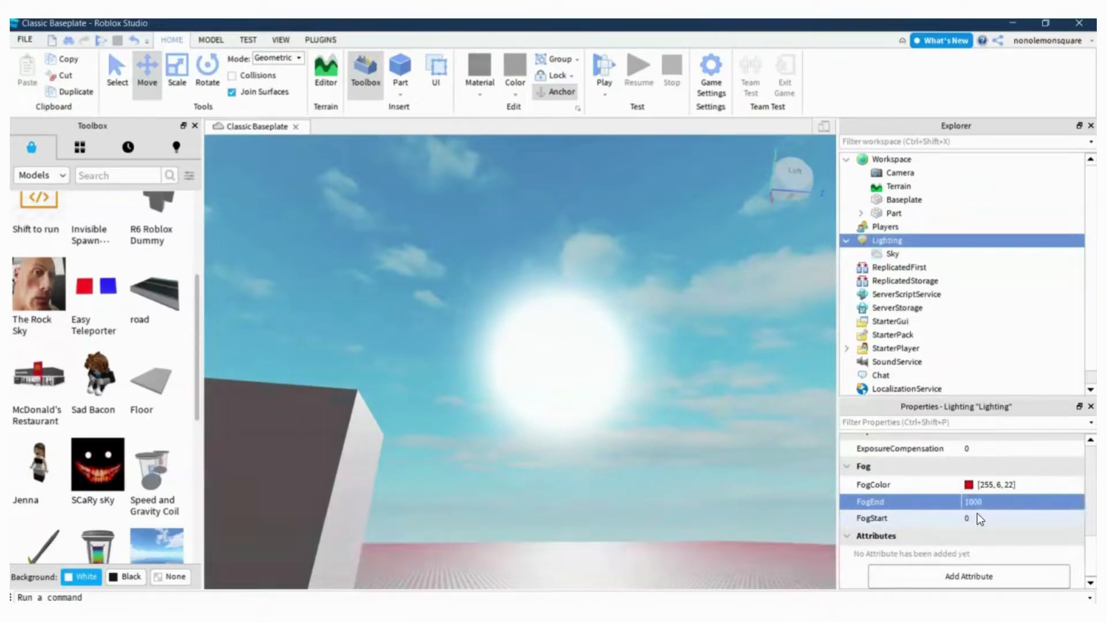
pyautogui.click(755, 468)
pyautogui.moveTo(774, 391)
pyautogui.mouseDown(button='right')
pyautogui.moveTo(786, 392)
pyautogui.moveTo(774, 392)
pyautogui.mouseUp(button='right')
pyautogui.moveTo(592, 396); pyautogui.dragTo(593, 398, button='right')
# Start a play test and walk the character across the baseplate to view the red fog in the distance.
pyautogui.click(604, 72)
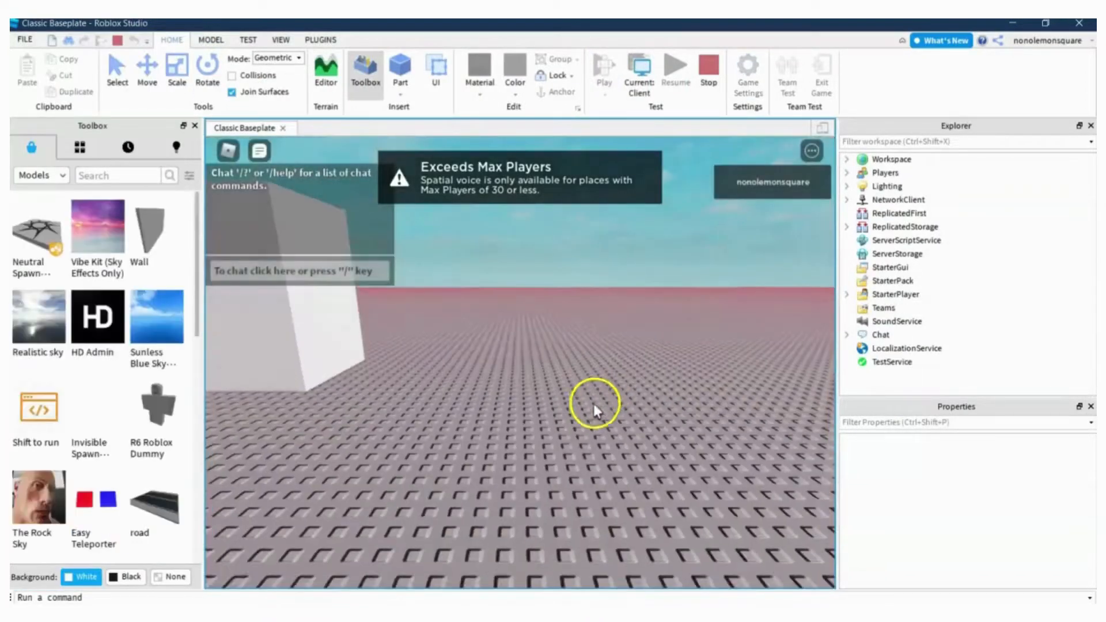
pyautogui.moveTo(603, 406); pyautogui.dragTo(634, 400, button='right')
pyautogui.press('w')
pyautogui.press('w')
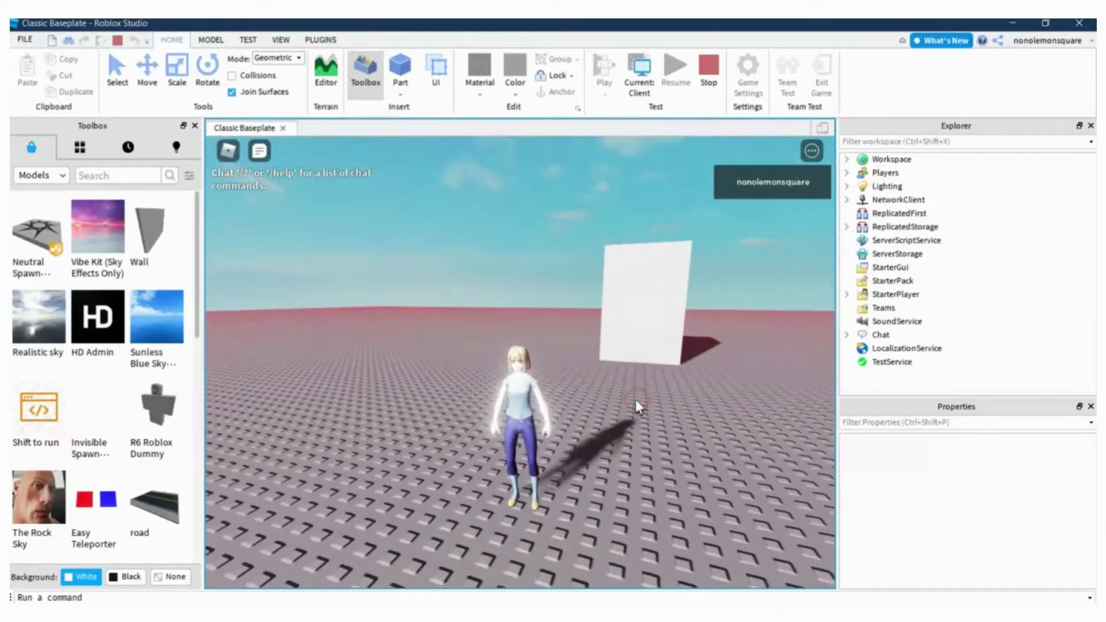